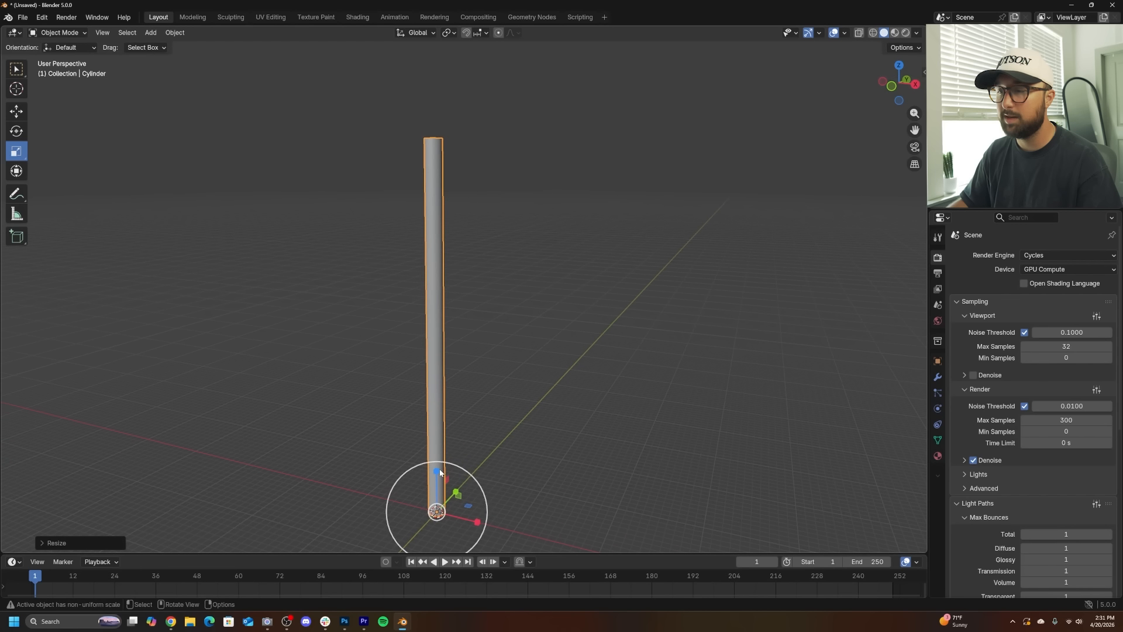
- Apply the cylinder's scale so it resets to 1
{"action": "left_click_drag", "start_coordinate": [439, 471], "coordinate": [440, 469]}
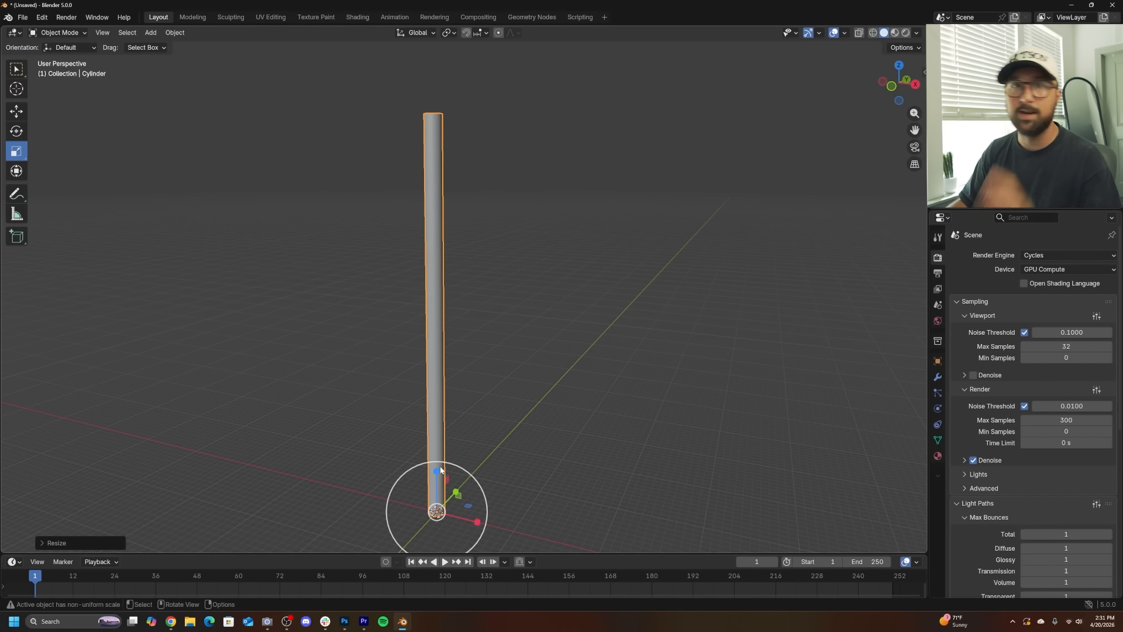
{"action": "scroll", "coordinate": [553, 361], "scroll_direction": "down", "scroll_amount": 1}
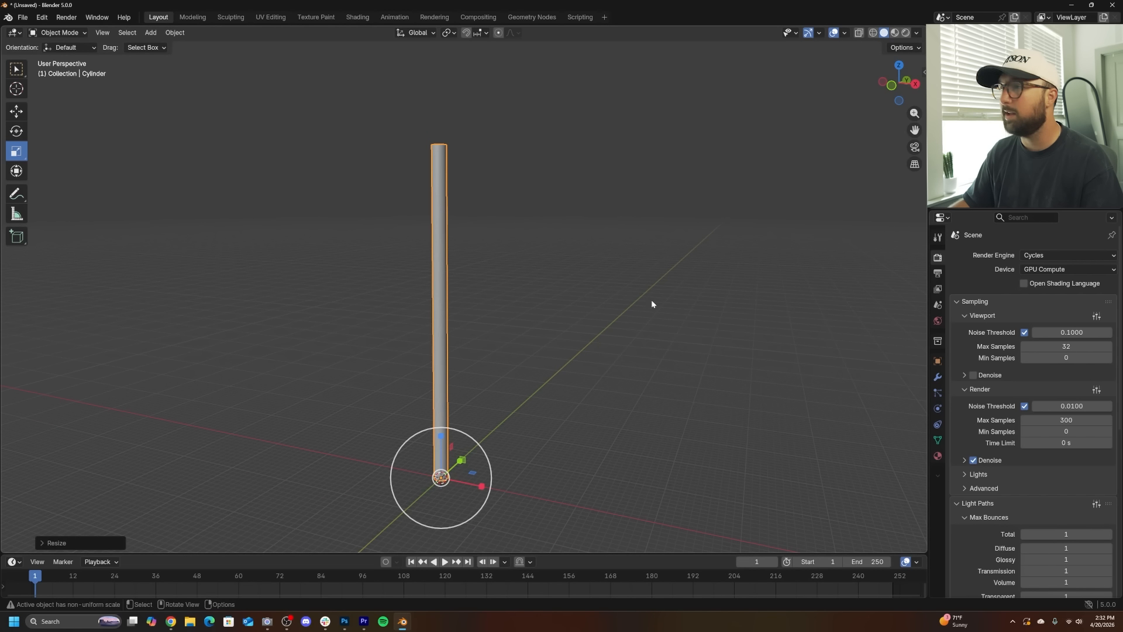
{"action": "key", "text": "ctrl+a"}
{"action": "left_click", "coordinate": [533, 286]}
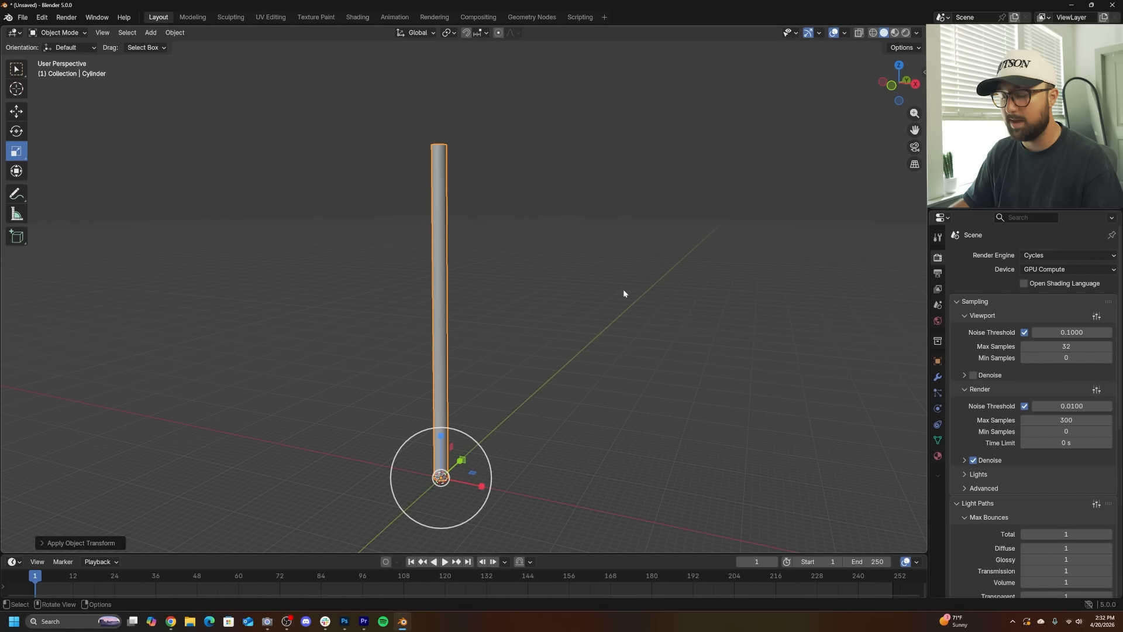
- Inspect the cylinder's transform and dimension values in the sidebar
{"action": "key", "text": "n"}
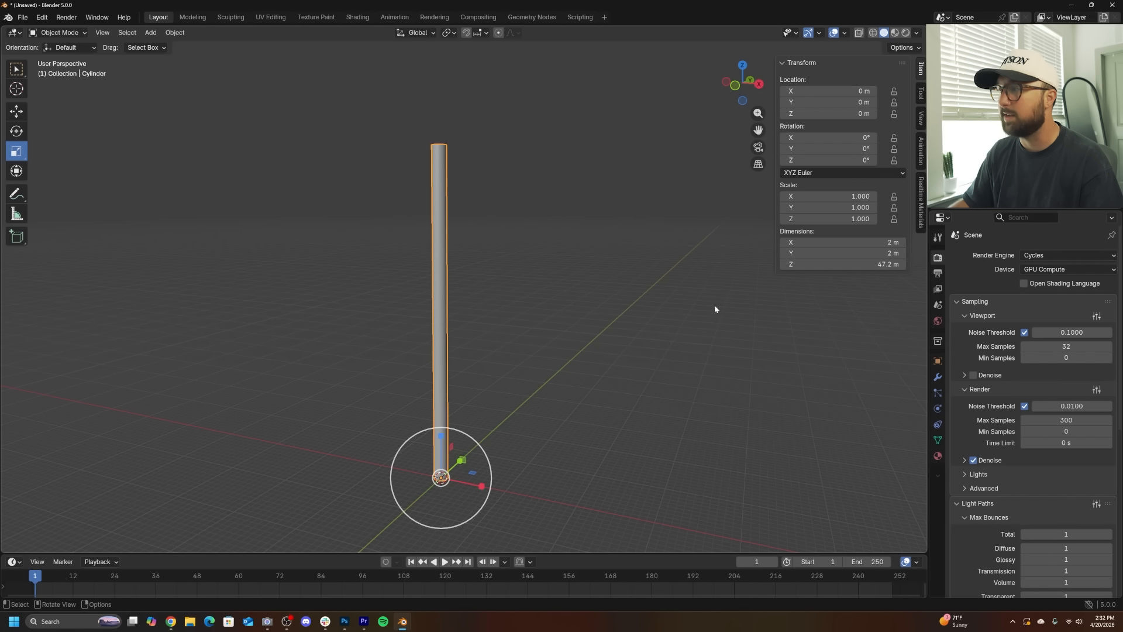
{"action": "key", "text": "n"}
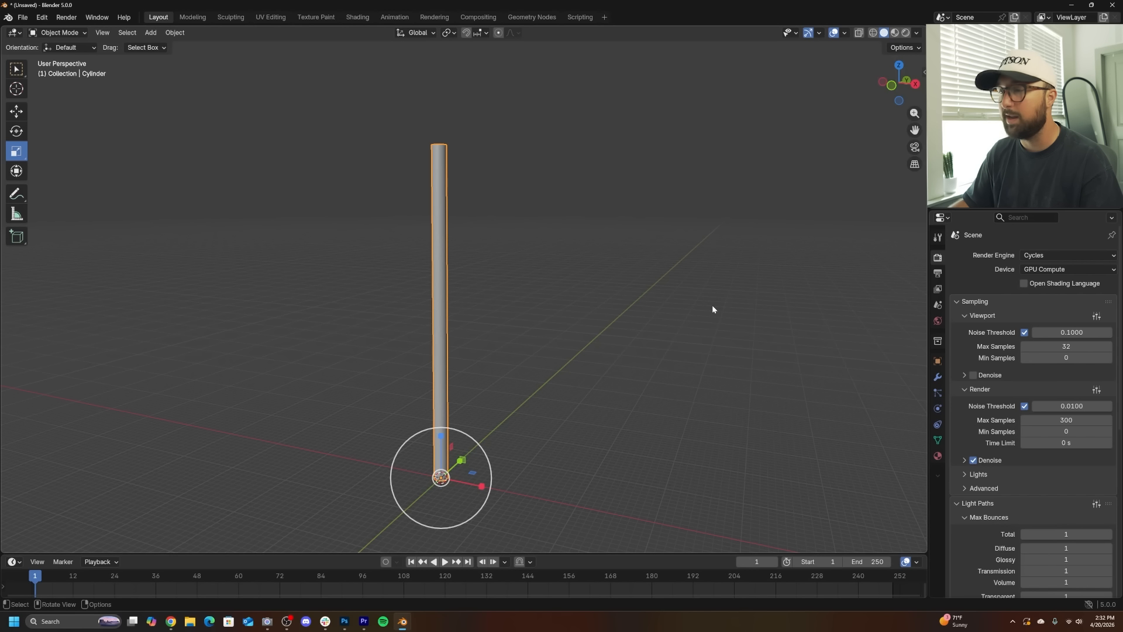
{"action": "middle_click_drag", "start_coordinate": [570, 499], "coordinate": [603, 328]}
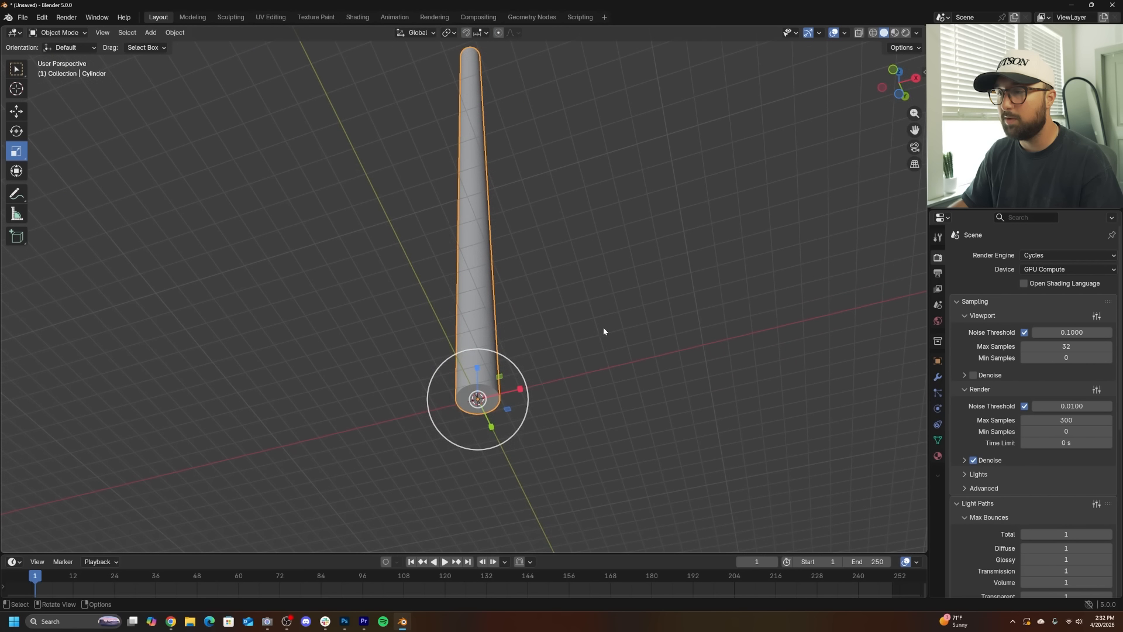
- In Edit Mode, scale the cylinder's bottom face down to about 0.12 to taper it toward the base
{"action": "key", "text": "Tab"}
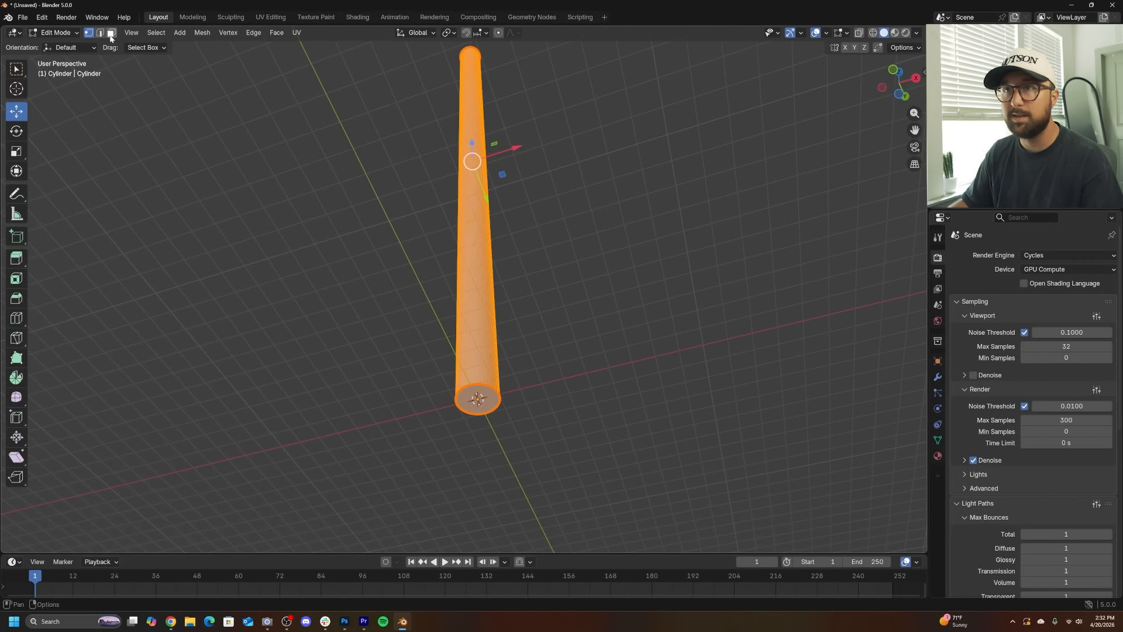
{"action": "left_click", "coordinate": [462, 399]}
{"action": "middle_click_drag", "start_coordinate": [617, 318], "coordinate": [617, 341]}
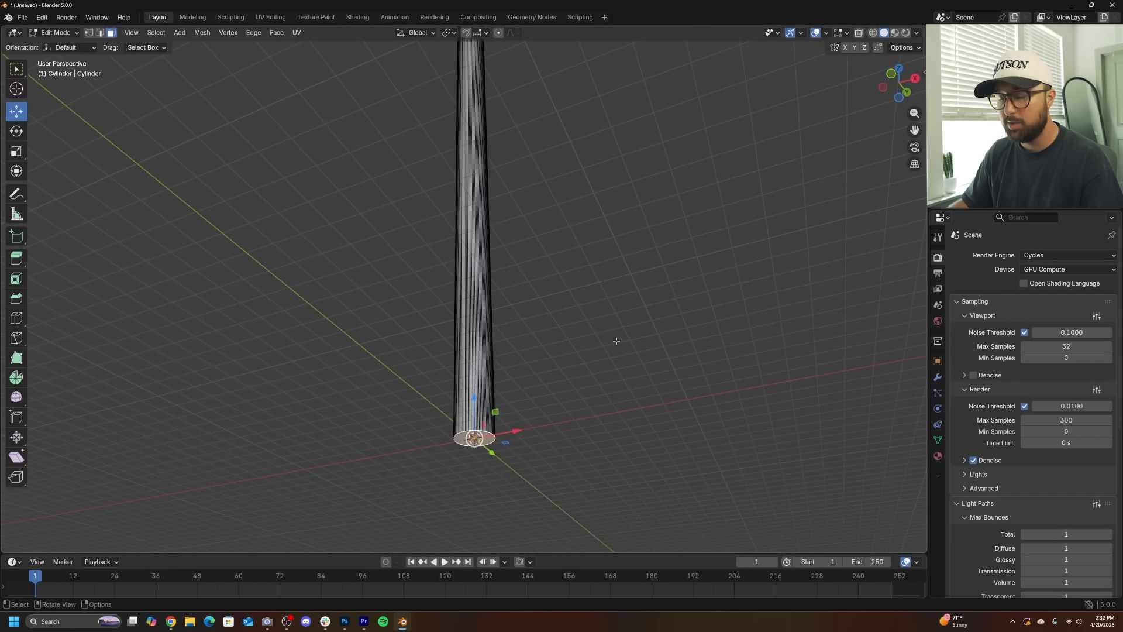
{"action": "key", "text": "s"}
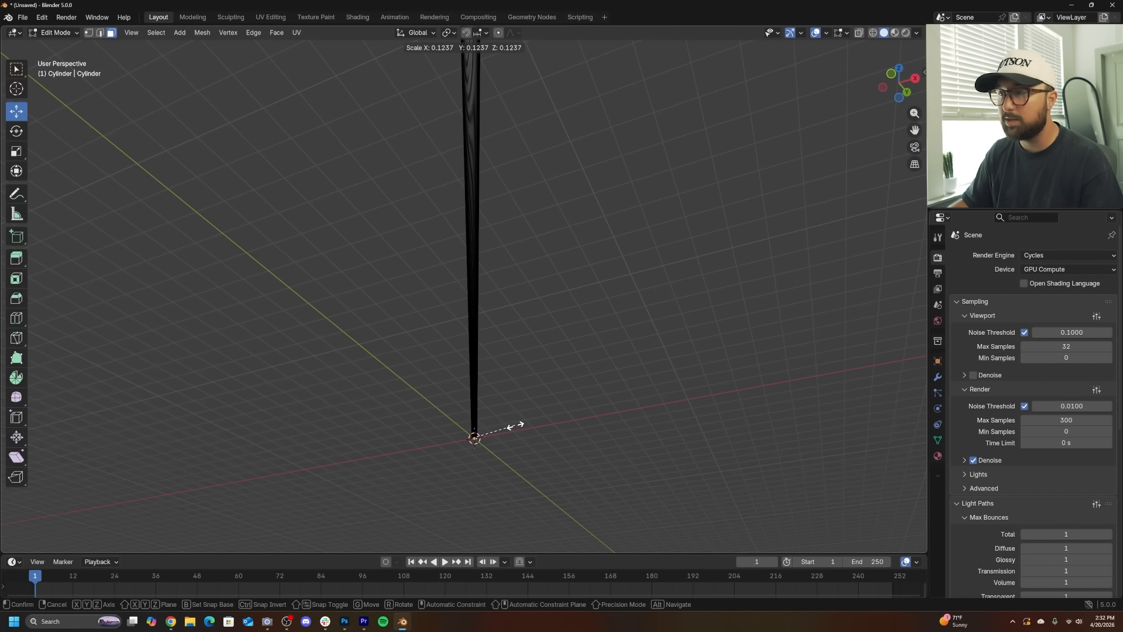
{"action": "left_click", "coordinate": [515, 426]}
{"action": "scroll", "coordinate": [515, 425], "scroll_direction": "up", "scroll_amount": 3}
{"action": "middle_click_drag", "start_coordinate": [515, 425], "coordinate": [459, 285], "text": "shift"}
{"action": "key", "text": "Tab"}
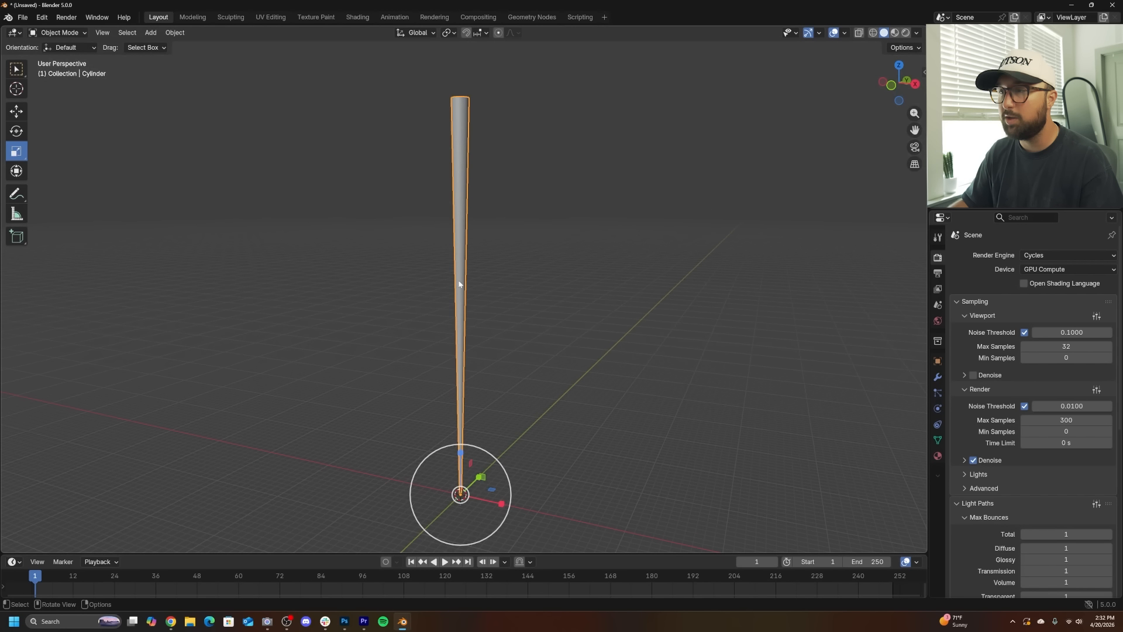
- Scale the cylinder's top face up by about 1.2 in Edit Mode
{"action": "middle_click_drag", "start_coordinate": [439, 108], "coordinate": [506, 245], "text": "shift"}
{"action": "key", "text": "Tab"}
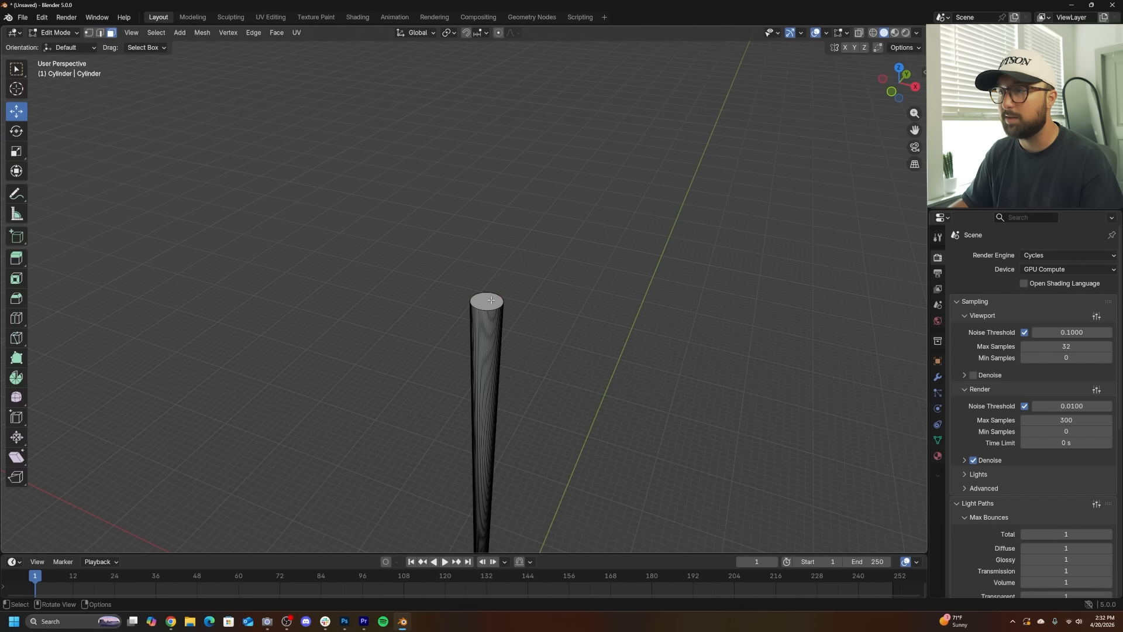
{"action": "left_click", "coordinate": [490, 301]}
{"action": "key", "text": "s"}
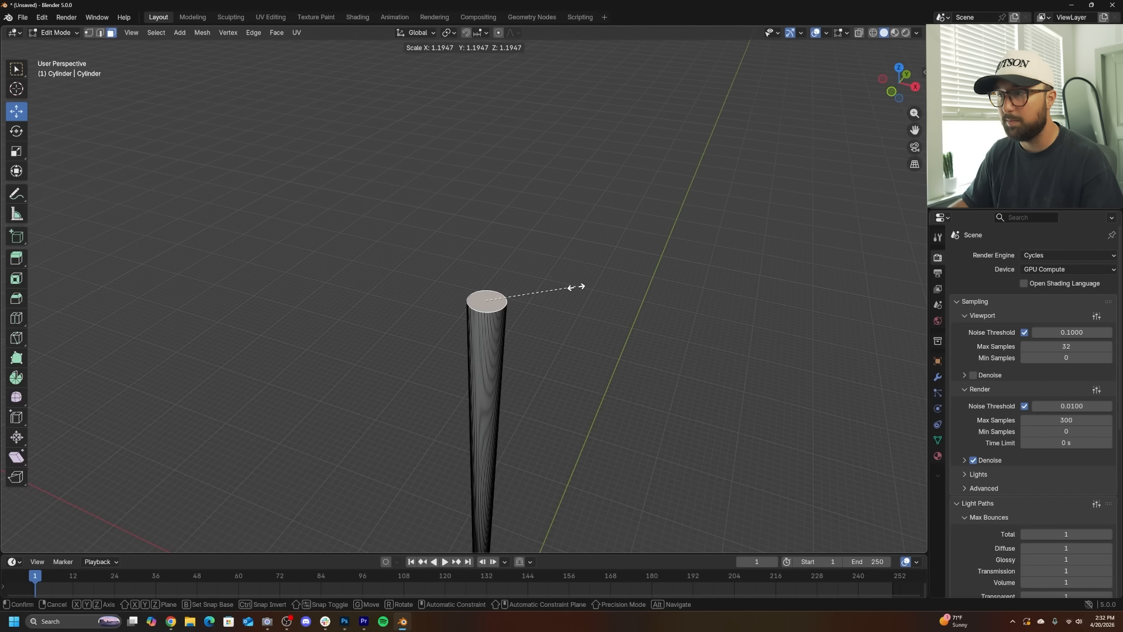
{"action": "left_click", "coordinate": [578, 289]}
{"action": "key", "text": "Tab"}
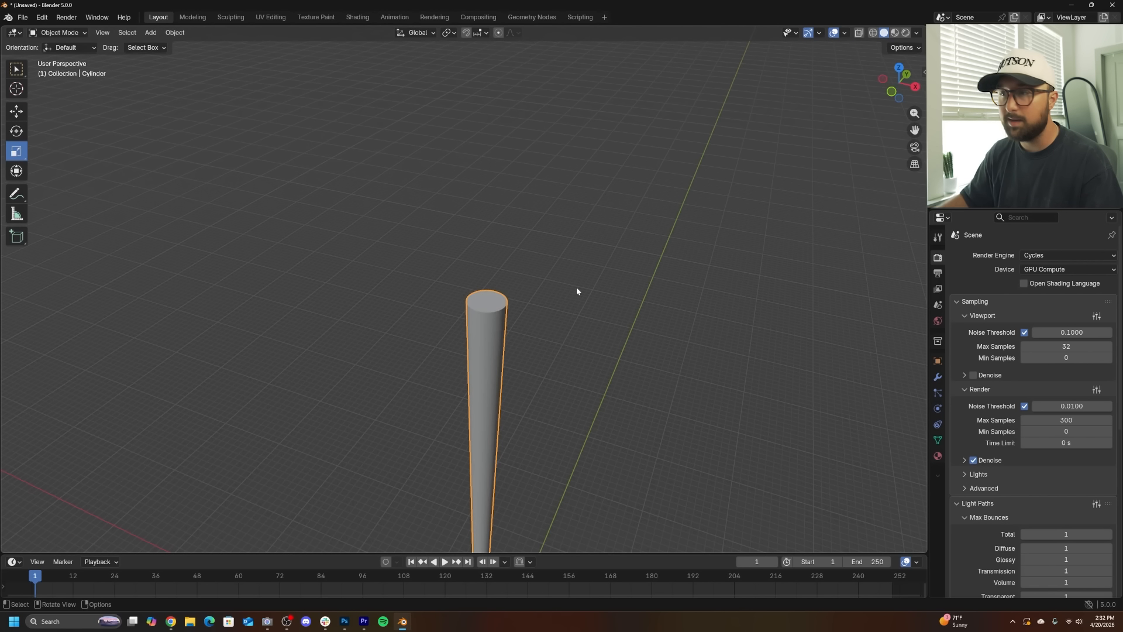
- Apply the cylinder's object transforms again
{"action": "scroll", "coordinate": [609, 270], "scroll_direction": "down", "scroll_amount": 6}
{"action": "middle_click_drag", "start_coordinate": [557, 387], "coordinate": [557, 320]}
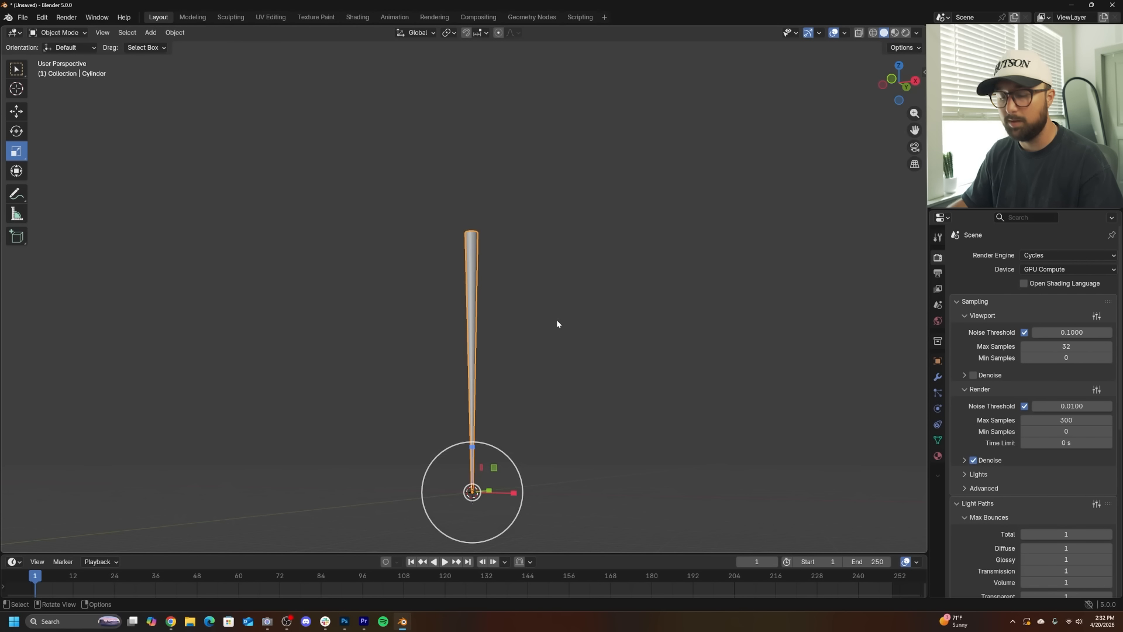
{"action": "key", "text": "ctrl+a"}
{"action": "left_click", "coordinate": [556, 321]}
- Add an Array modifier to the cylinder
{"action": "middle_click_drag", "start_coordinate": [569, 392], "coordinate": [557, 271]}
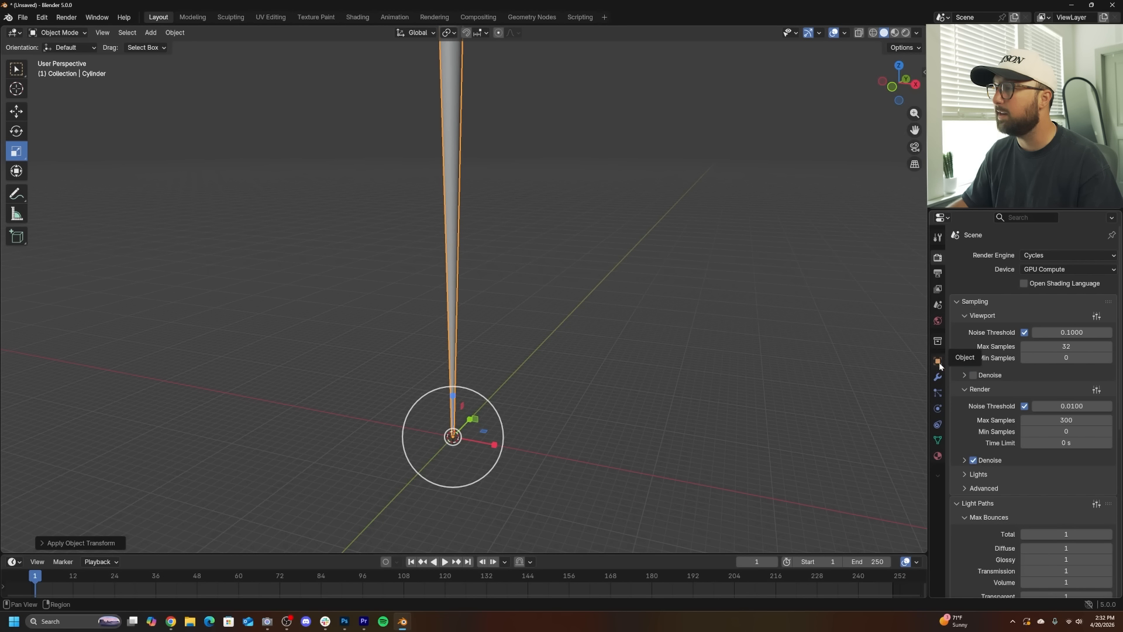
{"action": "left_click", "coordinate": [938, 377]}
{"action": "left_click", "coordinate": [1031, 254]}
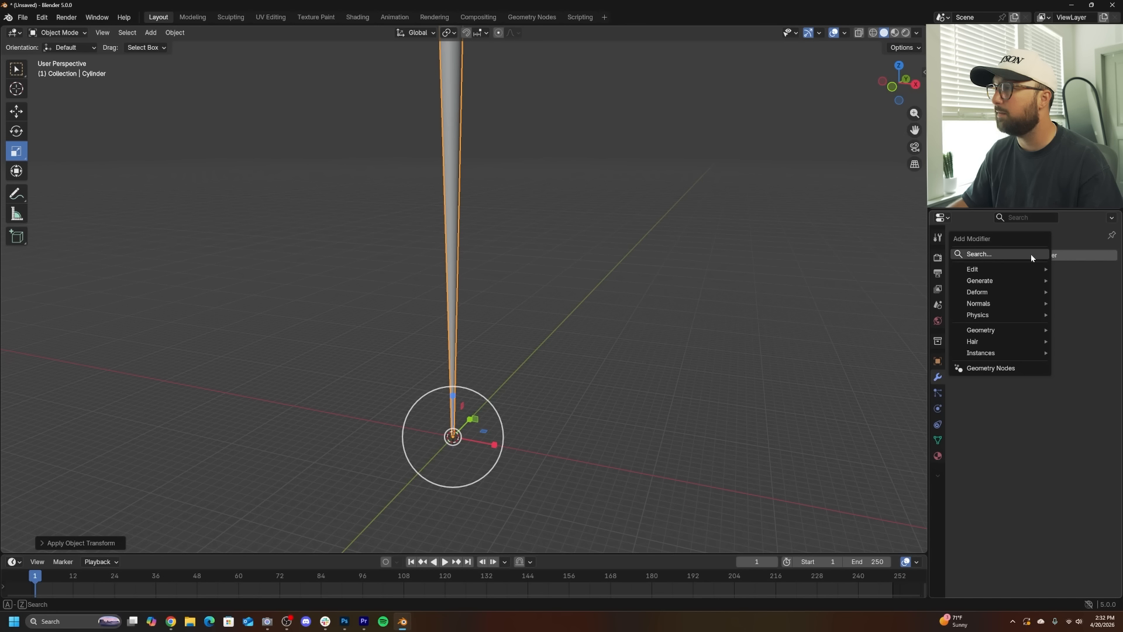
{"action": "left_click", "coordinate": [1031, 254]}
{"action": "type", "text": "ar"}
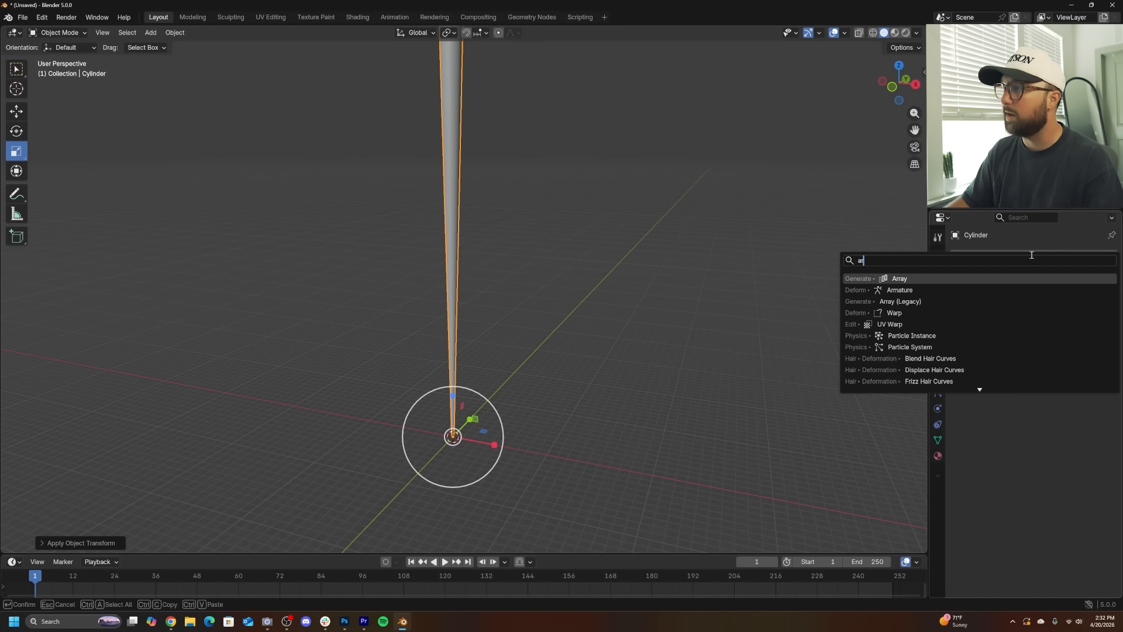
{"action": "key", "text": "Escape"}
{"action": "left_click", "coordinate": [1020, 254]}
{"action": "left_click", "coordinate": [1015, 256]}
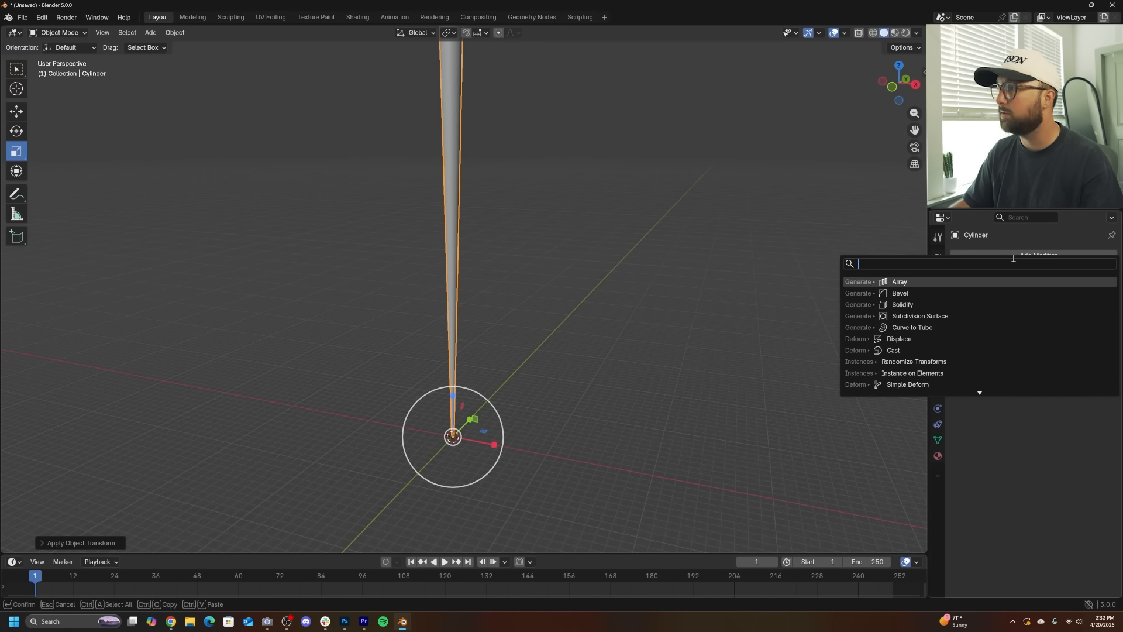
{"action": "type", "text": "ar"}
{"action": "key", "text": "Return"}
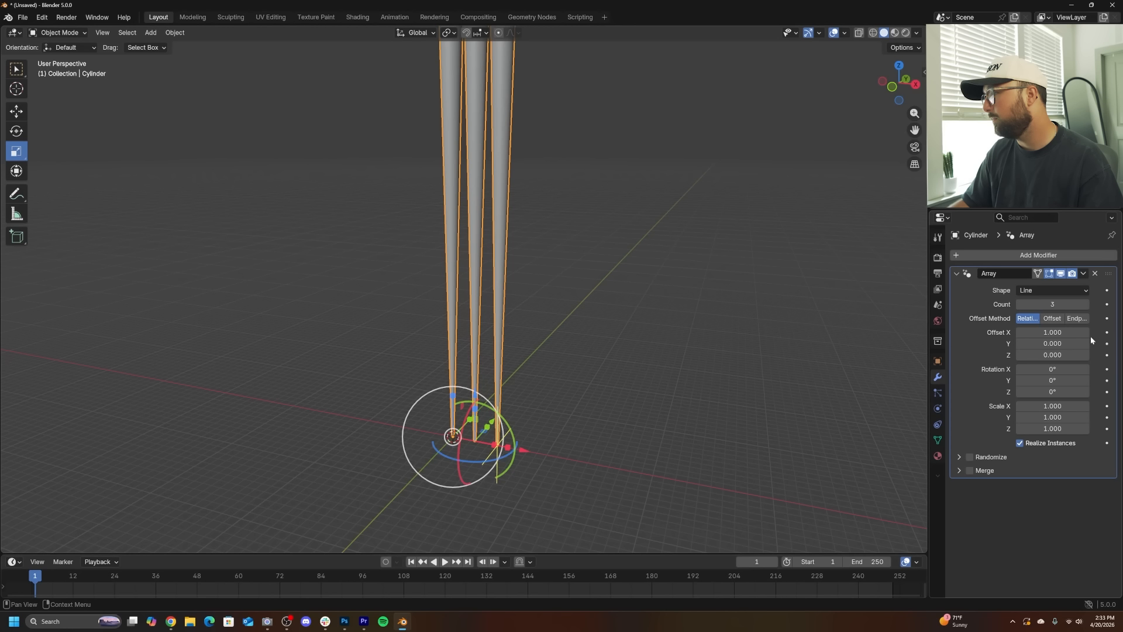
- Set the Array shape to Circle and enable Align Rotation with the up axis set to Y
{"action": "left_click", "coordinate": [1042, 291]}
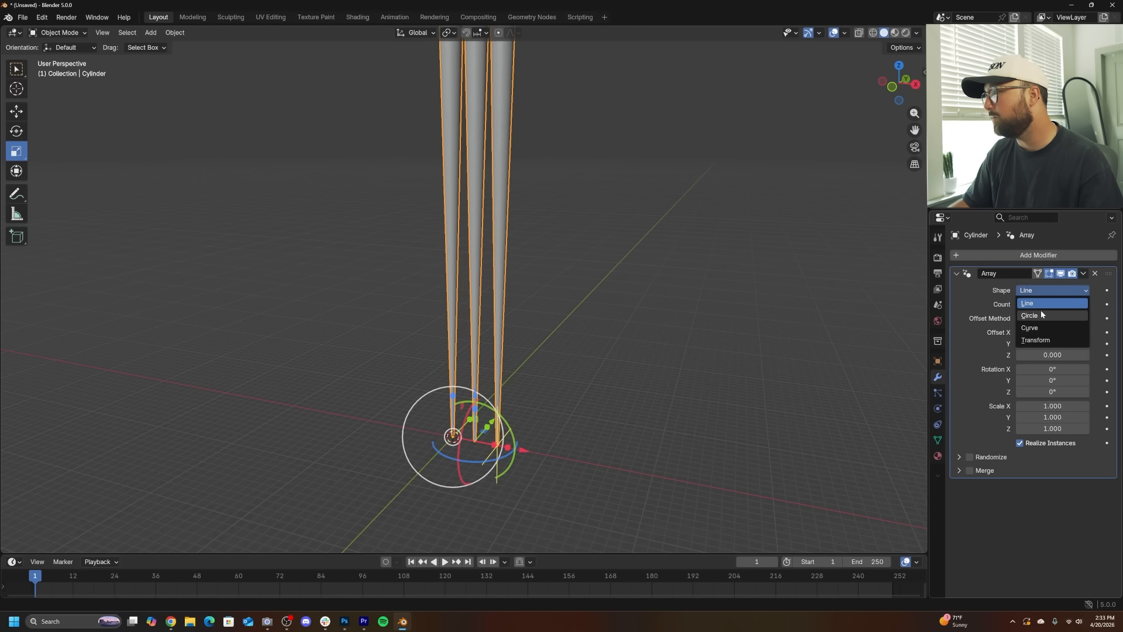
{"action": "left_click", "coordinate": [1041, 315]}
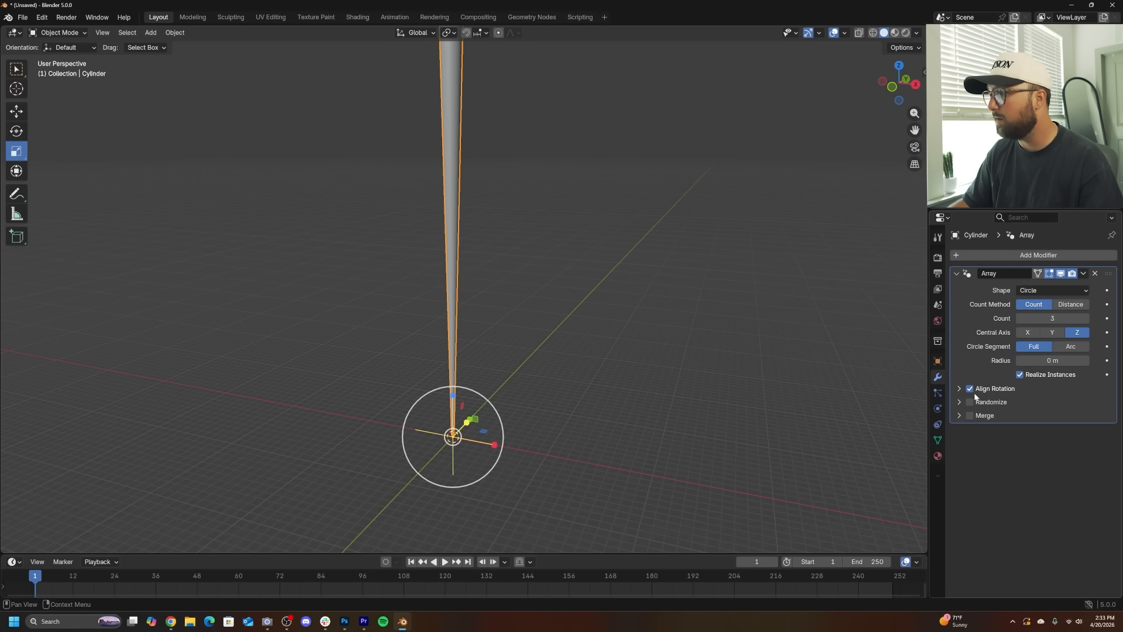
{"action": "left_click", "coordinate": [960, 389]}
{"action": "left_click", "coordinate": [1052, 418]}
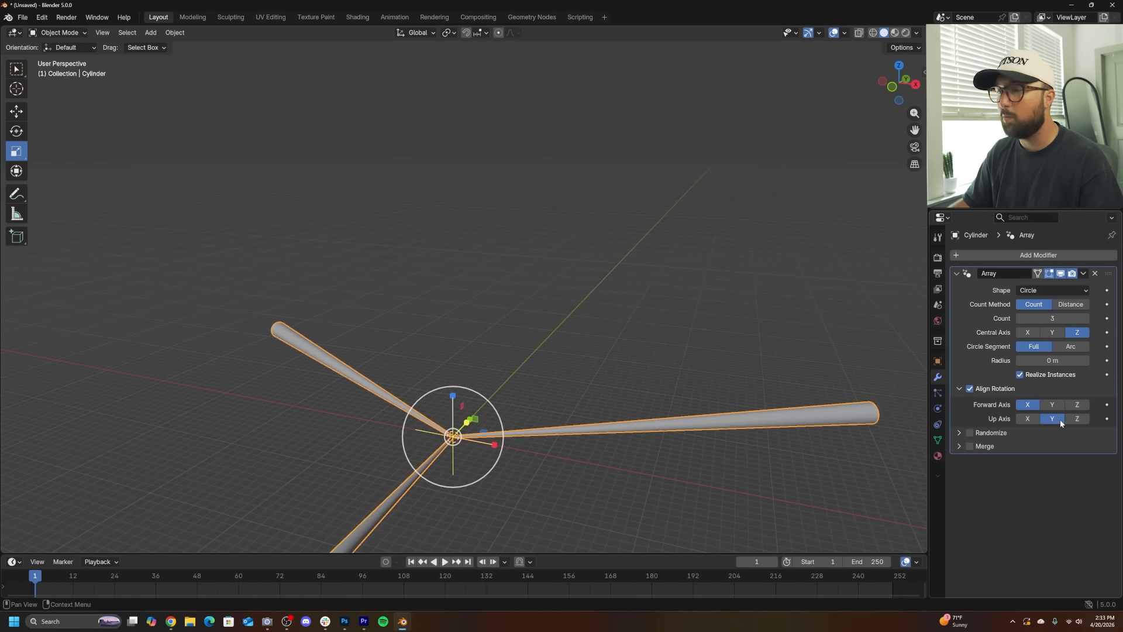
- Set the array count to 109 to fill the circle with cylinders
{"action": "middle_click_drag", "start_coordinate": [790, 413], "coordinate": [636, 441]}
{"action": "scroll", "coordinate": [604, 424], "scroll_direction": "down", "scroll_amount": 2}
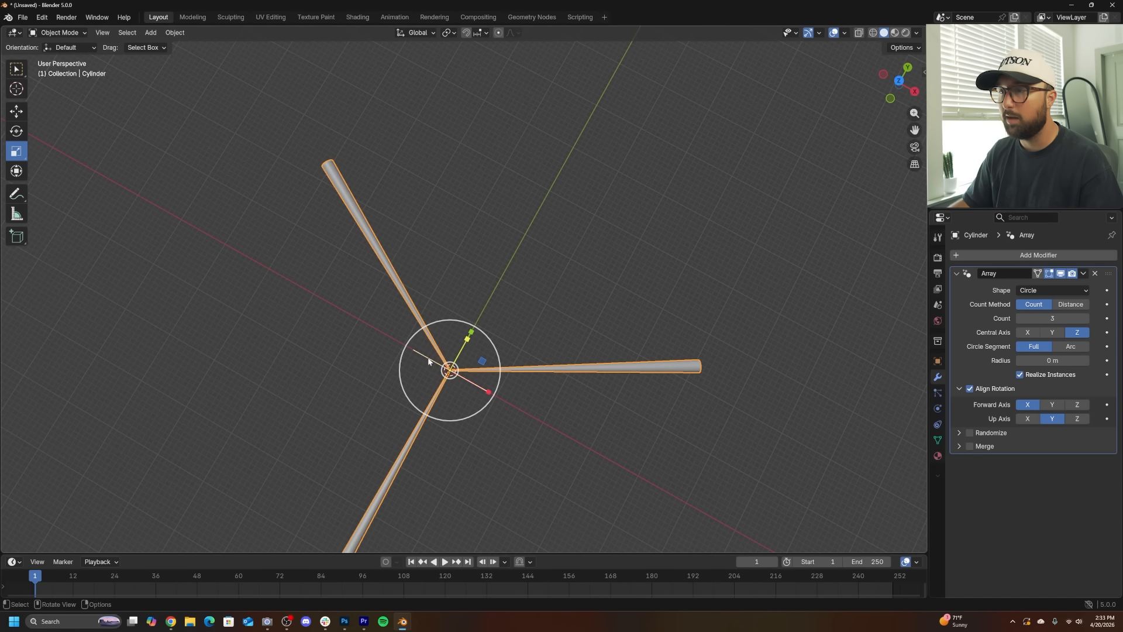
{"action": "left_click_drag", "start_coordinate": [1050, 319], "coordinate": [1120, 318]}
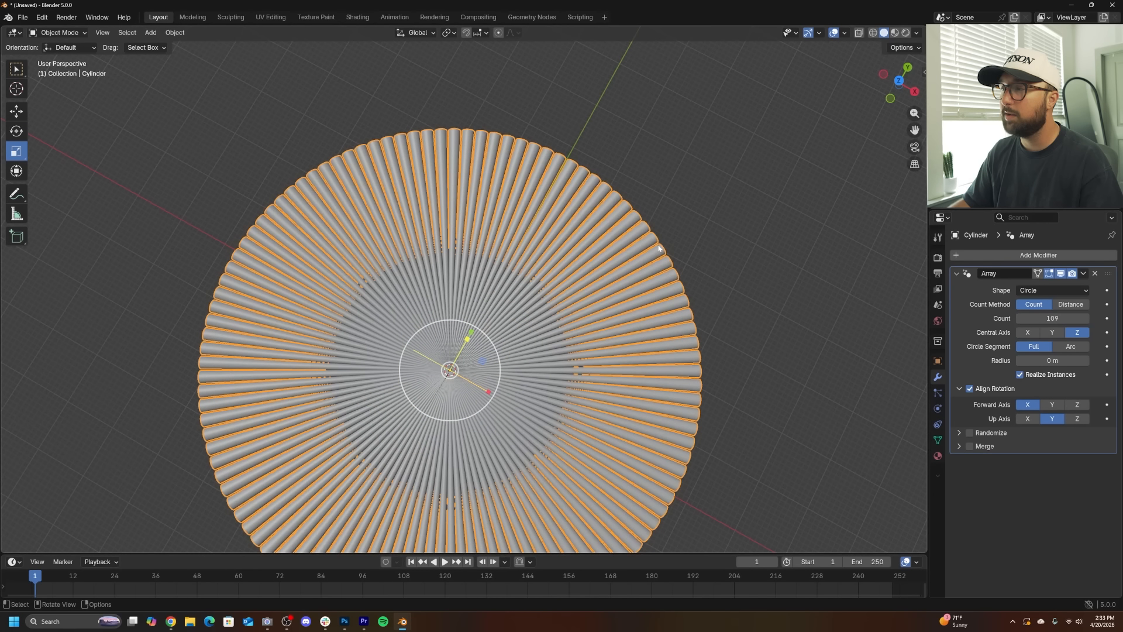
- Try raising the array count further, then undo the change
{"action": "left_click", "coordinate": [785, 304]}
{"action": "scroll", "coordinate": [176, 357], "scroll_direction": "up", "scroll_amount": 4}
{"action": "middle_click_drag", "start_coordinate": [120, 366], "coordinate": [658, 285], "text": "shift"}
{"action": "scroll", "coordinate": [448, 290], "scroll_direction": "up", "scroll_amount": 3}
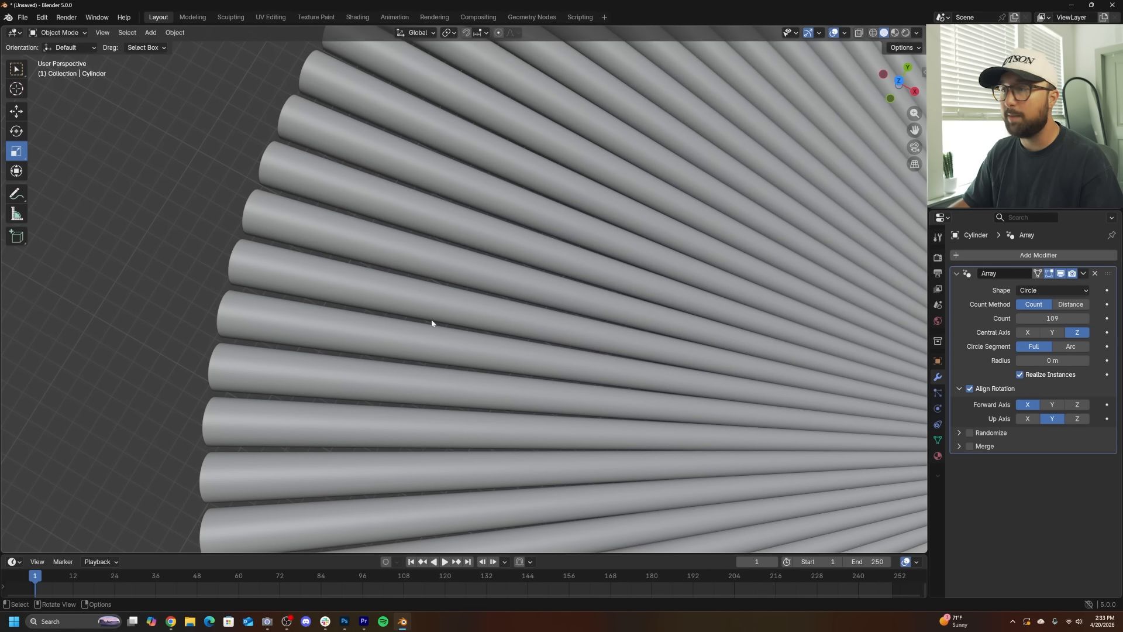
{"action": "mouse_move", "coordinate": [1053, 318]}
{"action": "left_mouse_down"}
{"action": "mouse_move", "coordinate": [1095, 319]}
{"action": "mouse_move", "coordinate": [1074, 319]}
{"action": "left_mouse_up"}
{"action": "key", "text": "ctrl+z"}
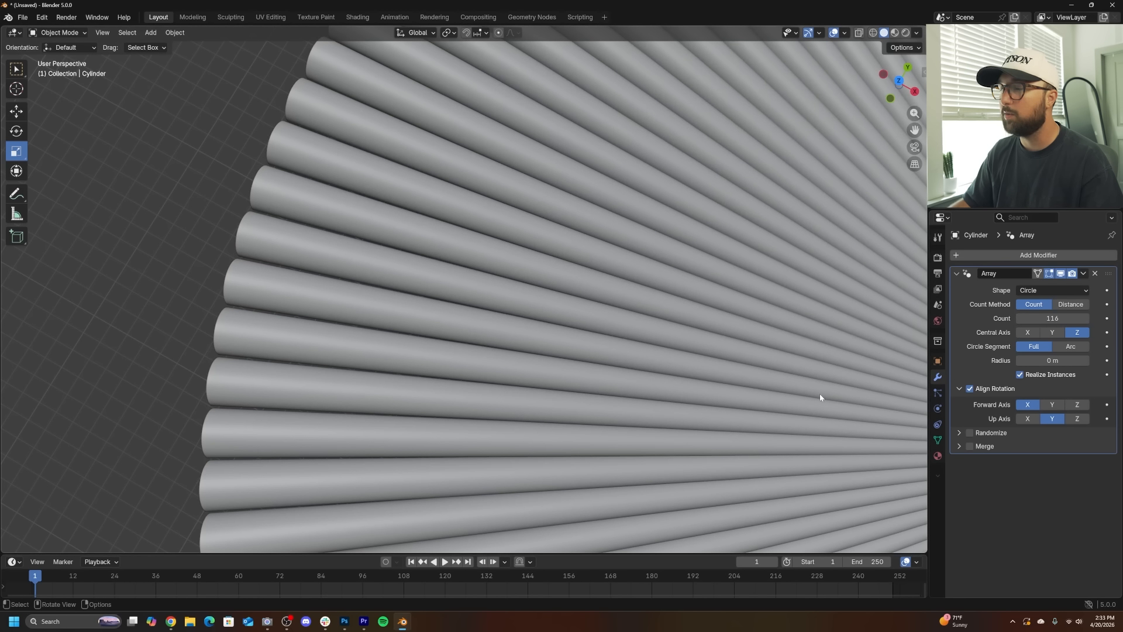
{"action": "key", "text": "ctrl+z"}
- Set the array count to 113
{"action": "middle_click_drag", "start_coordinate": [815, 392], "coordinate": [625, 317], "text": "shift"}
{"action": "middle_click_drag", "start_coordinate": [898, 380], "coordinate": [812, 368], "text": "shift"}
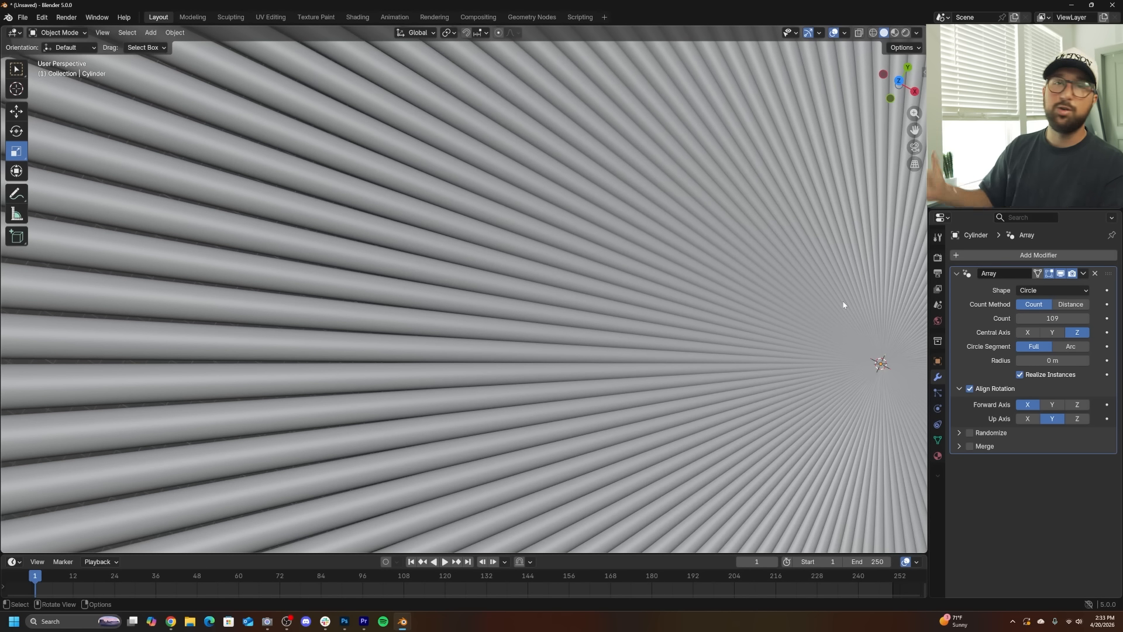
{"action": "middle_click_drag", "start_coordinate": [844, 304], "coordinate": [504, 401]}
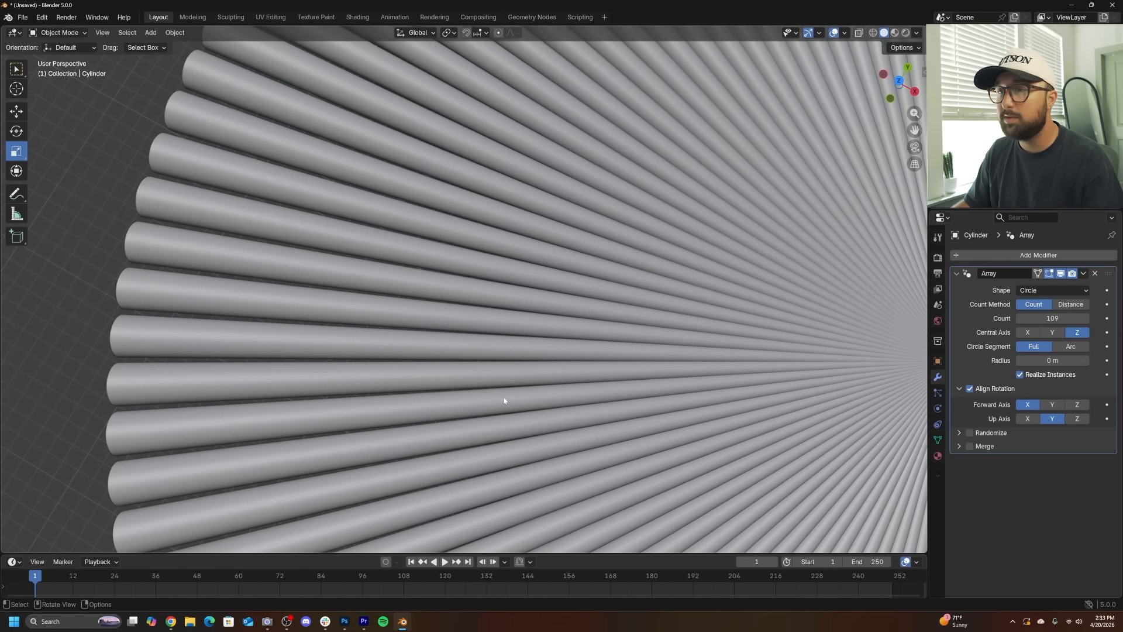
{"action": "left_click", "coordinate": [1087, 319]}
{"action": "left_click", "coordinate": [1086, 319]}
{"action": "left_click", "coordinate": [1086, 319]}
{"action": "left_click", "coordinate": [1086, 320]}
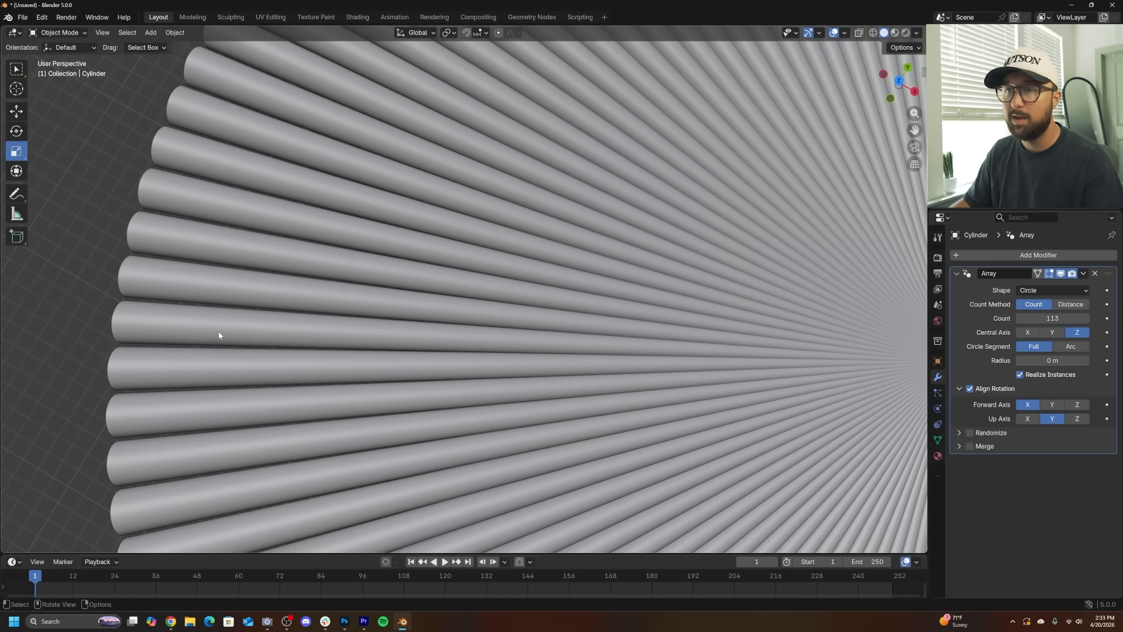
- Apply Shade Auto Smooth to the arrayed cylinder object
{"action": "left_click", "coordinate": [201, 333]}
{"action": "middle_click_drag", "start_coordinate": [201, 334], "coordinate": [400, 302]}
{"action": "scroll", "coordinate": [436, 433], "scroll_direction": "down", "scroll_amount": 5}
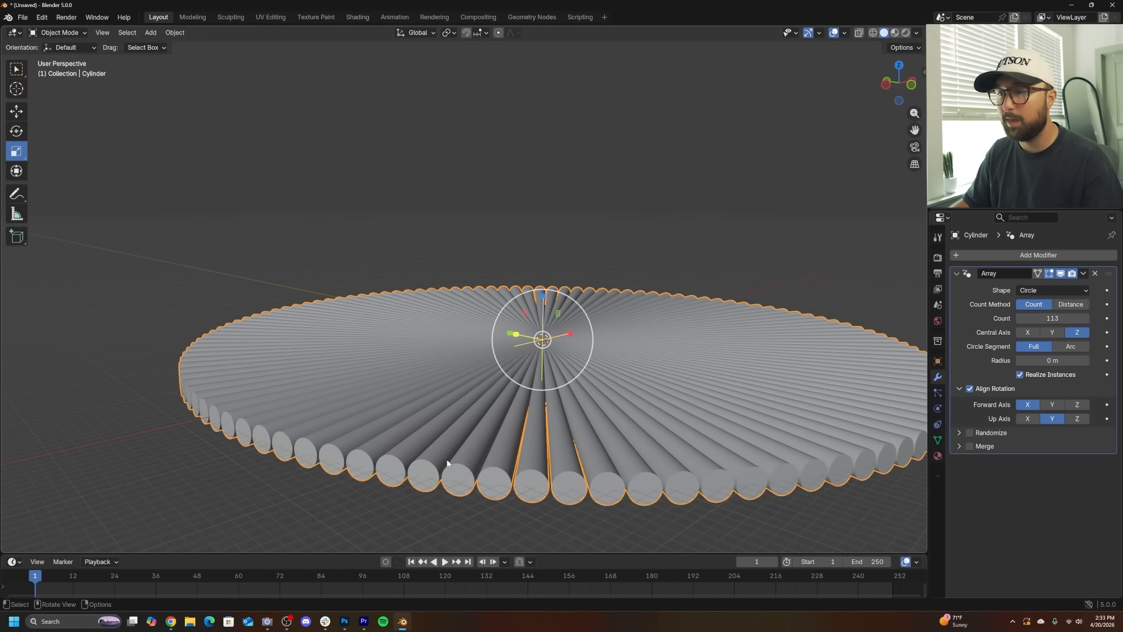
{"action": "middle_click_drag", "start_coordinate": [449, 465], "coordinate": [457, 438], "text": "shift"}
{"action": "scroll", "coordinate": [459, 433], "scroll_direction": "up", "scroll_amount": 3}
{"action": "right_click", "coordinate": [460, 420]}
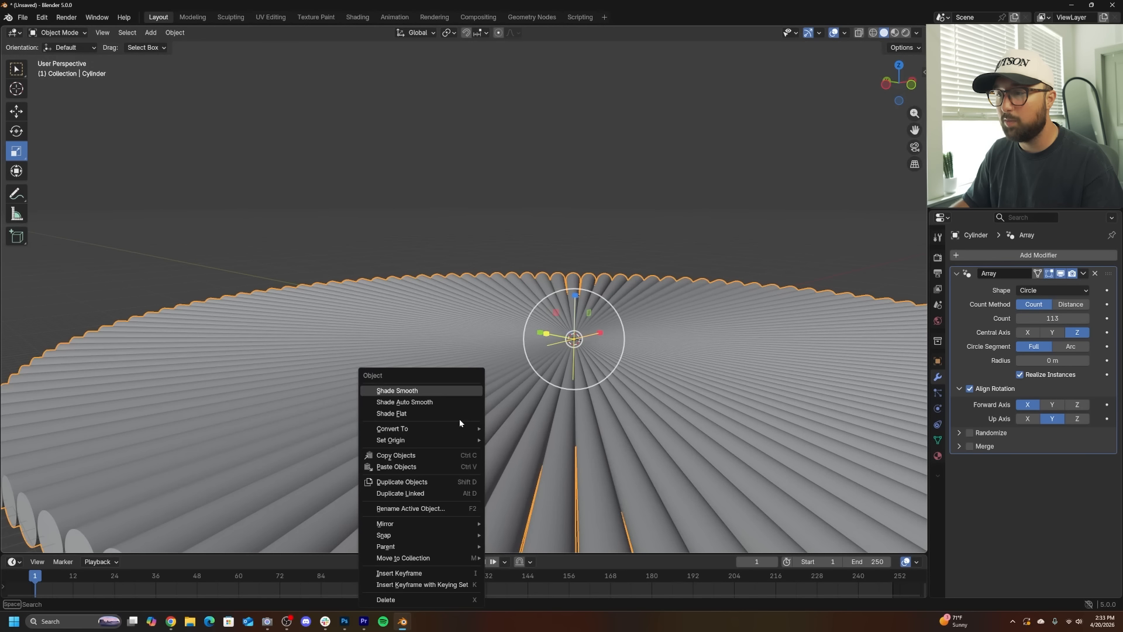
{"action": "left_click", "coordinate": [405, 402]}
- Switch to top view, add a camera at the origin and look through it
{"action": "middle_click_drag", "start_coordinate": [406, 403], "coordinate": [536, 459]}
{"action": "scroll", "coordinate": [536, 456], "scroll_direction": "down", "scroll_amount": 4}
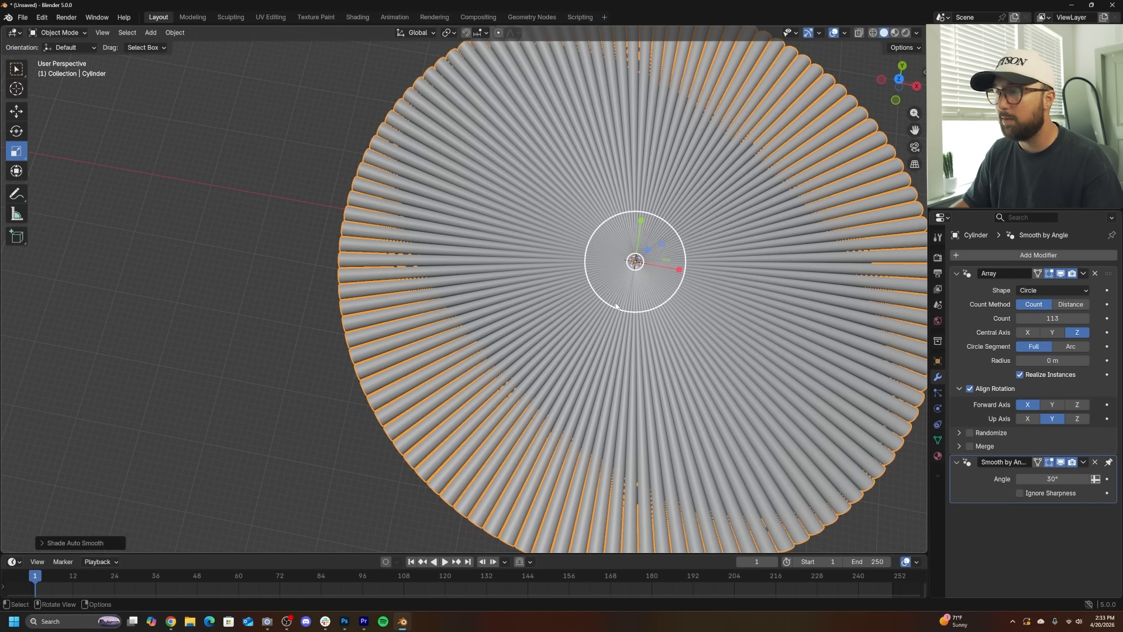
{"action": "key", "text": "grave"}
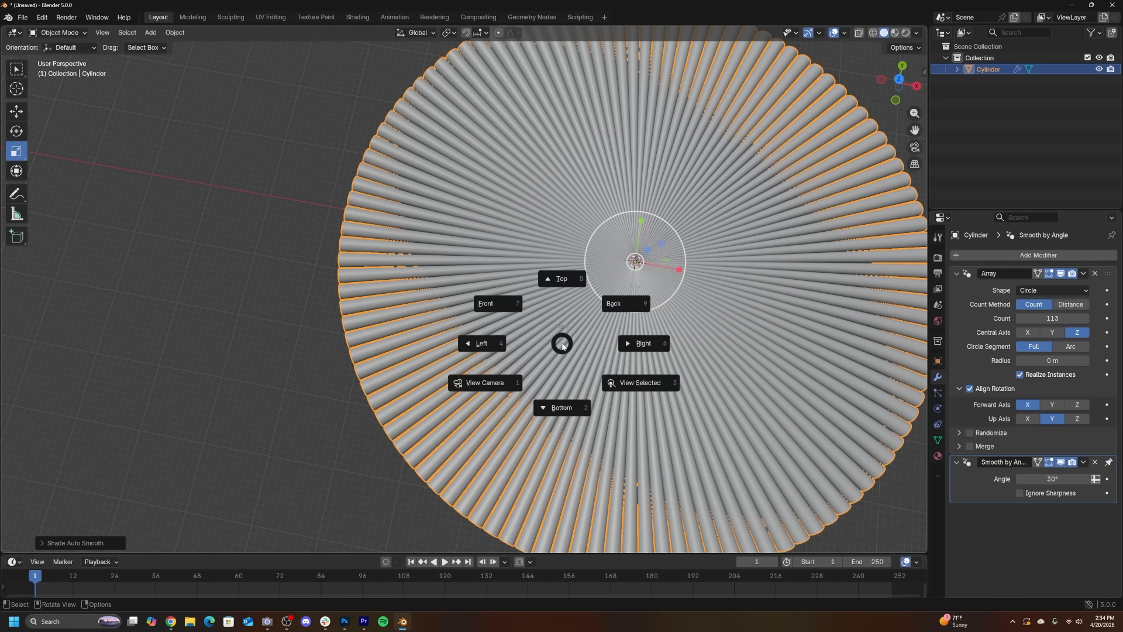
{"action": "left_click", "coordinate": [570, 281]}
{"action": "middle_click_drag", "start_coordinate": [570, 282], "coordinate": [510, 470], "text": "shift"}
{"action": "key", "text": "shift+a"}
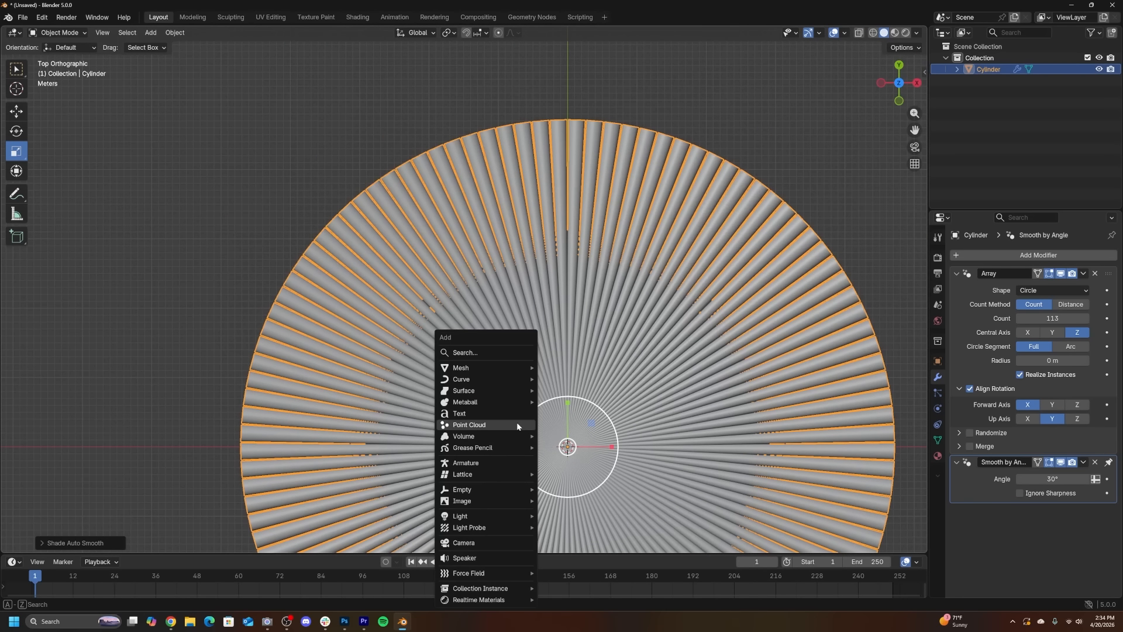
{"action": "left_click", "coordinate": [480, 544]}
{"action": "key", "text": "KP_0"}
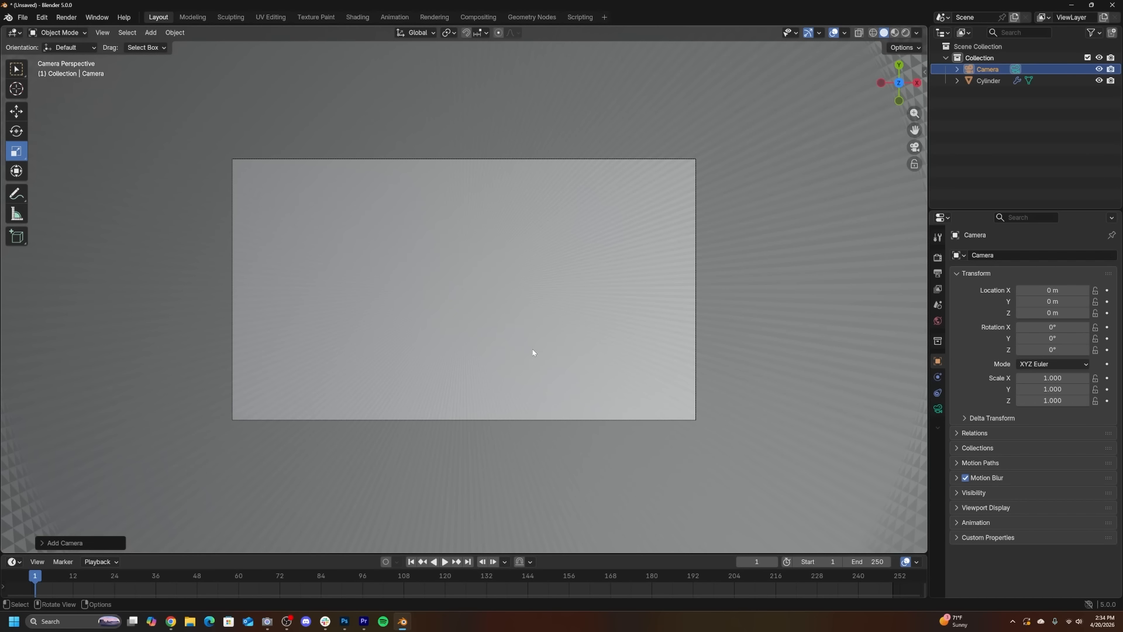
- Raise the camera straight up along Z to about 61.7 m above the array
{"action": "key", "text": "g"}
{"action": "key", "text": "z"}
{"action": "key", "text": "z"}
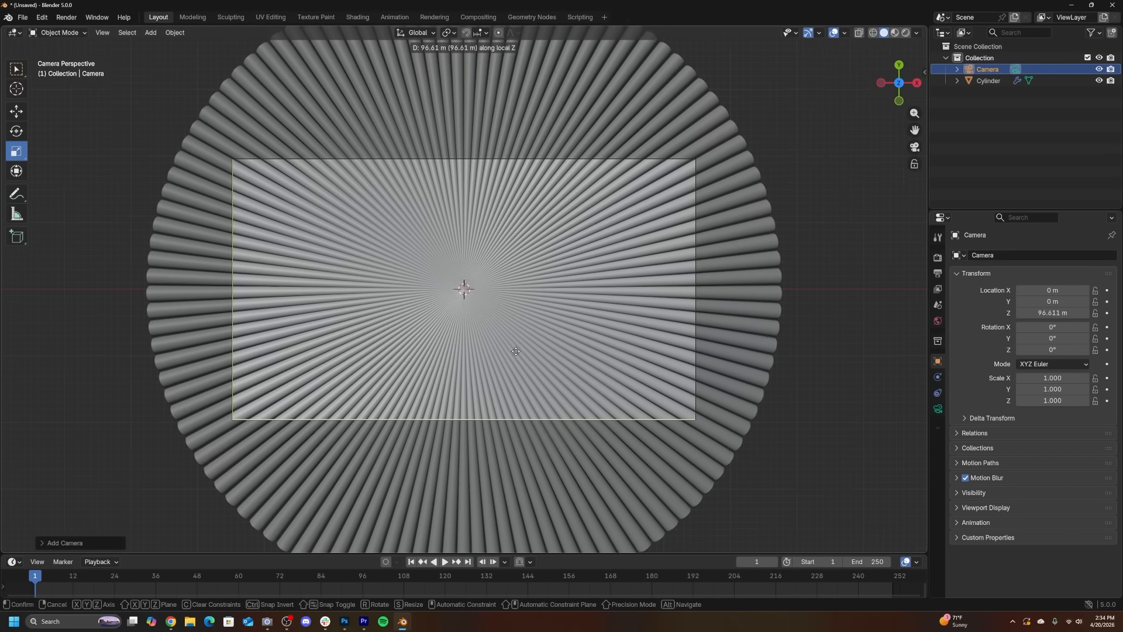
{"action": "left_click", "coordinate": [502, 247]}
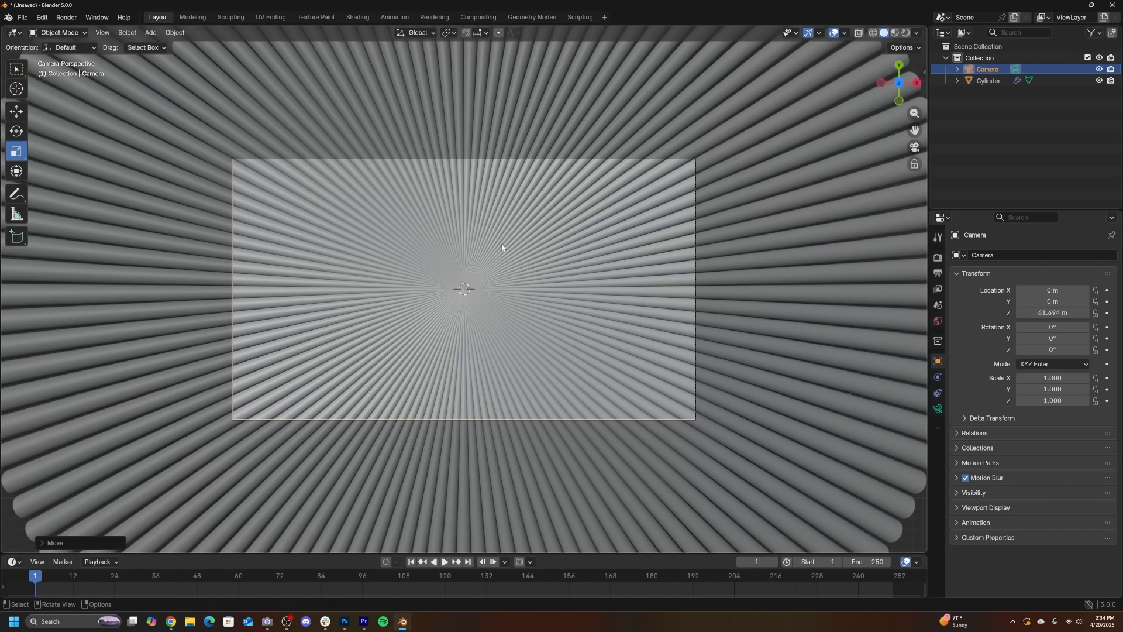
- Shift the camera sideways to about X -23.8 m, Y 9.87 m to frame part of the array
{"action": "key", "text": "g"}
{"action": "left_click", "coordinate": [537, 203]}
{"action": "key", "text": "g"}
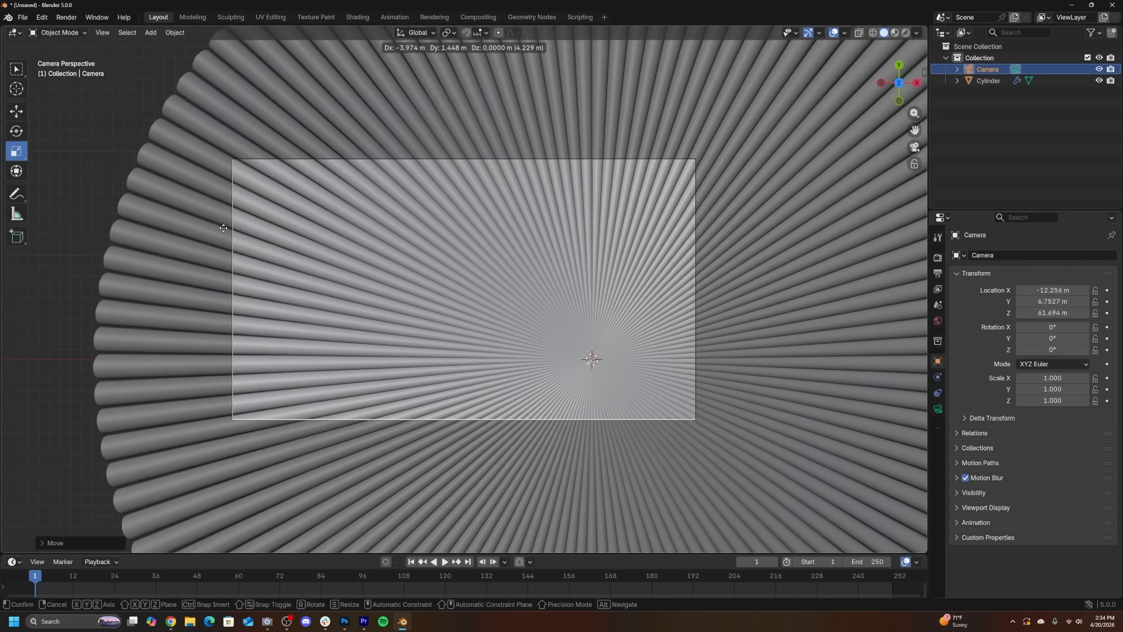
{"action": "left_click", "coordinate": [740, 105]}
{"action": "key", "text": "g"}
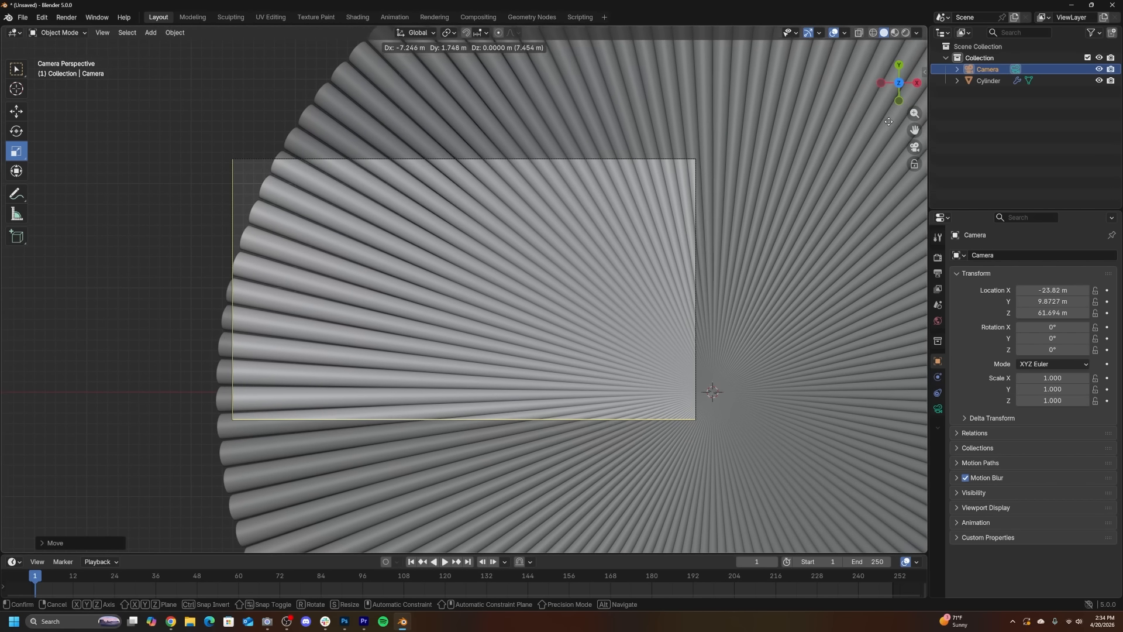
{"action": "left_click", "coordinate": [132, 87]}
{"action": "right_click", "coordinate": [678, 155]}
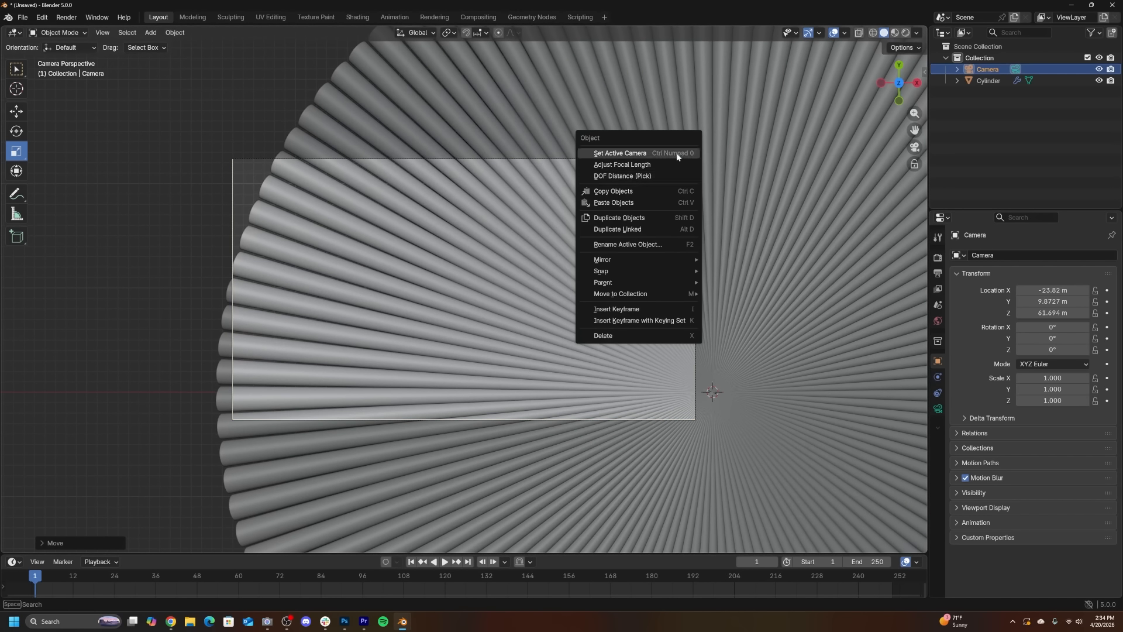
- Lower the camera along Z to about 45 m
{"action": "key", "text": "g"}
{"action": "key", "text": "z"}
{"action": "key", "text": "z"}
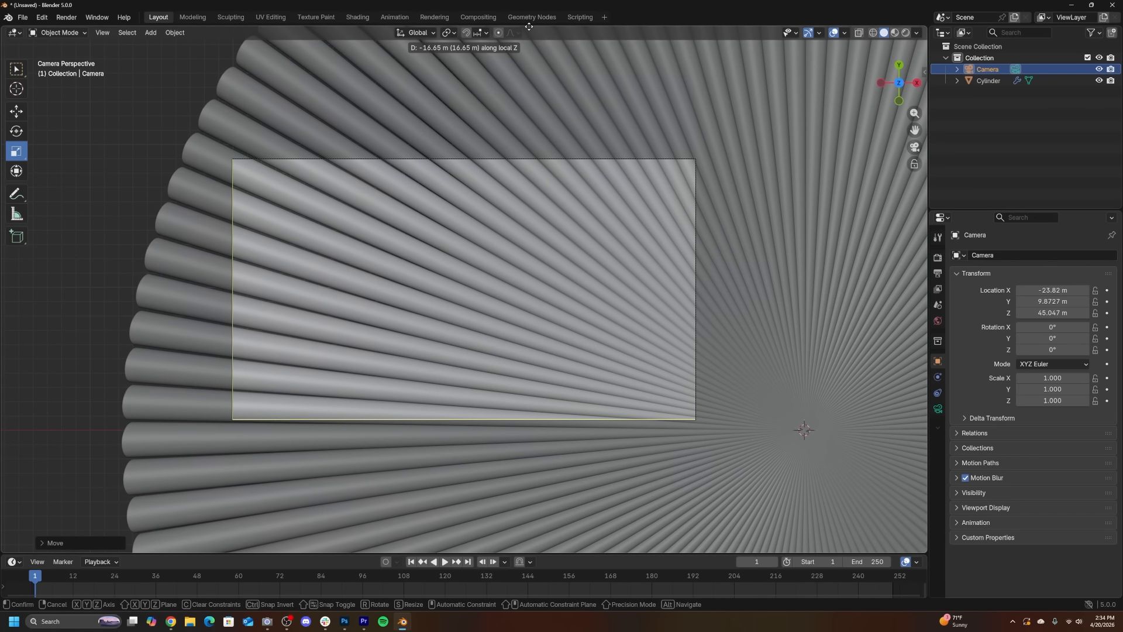
{"action": "left_click", "coordinate": [529, 26]}
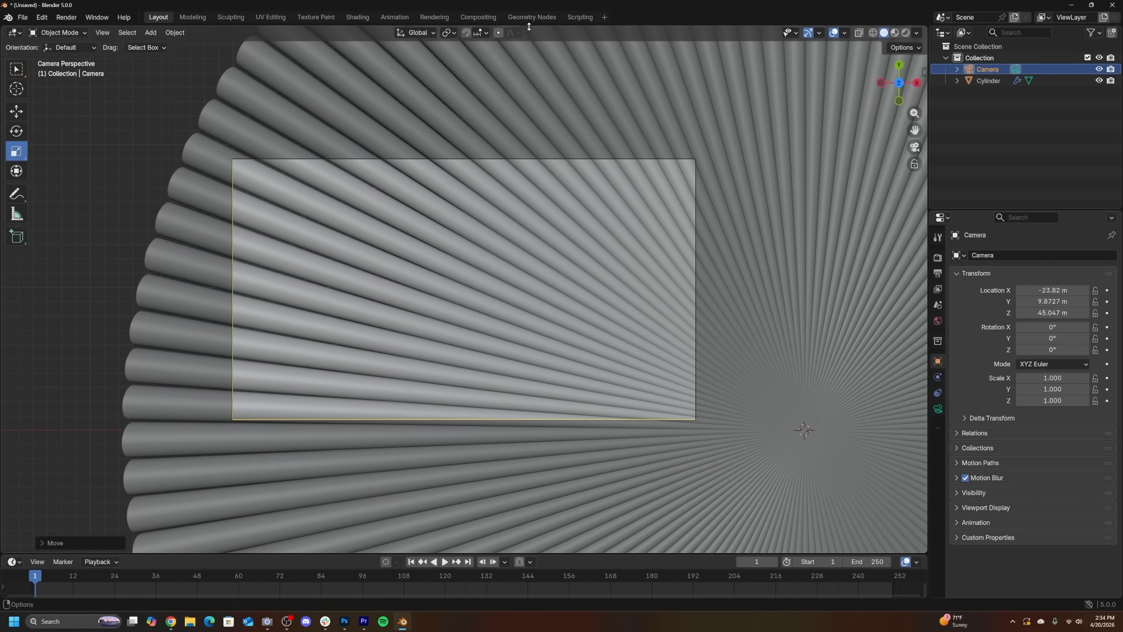
- Nudge the camera sideways to about X -26.4 m, Y 10.8 m to refine the framing
{"action": "key", "text": "g"}
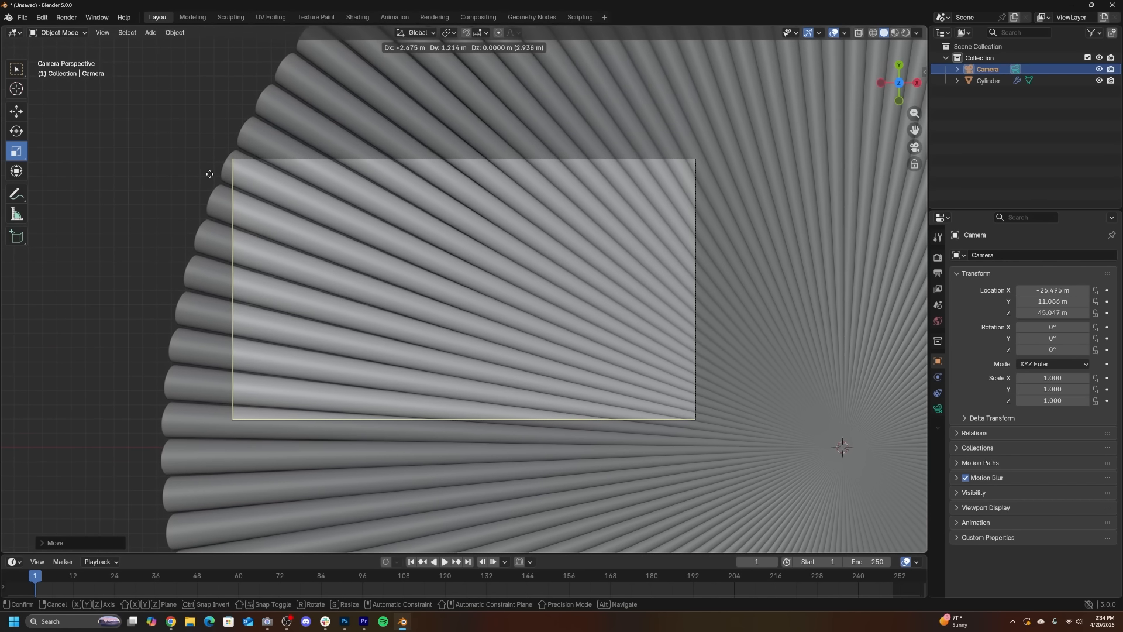
{"action": "left_click", "coordinate": [270, 456]}
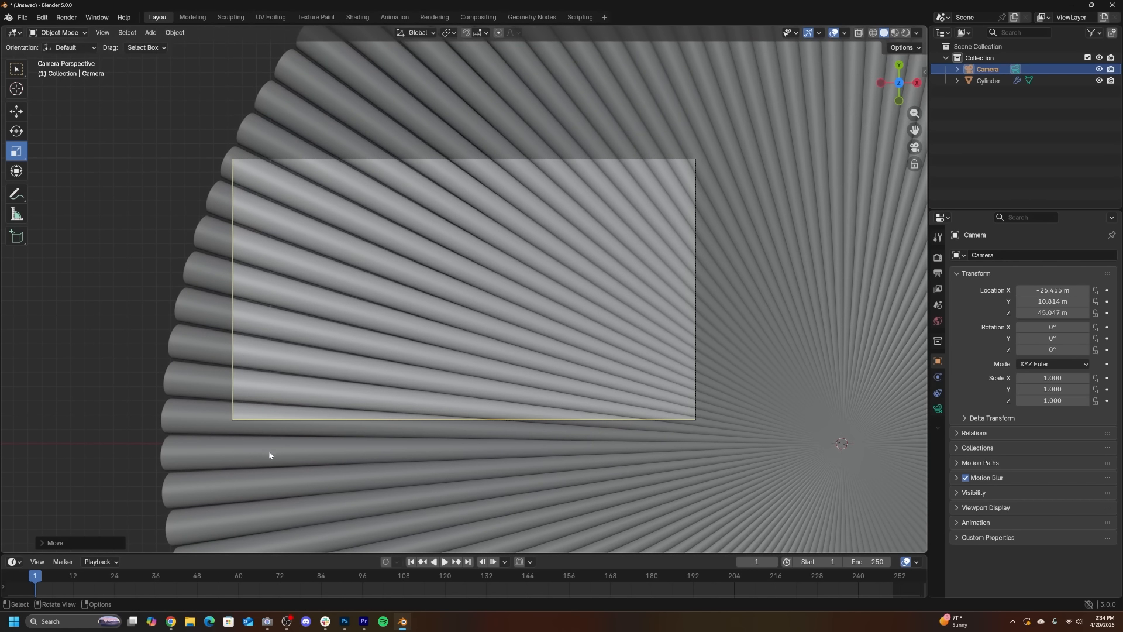
{"action": "key", "text": "g"}
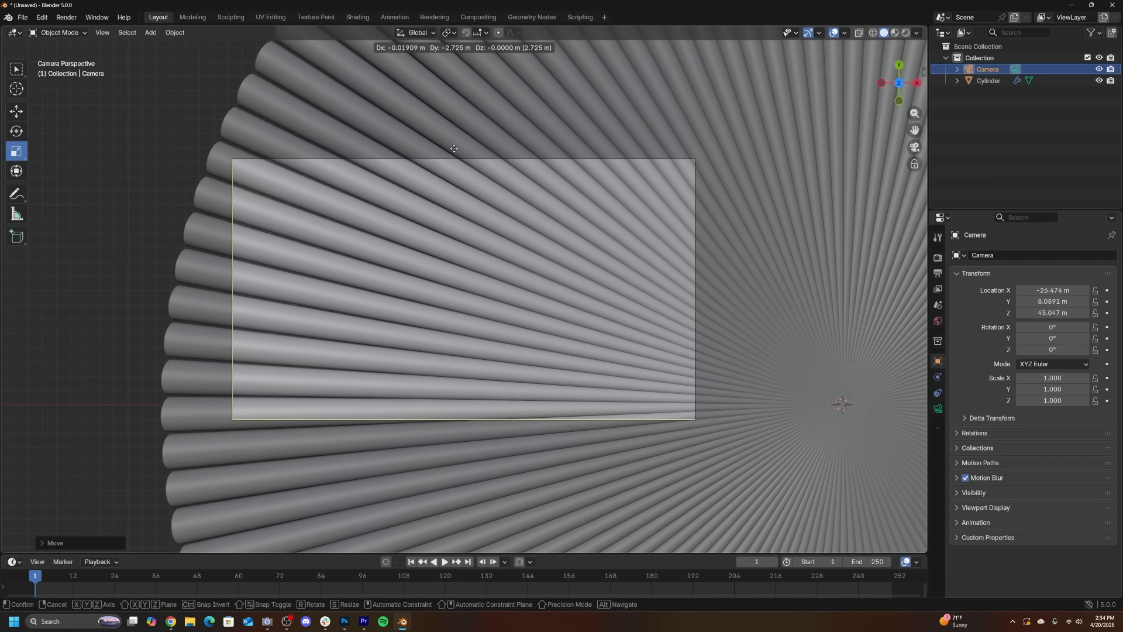
{"action": "left_click", "coordinate": [189, 391]}
{"action": "scroll", "coordinate": [280, 464], "scroll_direction": "up", "scroll_amount": 2}
{"action": "key", "text": "g"}
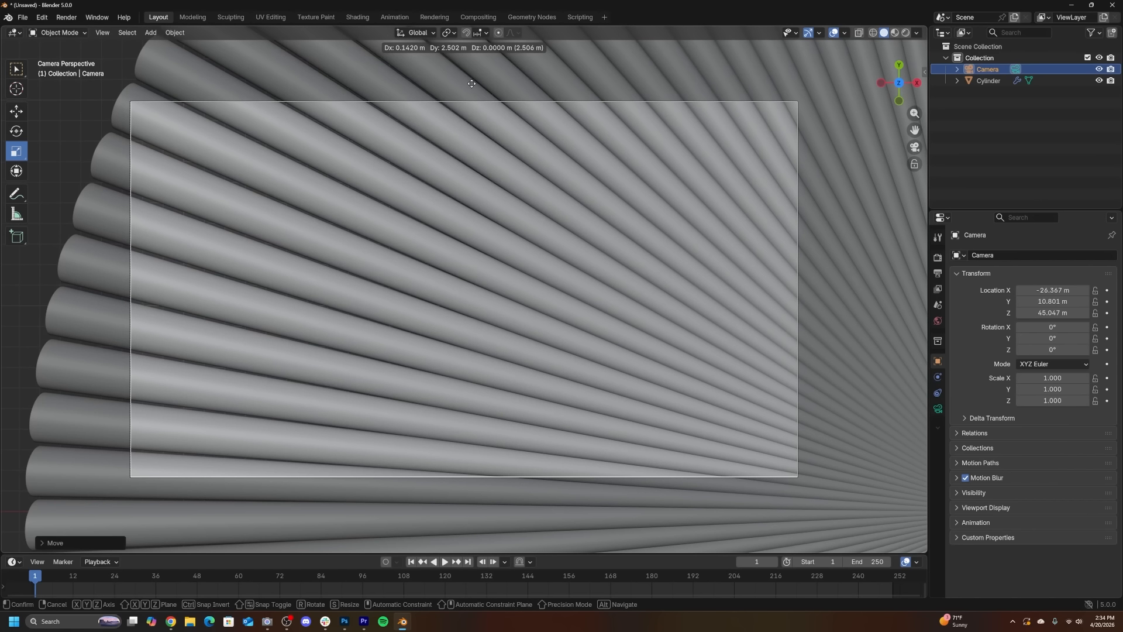
{"action": "left_click", "coordinate": [472, 83]}
- Lower the camera slightly to about Z 44.6 m and nudge it to about X -26.6 m, Y 10.9 m
{"action": "key", "text": "g"}
{"action": "key", "text": "z"}
{"action": "key", "text": "z"}
{"action": "left_click", "coordinate": [587, 178]}
{"action": "key", "text": "g"}
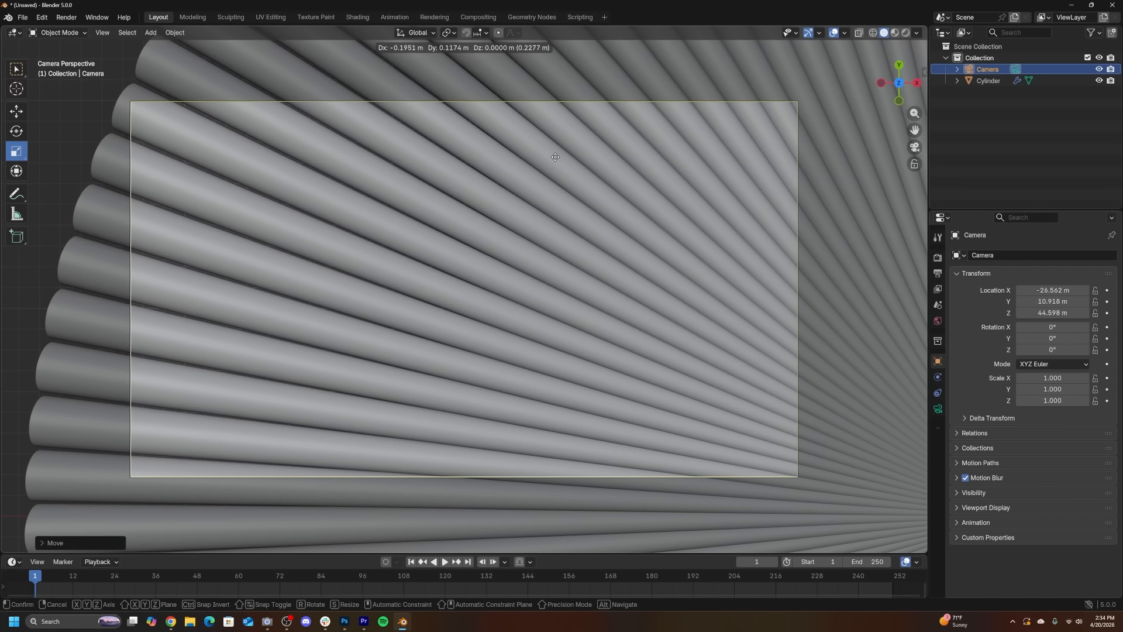
{"action": "left_click", "coordinate": [555, 157]}
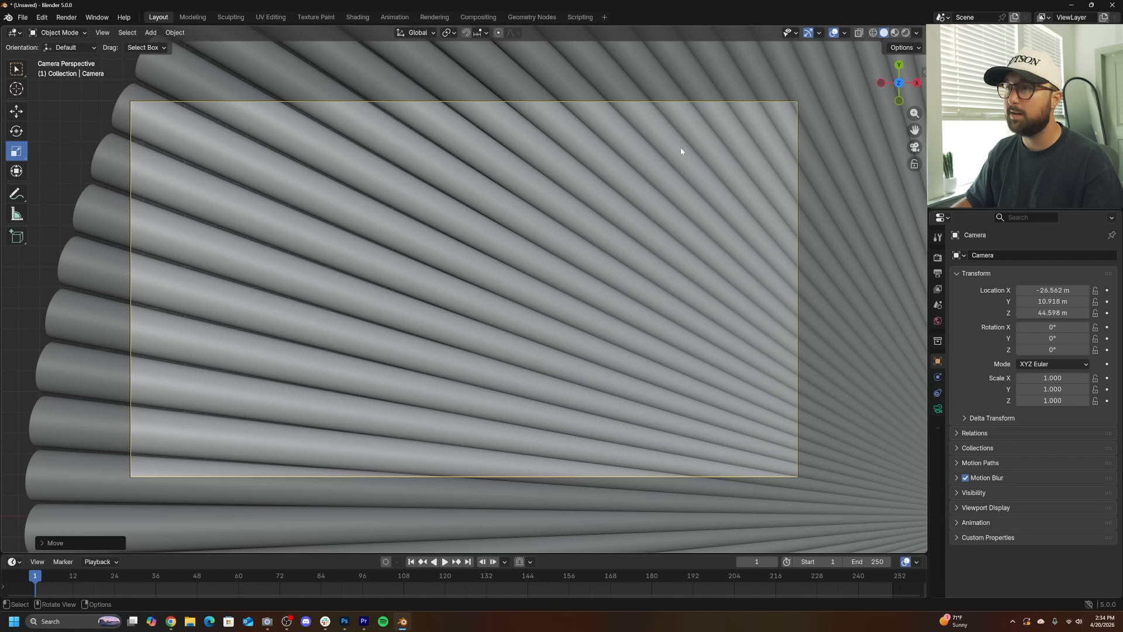
- Select the cylinder and set the Array modifier count to 110
{"action": "left_click", "coordinate": [258, 285]}
{"action": "left_click", "coordinate": [48, 214]}
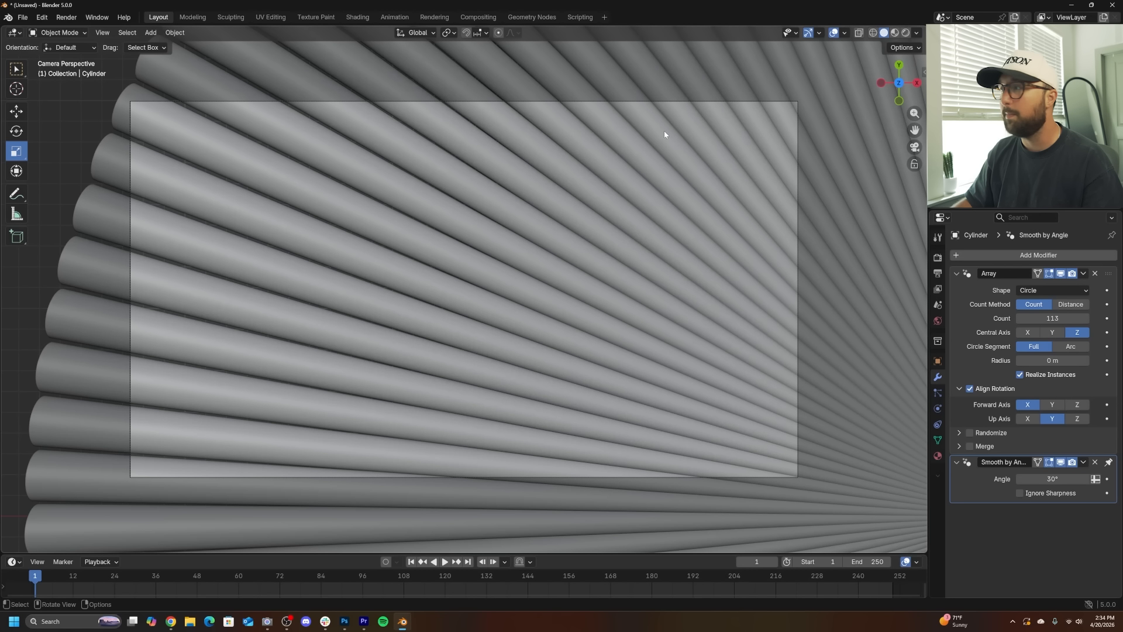
{"action": "left_click", "coordinate": [1023, 322]}
{"action": "left_click", "coordinate": [1022, 323]}
{"action": "left_click", "coordinate": [1023, 322]}
{"action": "left_click", "coordinate": [1022, 323]}
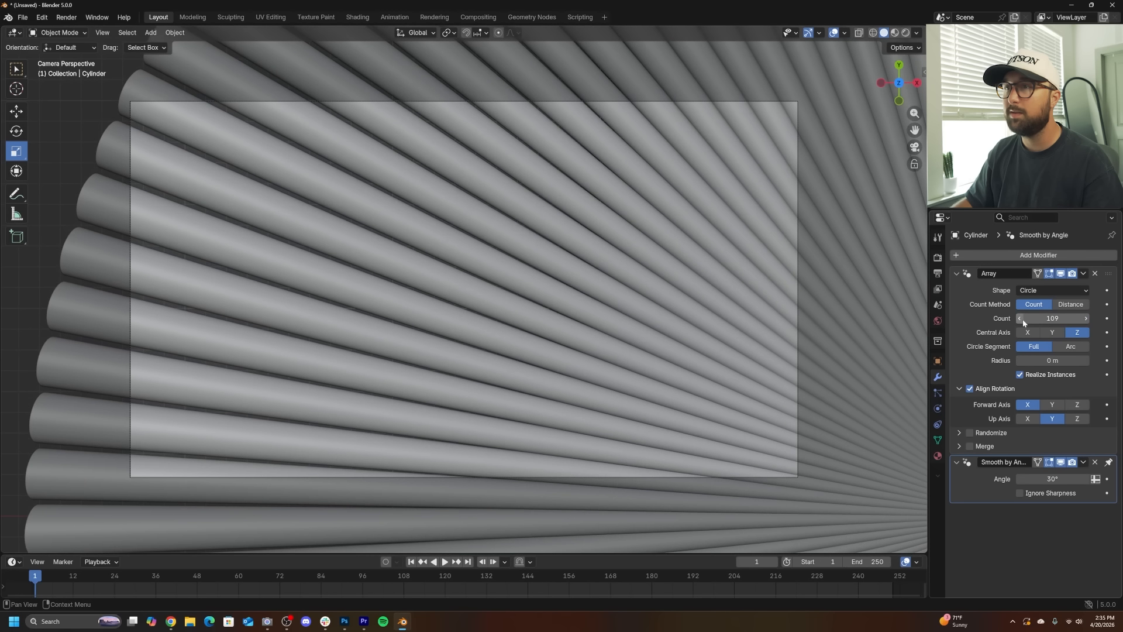
{"action": "left_click", "coordinate": [1023, 322]}
{"action": "left_click", "coordinate": [1086, 320]}
{"action": "left_click", "coordinate": [1086, 320]}
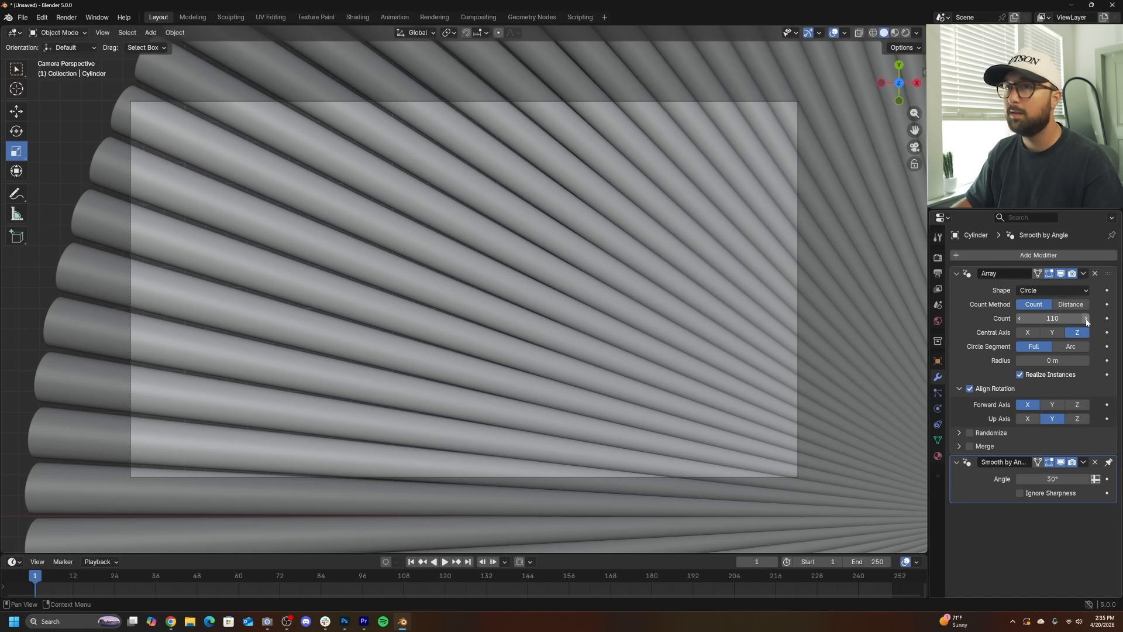
- Enter Edit Mode on the cylinder and scale its mesh up by about 1.14
{"action": "middle_click_drag", "start_coordinate": [642, 353], "coordinate": [527, 351]}
{"action": "key", "text": "Caps_Lock"}
{"action": "key", "text": "Tab"}
{"action": "scroll", "coordinate": [678, 325], "scroll_direction": "down", "scroll_amount": 4}
{"action": "key", "text": "s"}
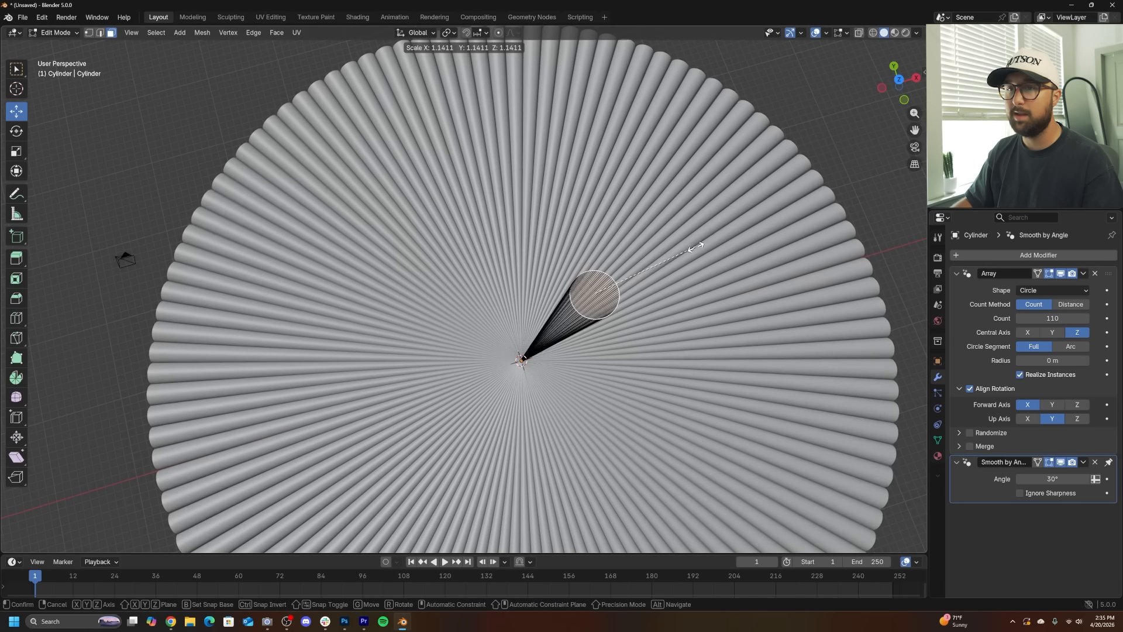
{"action": "left_click", "coordinate": [688, 253]}
- Make small further scale adjustments to the cylinder mesh through the camera view, then return to Object Mode
{"action": "middle_click_drag", "start_coordinate": [637, 278], "coordinate": [684, 264]}
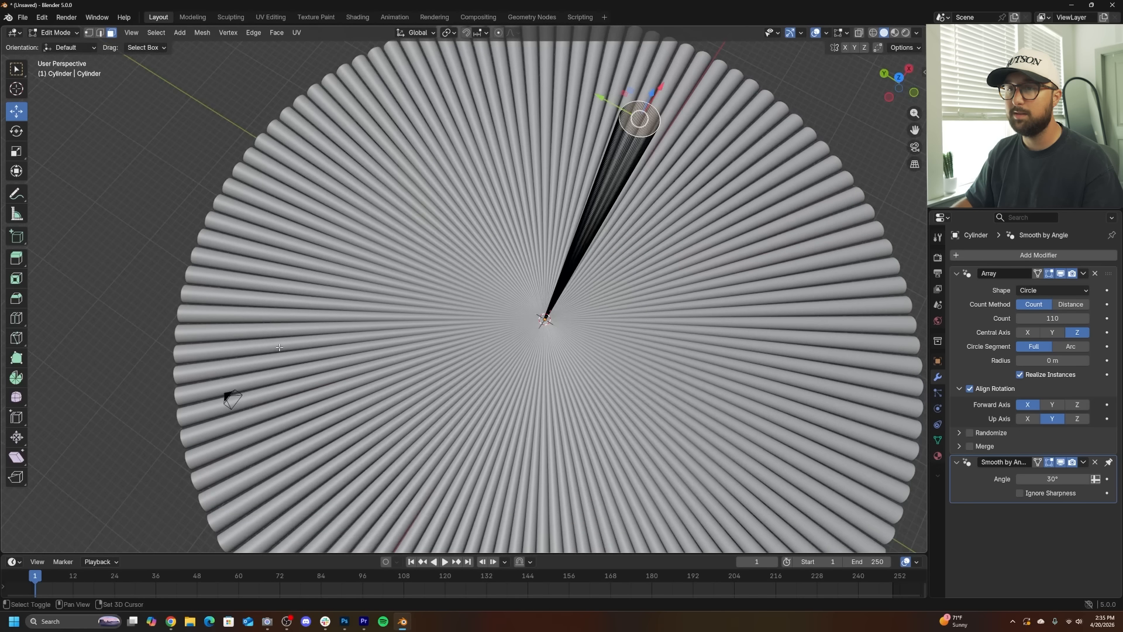
{"action": "middle_click_drag", "start_coordinate": [289, 436], "coordinate": [433, 345], "text": "shift"}
{"action": "scroll", "coordinate": [433, 346], "scroll_direction": "up", "scroll_amount": 4}
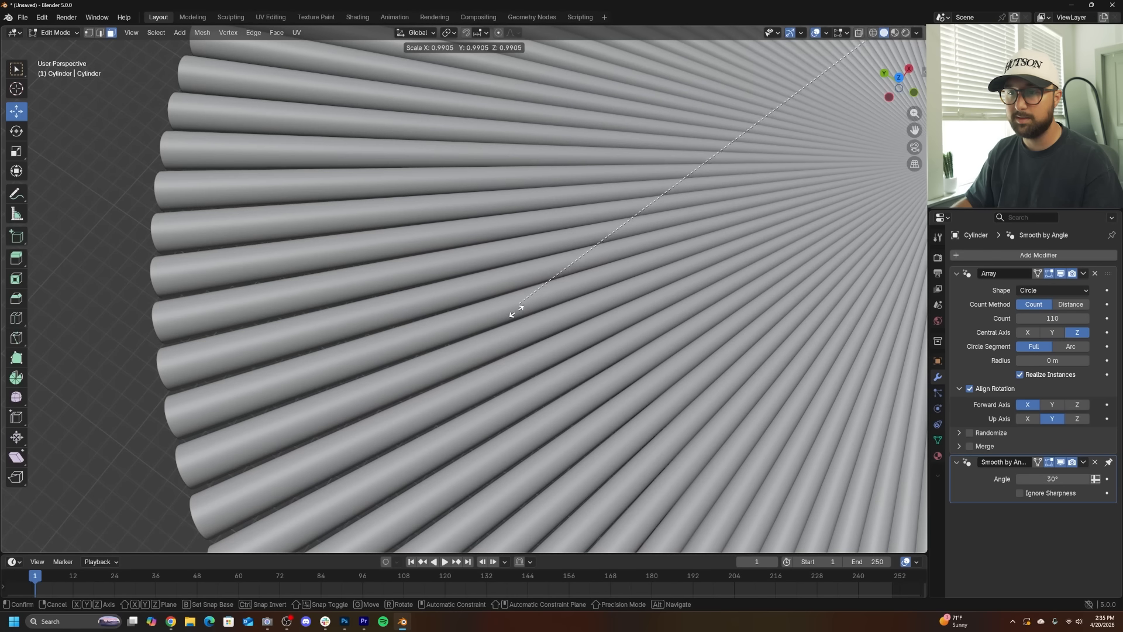
{"action": "scroll", "coordinate": [626, 272], "scroll_direction": "down", "scroll_amount": 4}
{"action": "middle_click_drag", "start_coordinate": [787, 135], "coordinate": [611, 324], "text": "shift"}
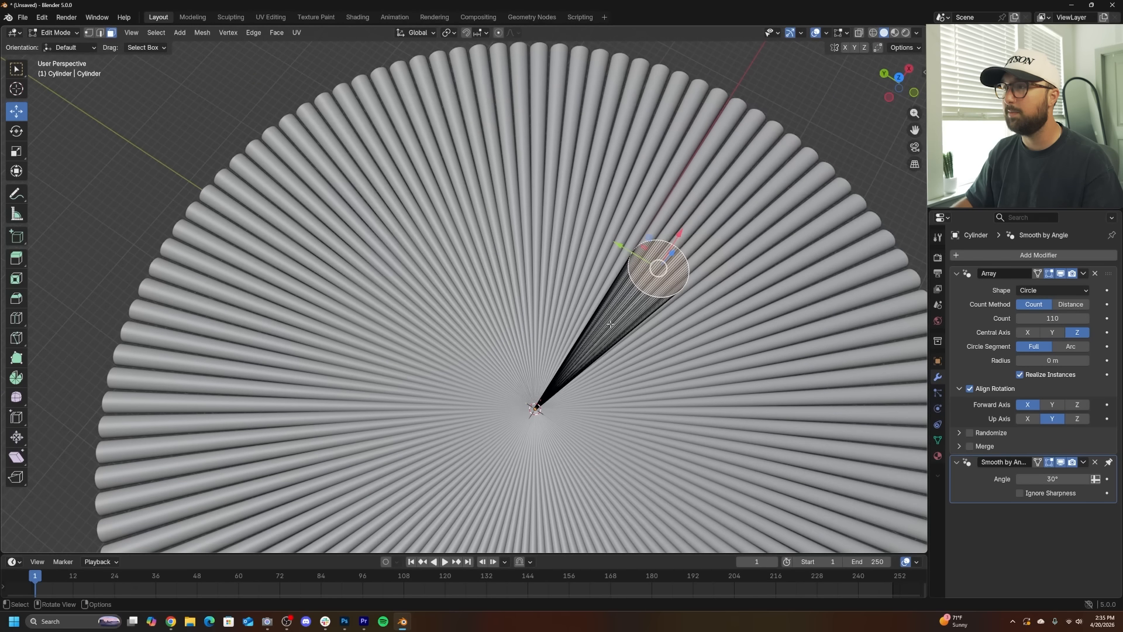
{"action": "middle_click_drag", "start_coordinate": [297, 474], "coordinate": [404, 371], "text": "shift"}
{"action": "scroll", "coordinate": [404, 371], "scroll_direction": "up", "scroll_amount": 7}
{"action": "key", "text": "KP_0"}
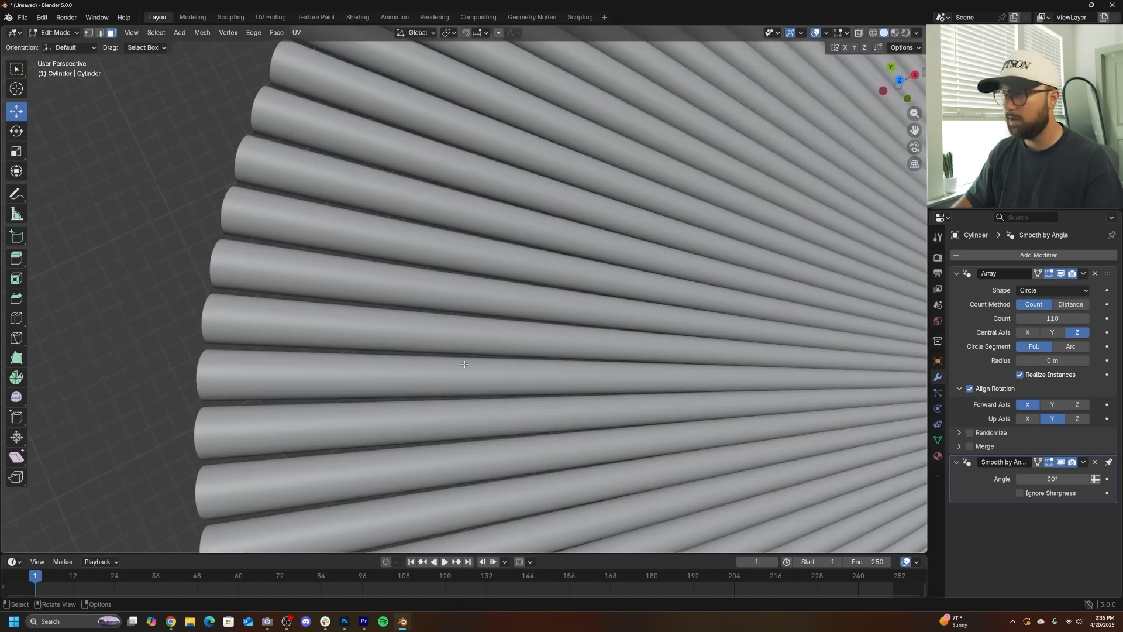
{"action": "scroll", "coordinate": [482, 152], "scroll_direction": "up", "scroll_amount": 5}
{"action": "key", "text": "s"}
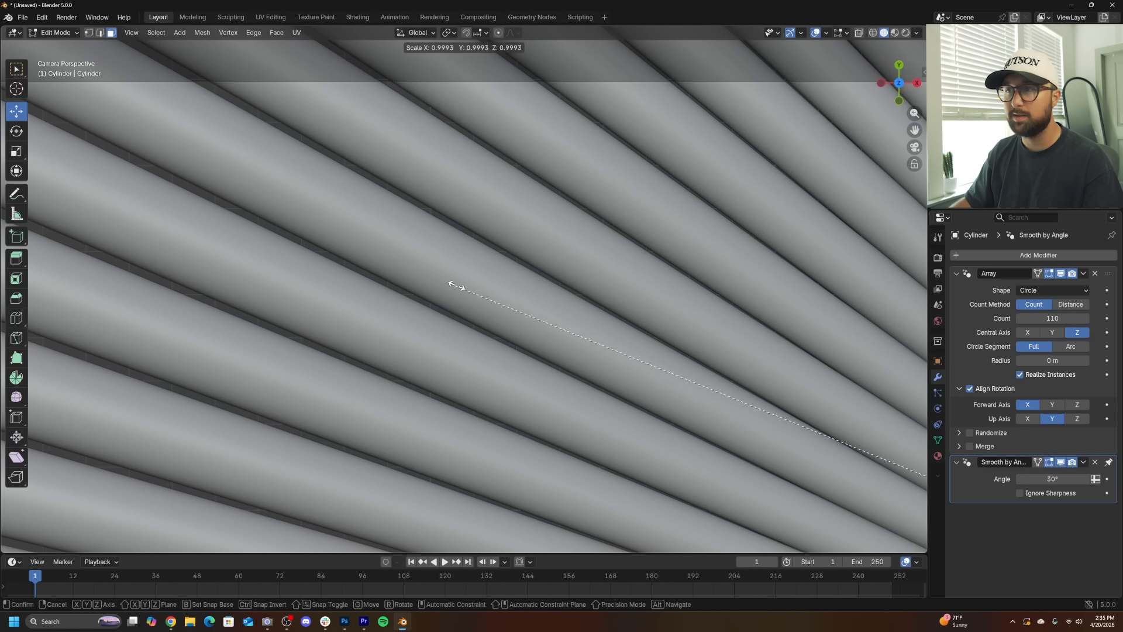
{"action": "left_click", "coordinate": [193, 182]}
{"action": "scroll", "coordinate": [451, 319], "scroll_direction": "down", "scroll_amount": 4}
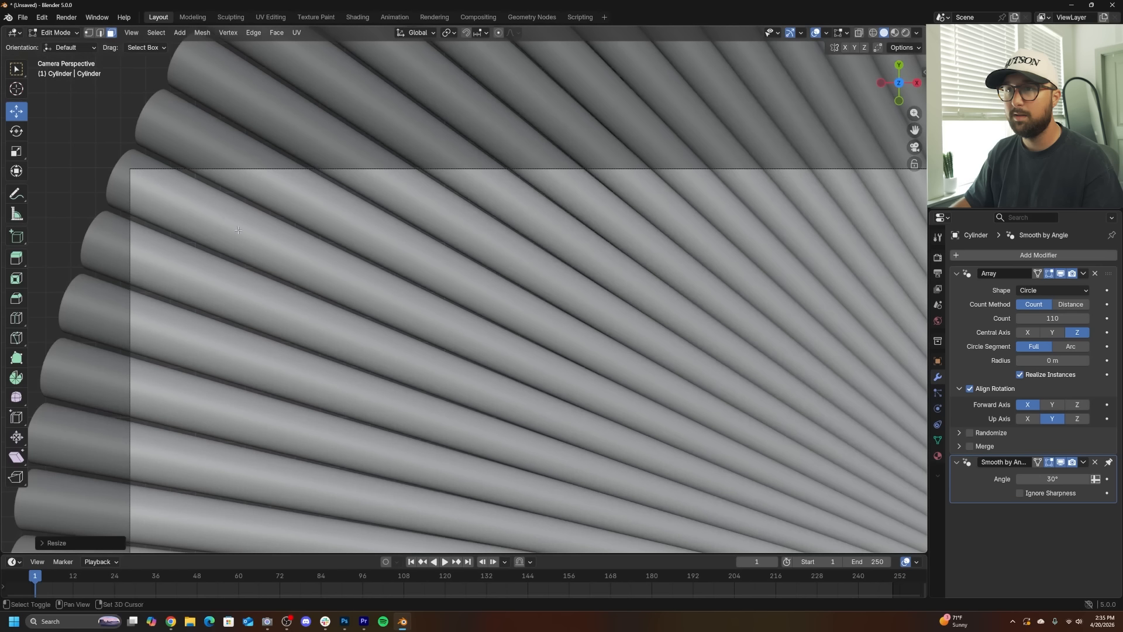
{"action": "key", "text": "s"}
{"action": "left_click", "coordinate": [221, 268]}
{"action": "key", "text": "Tab"}
{"action": "scroll", "coordinate": [570, 399], "scroll_direction": "down", "scroll_amount": 3}
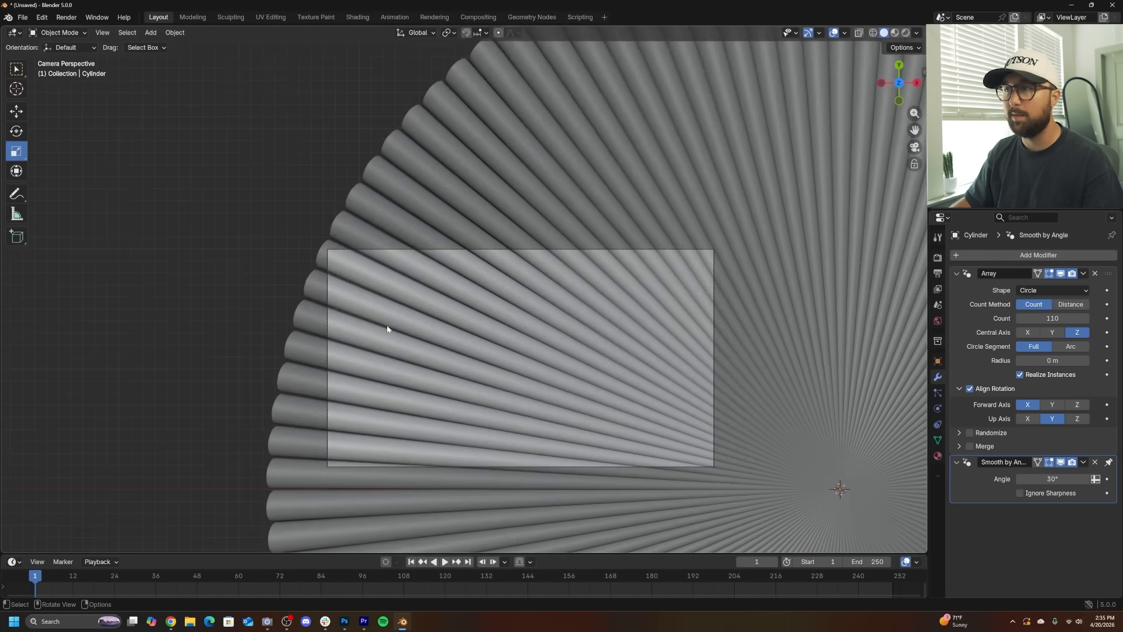
- Set the Array modifier count to 107
{"action": "middle_click_drag", "start_coordinate": [570, 399], "coordinate": [503, 301], "text": "shift"}
{"action": "scroll", "coordinate": [504, 300], "scroll_direction": "up", "scroll_amount": 3}
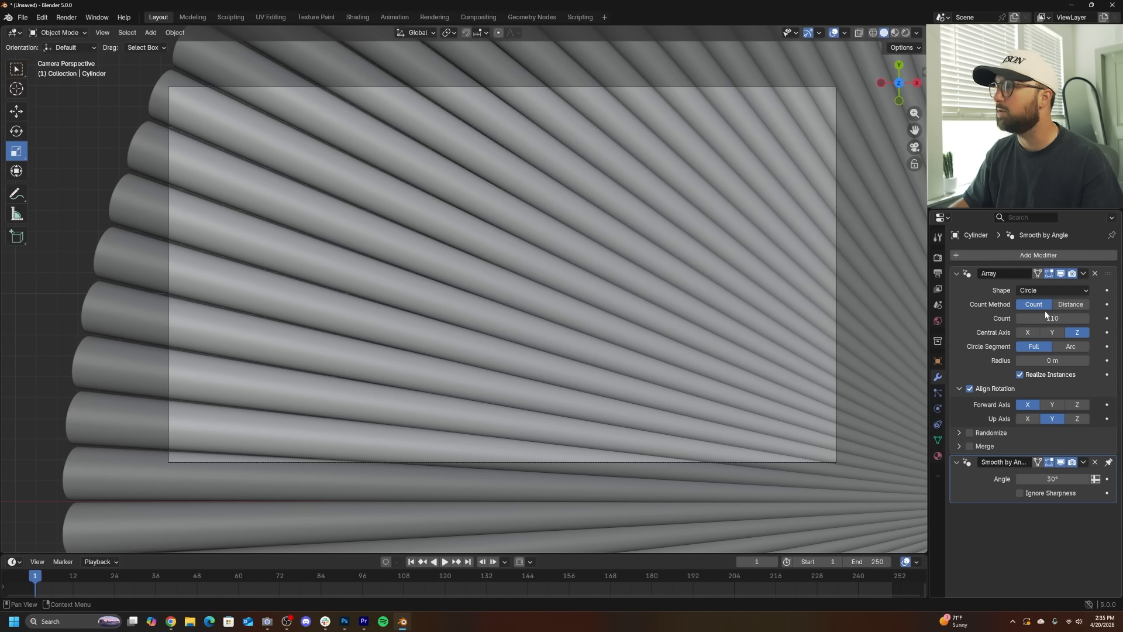
{"action": "left_click", "coordinate": [1020, 319]}
{"action": "left_click", "coordinate": [1020, 319]}
{"action": "left_click", "coordinate": [1020, 319]}
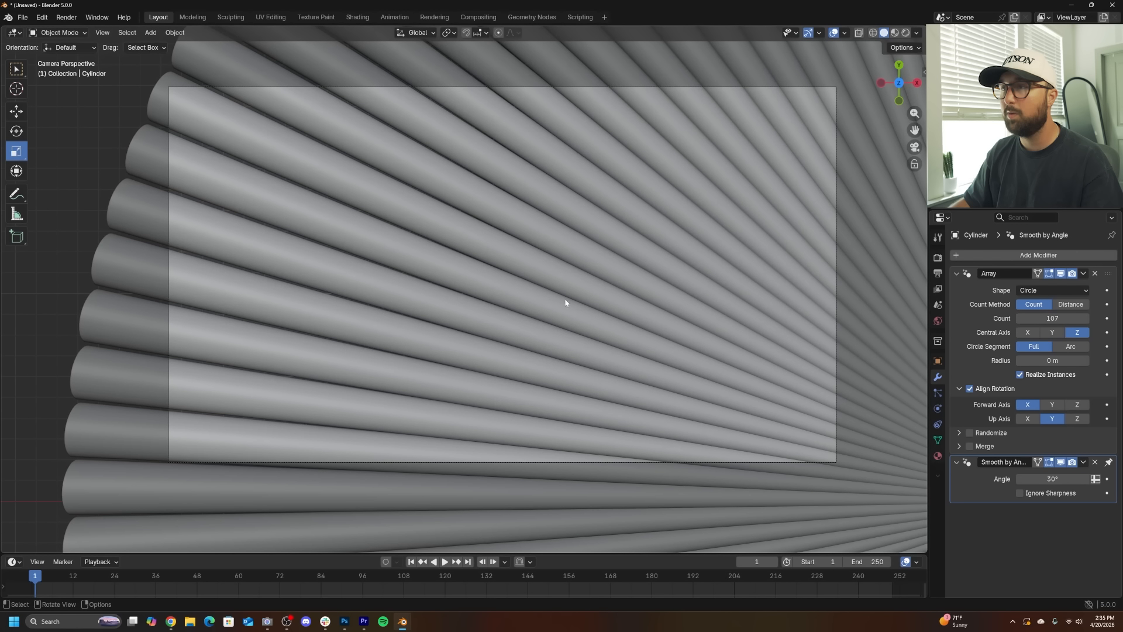
{"action": "scroll", "coordinate": [580, 301], "scroll_direction": "down", "scroll_amount": 1}
{"action": "scroll", "coordinate": [580, 300], "scroll_direction": "up", "scroll_amount": 2}
{"action": "scroll", "coordinate": [580, 300], "scroll_direction": "down", "scroll_amount": 1}
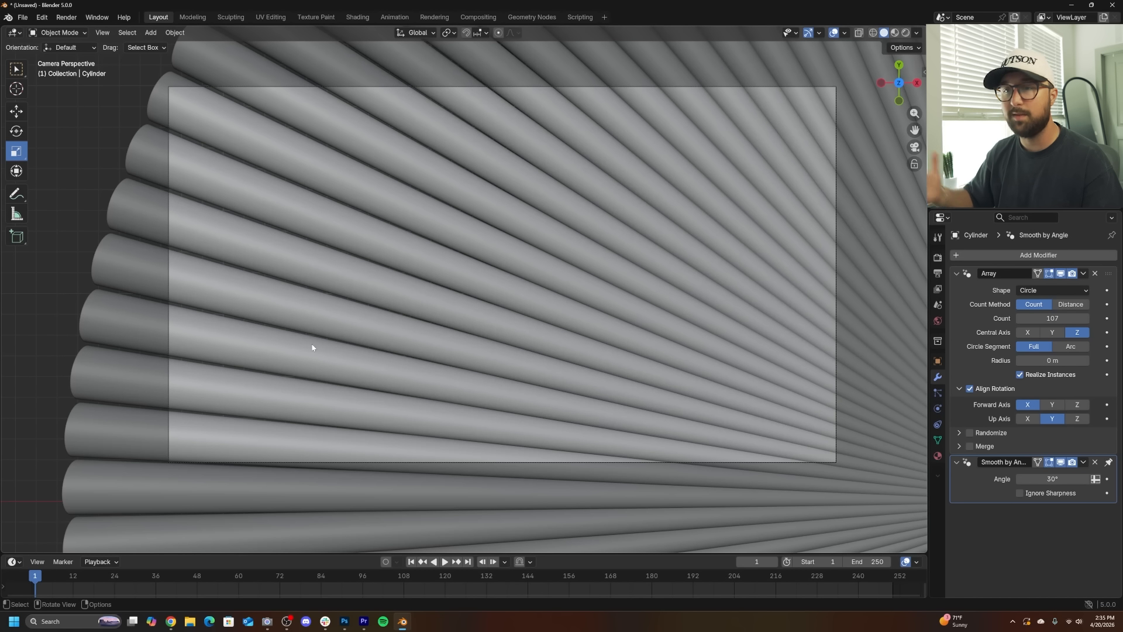
- Move the camera to about X -25.3 m, Y 11.7 m
{"action": "left_click", "coordinate": [834, 194]}
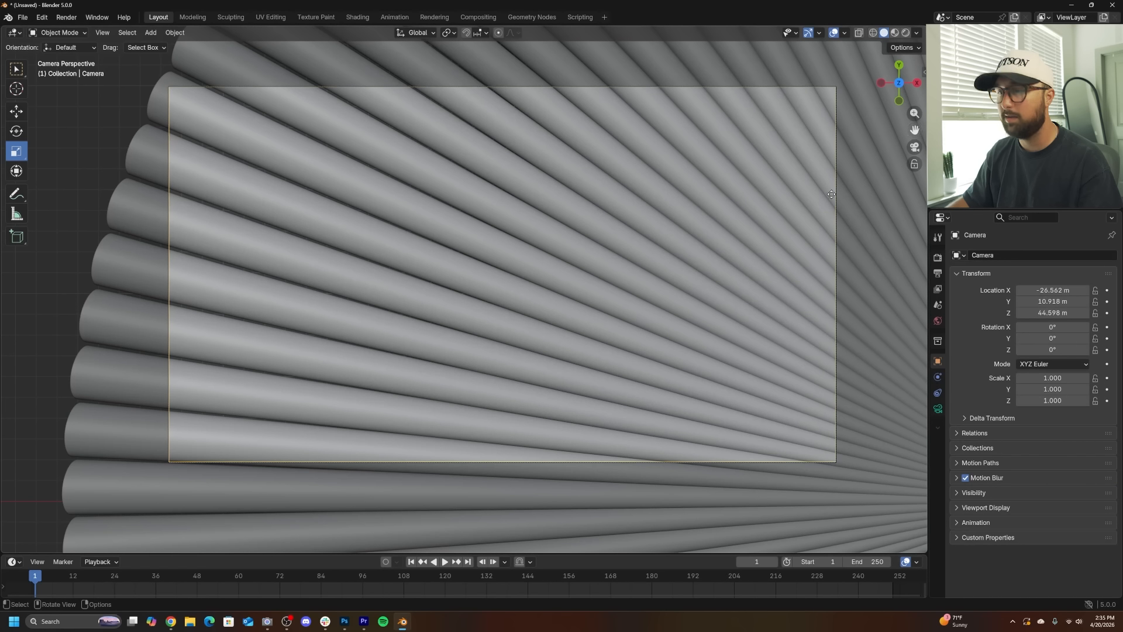
{"action": "key", "text": "g"}
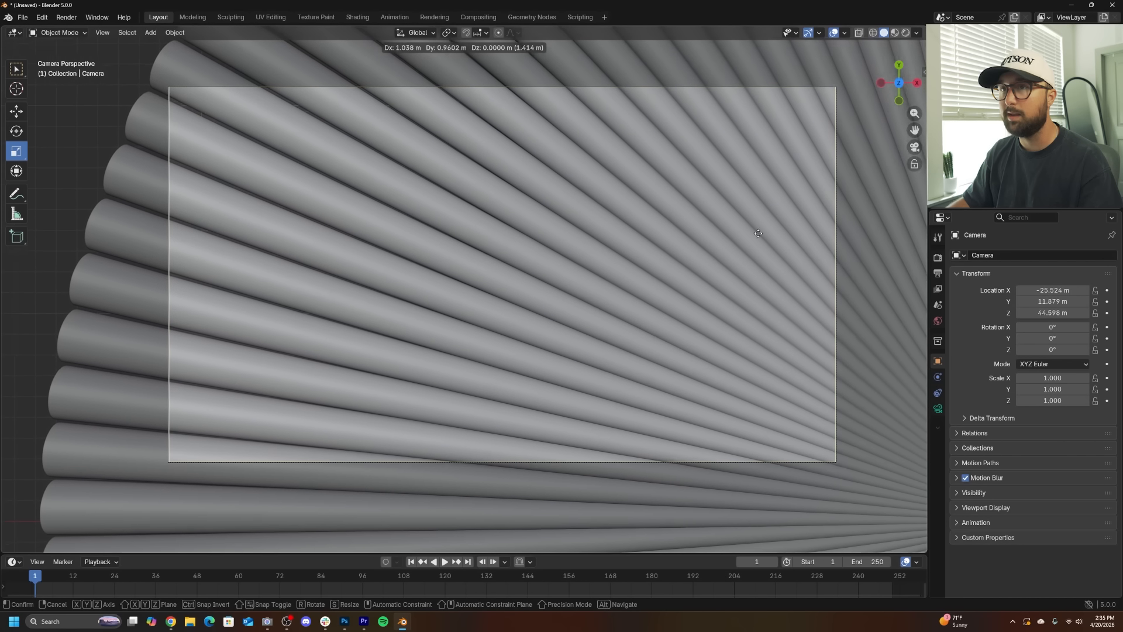
{"action": "left_click", "coordinate": [538, 314]}
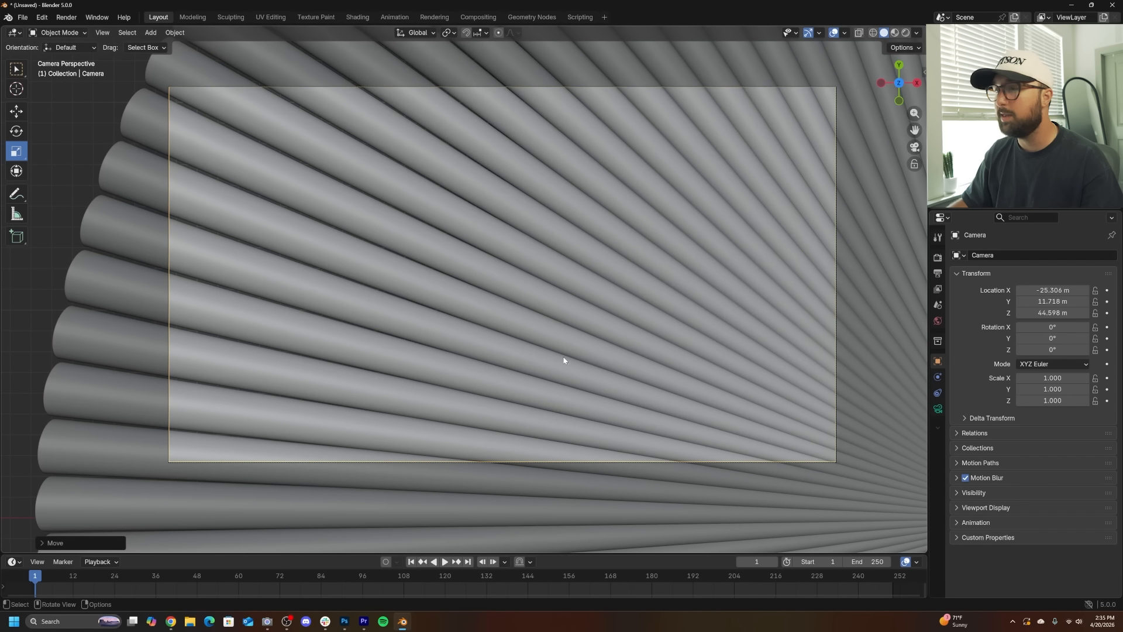
{"action": "middle_click_drag", "start_coordinate": [562, 364], "coordinate": [688, 307]}
{"action": "scroll", "coordinate": [591, 297], "scroll_direction": "down", "scroll_amount": 5}
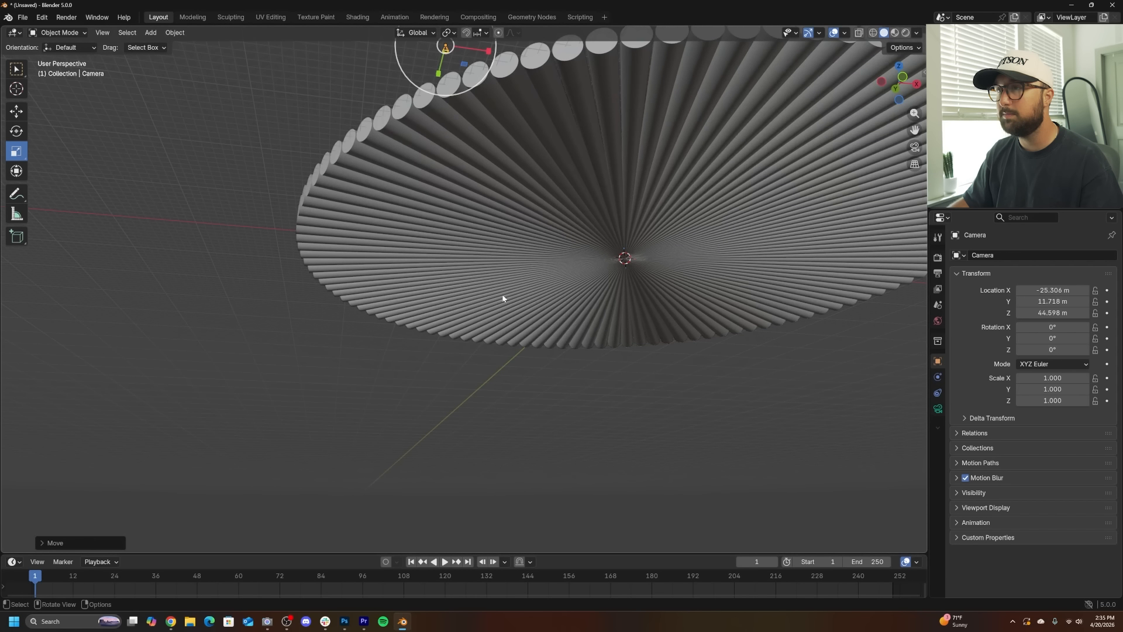
- Add a mesh plane at the center of the array
{"action": "middle_click_drag", "start_coordinate": [503, 295], "coordinate": [686, 294]}
{"action": "key", "text": "shift+a"}
{"action": "mouse_move", "coordinate": [447, 146]}
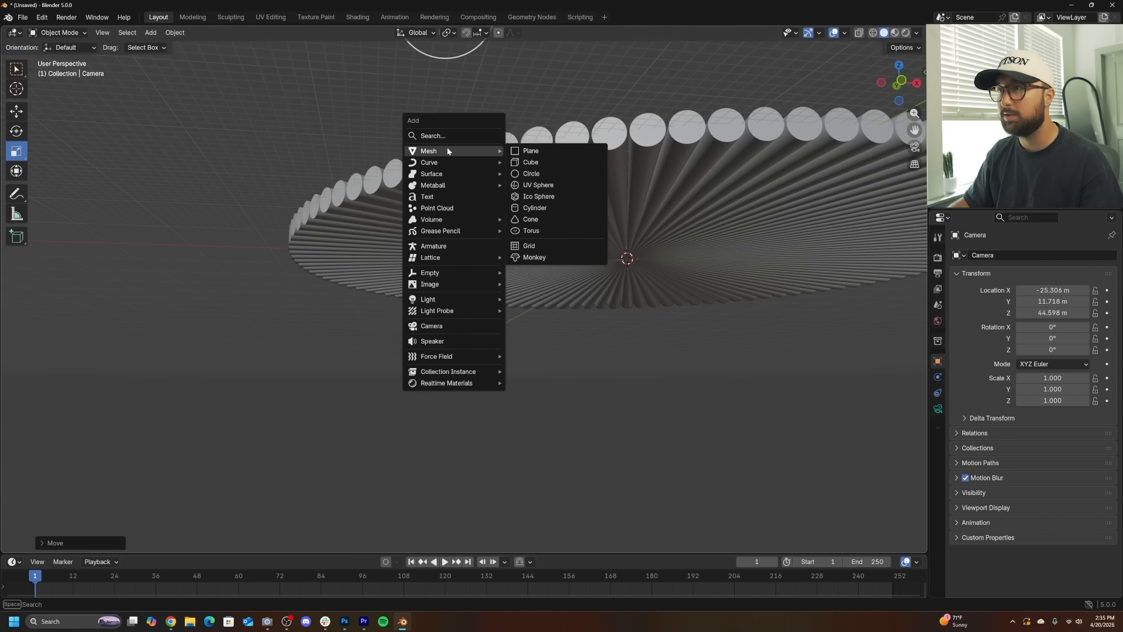
{"action": "left_click", "coordinate": [543, 147]}
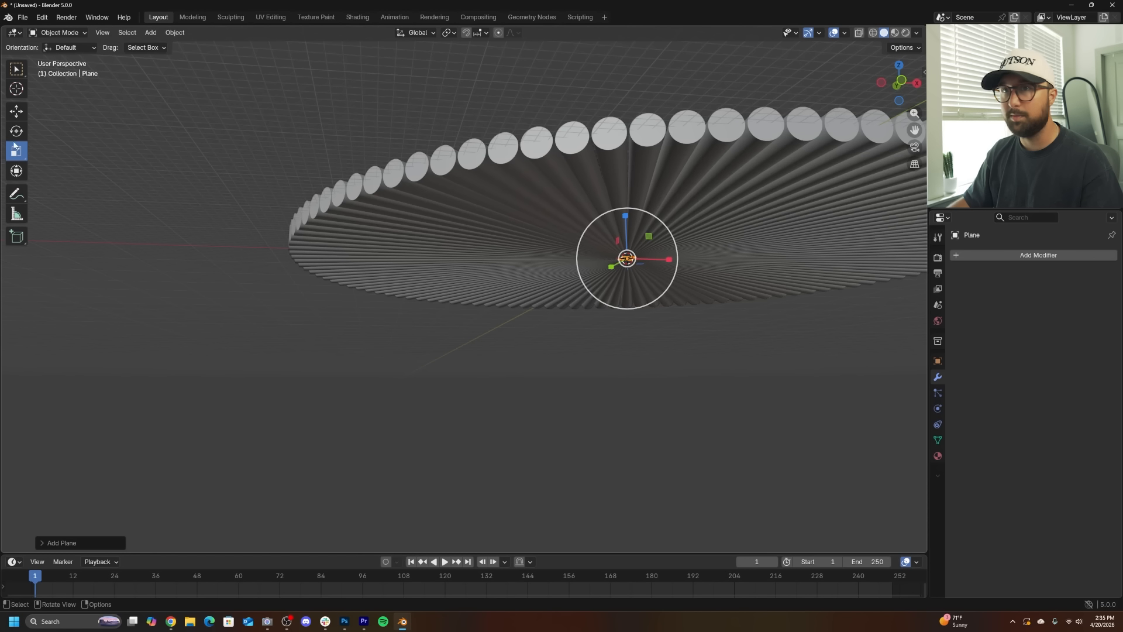
- Move the plane down below the cylinder array with the Move tool
{"action": "left_click", "coordinate": [18, 114]}
{"action": "left_click_drag", "start_coordinate": [626, 220], "coordinate": [629, 243]}
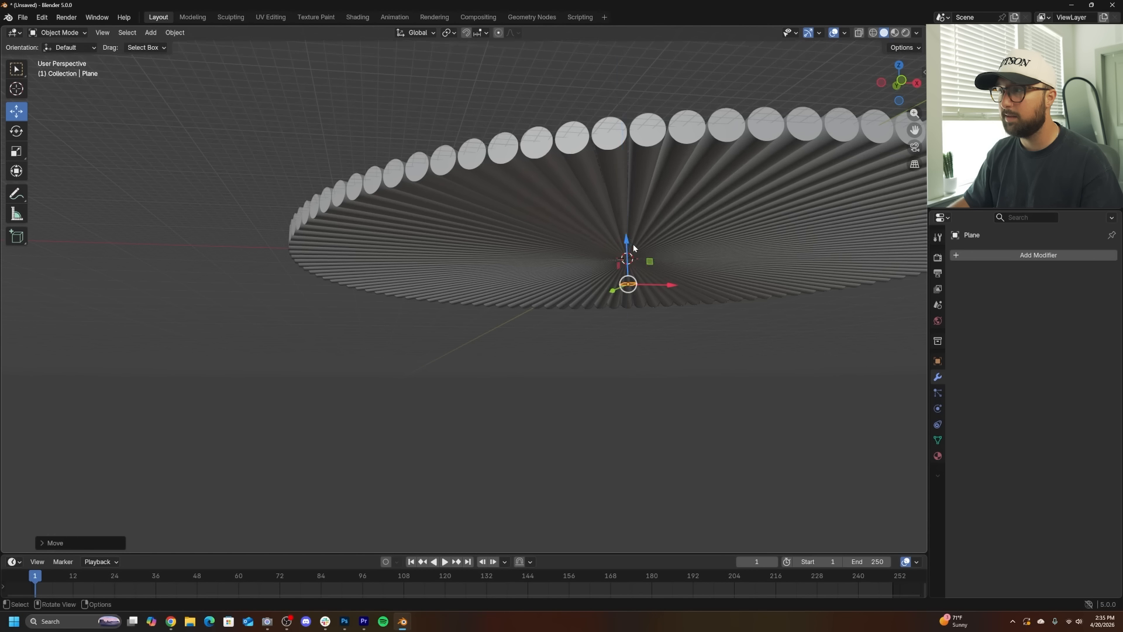
{"action": "middle_click_drag", "start_coordinate": [630, 242], "coordinate": [670, 306]}
{"action": "left_click_drag", "start_coordinate": [668, 305], "coordinate": [454, 361]}
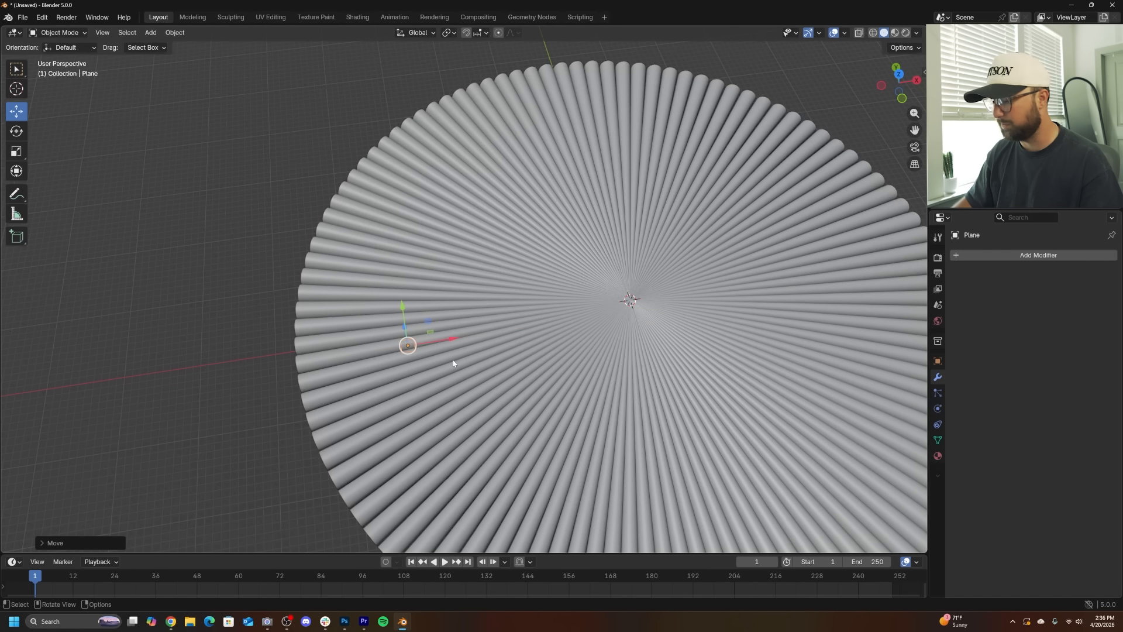
- Move the plane toward the centre of the camera frame while checking it through the camera view
{"action": "key", "text": "KP_0"}
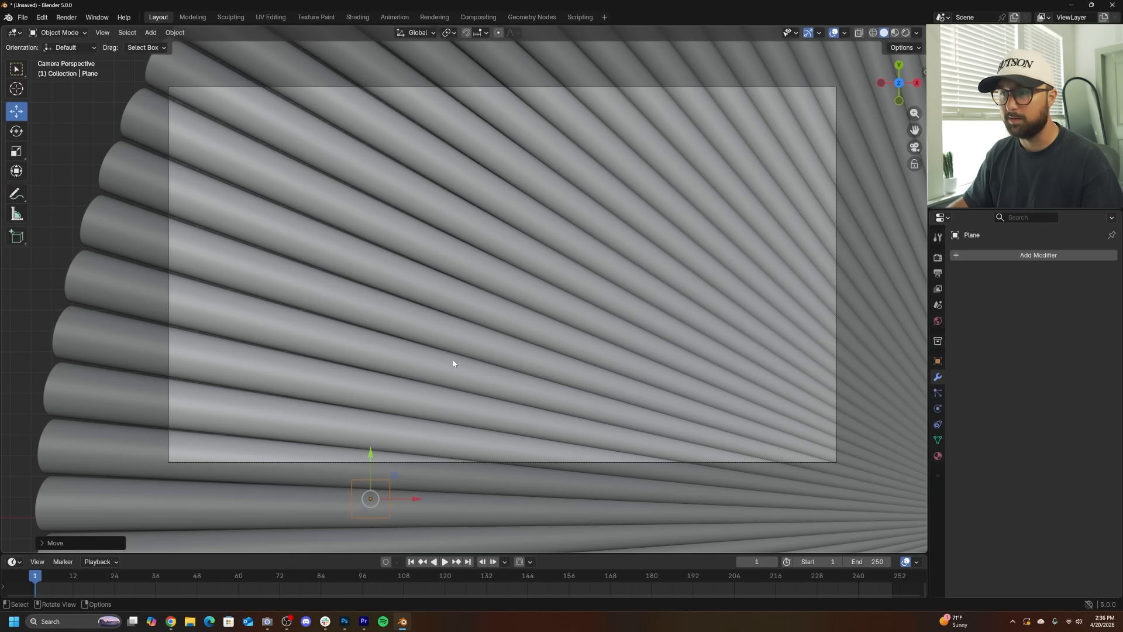
{"action": "middle_click_drag", "start_coordinate": [388, 464], "coordinate": [597, 333]}
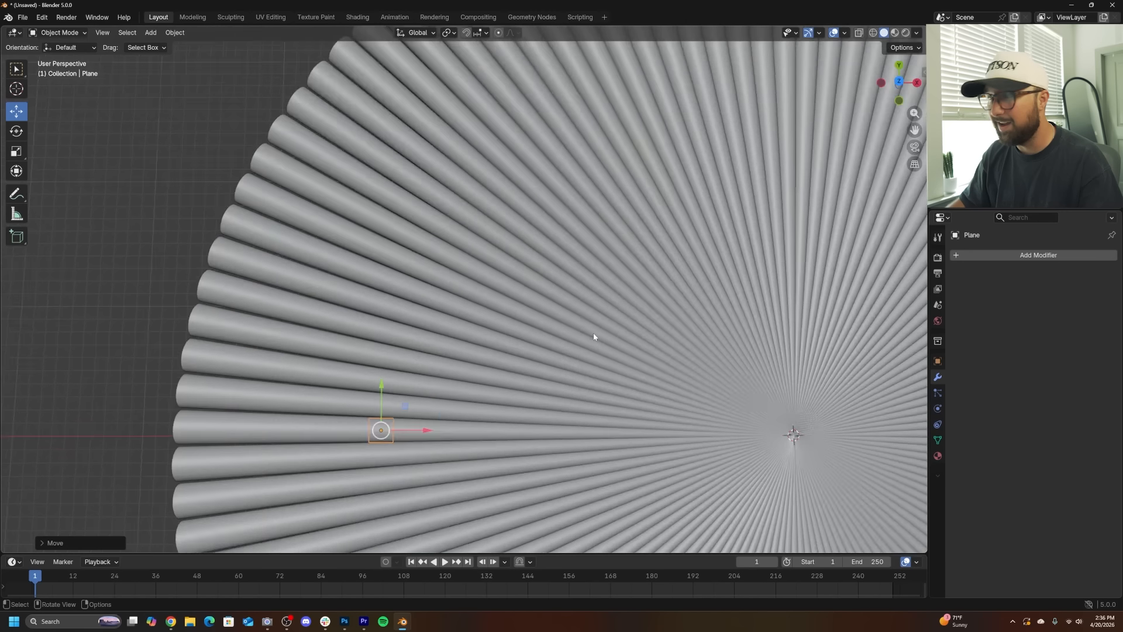
{"action": "key", "text": "KP_0"}
{"action": "left_click_drag", "start_coordinate": [370, 445], "coordinate": [381, 221]}
{"action": "left_click_drag", "start_coordinate": [416, 270], "coordinate": [522, 286]}
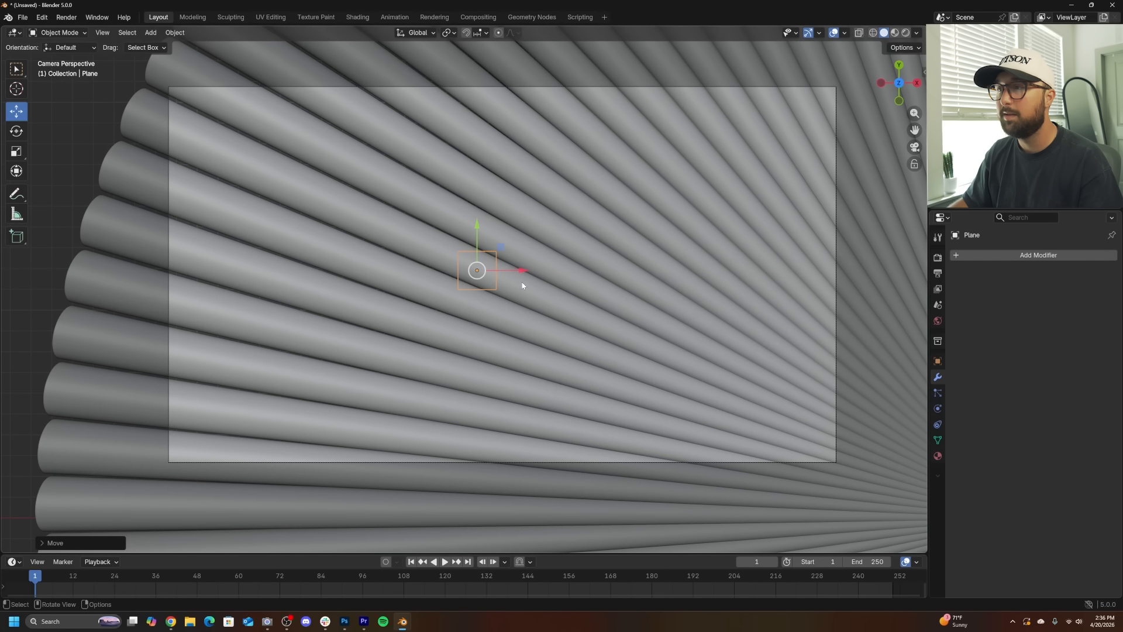
- Scale and reposition the plane to fill the camera frame and apply its transforms
{"action": "key", "text": "s"}
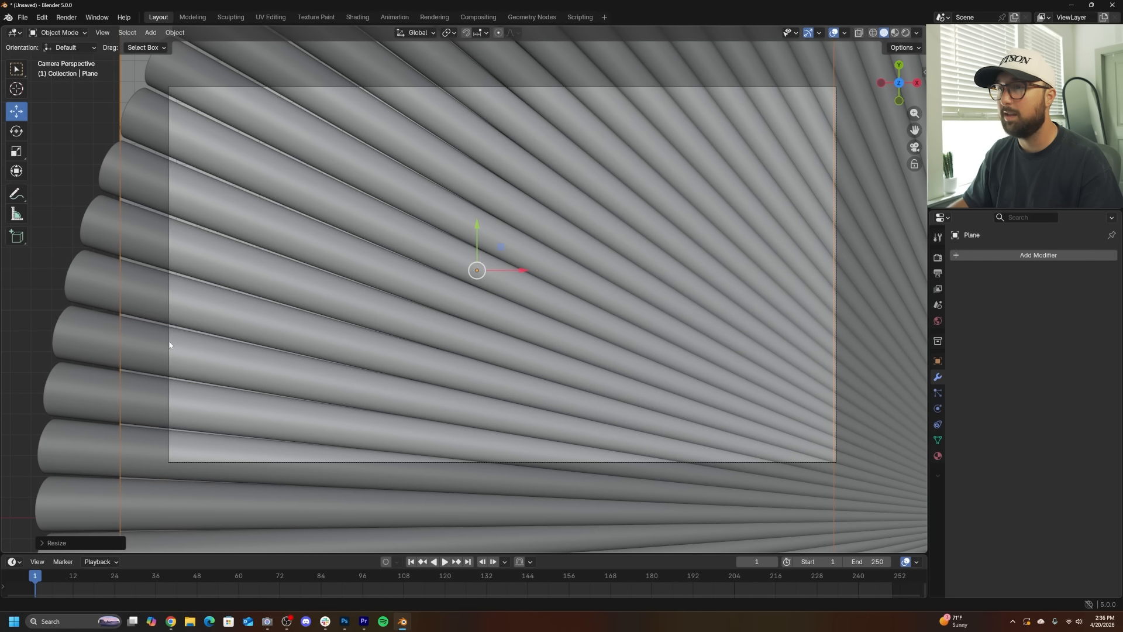
{"action": "left_click", "coordinate": [792, 323]}
{"action": "key", "text": "g"}
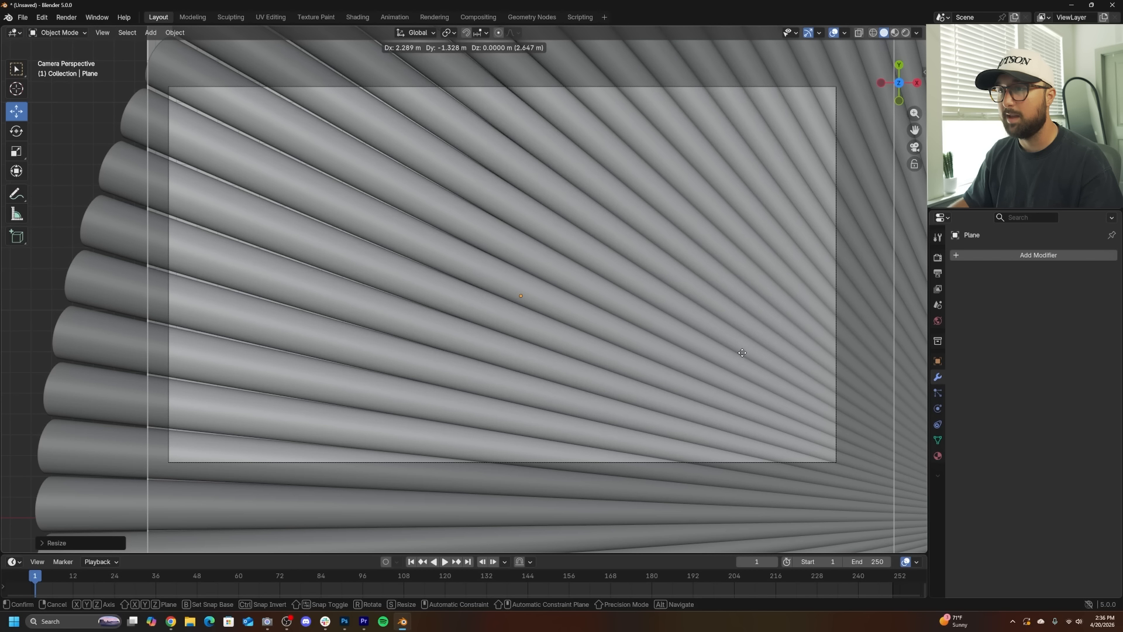
{"action": "left_click", "coordinate": [742, 353]}
{"action": "key", "text": "ctrl+a"}
{"action": "left_click", "coordinate": [546, 363]}
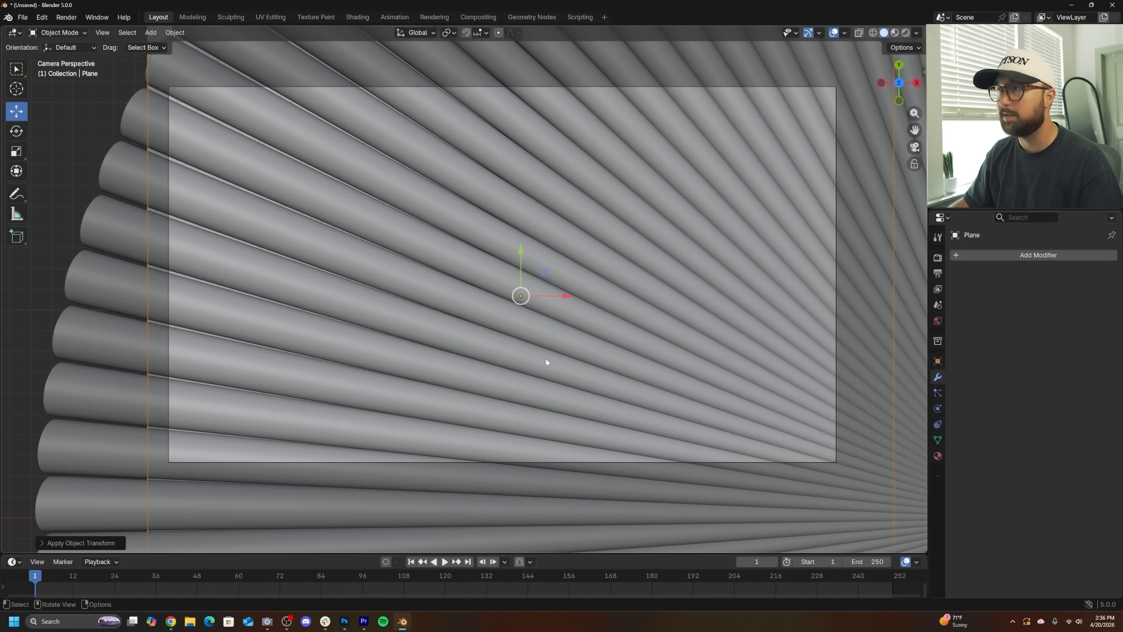
- Select the cylinder array, check the Cycles render engine, and switch to the Shading workspace in rendered camera view
{"action": "left_click", "coordinate": [734, 233]}
{"action": "left_click", "coordinate": [938, 257]}
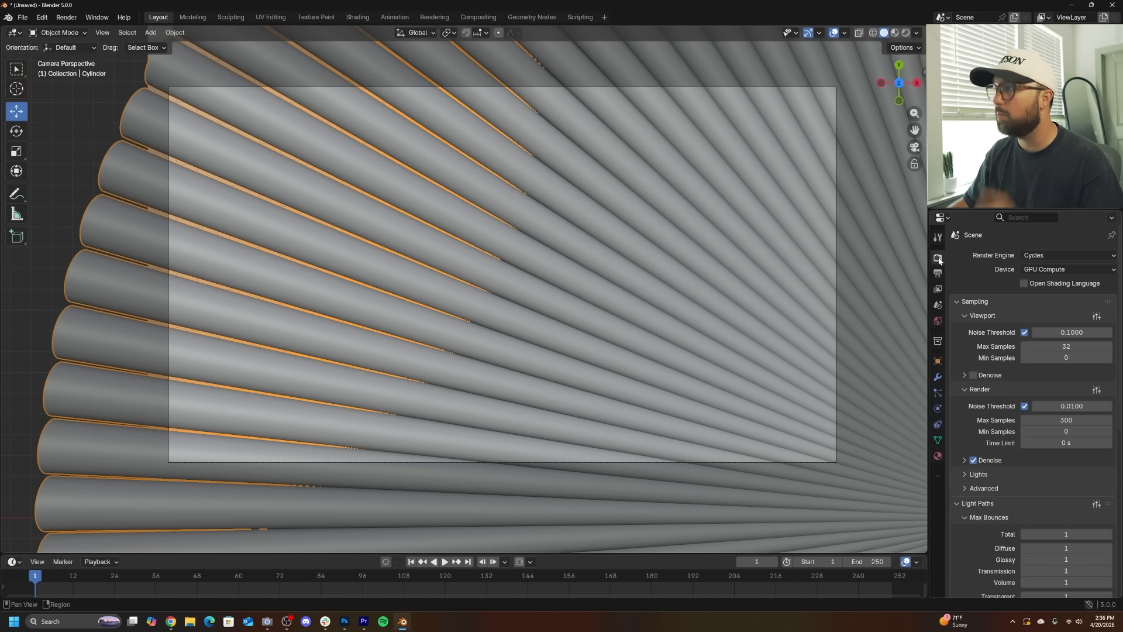
{"action": "left_click", "coordinate": [1073, 257]}
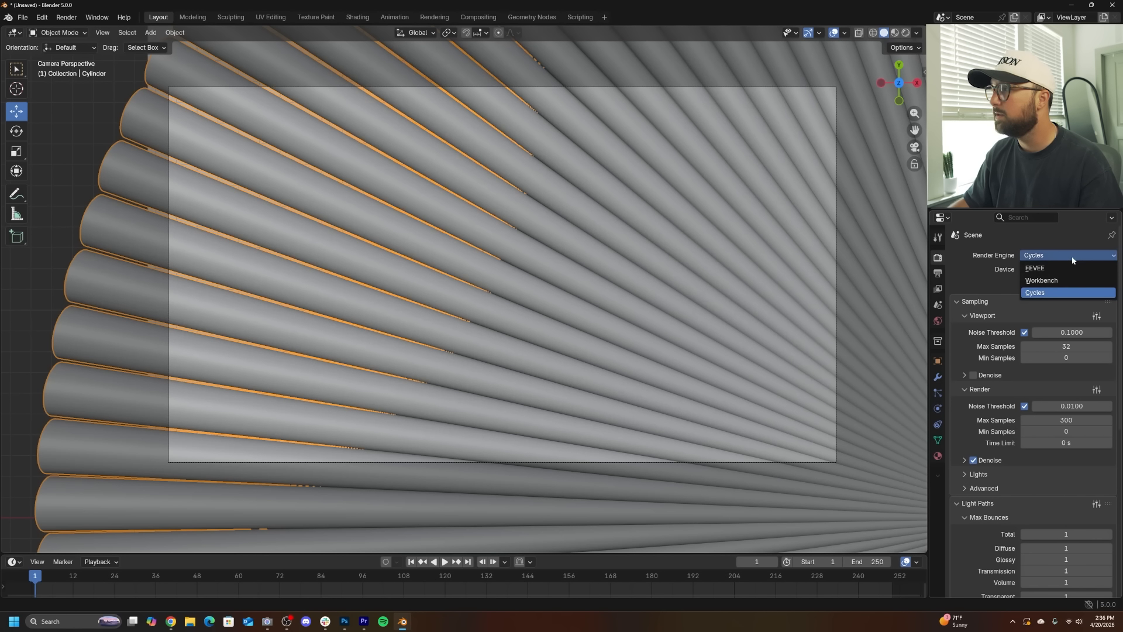
{"action": "left_click", "coordinate": [1072, 258]}
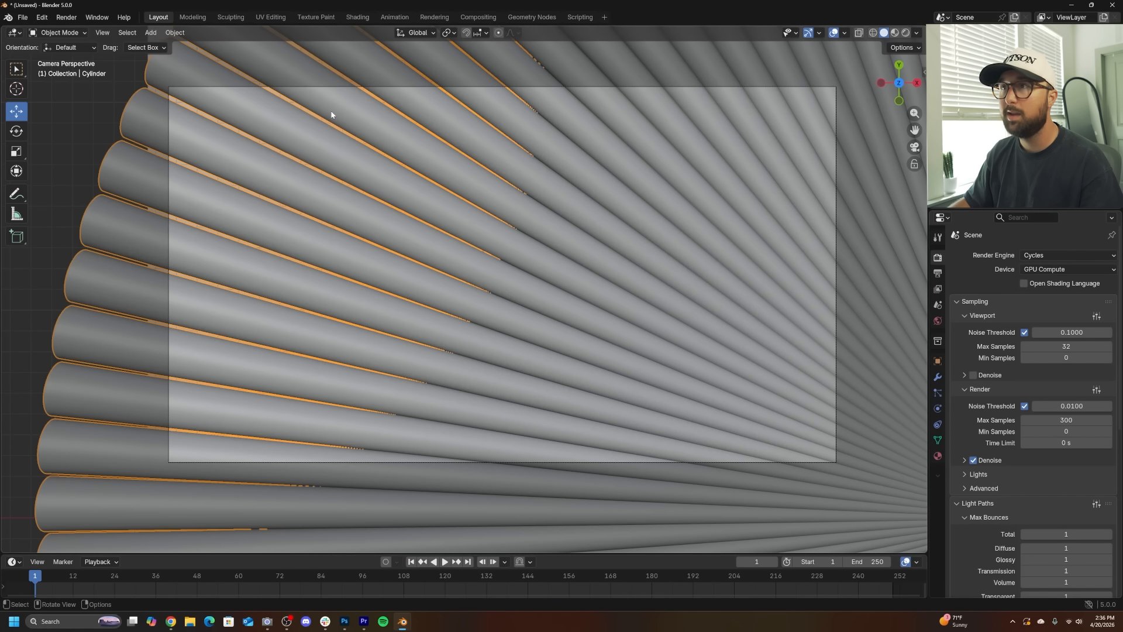
{"action": "left_click", "coordinate": [357, 17]}
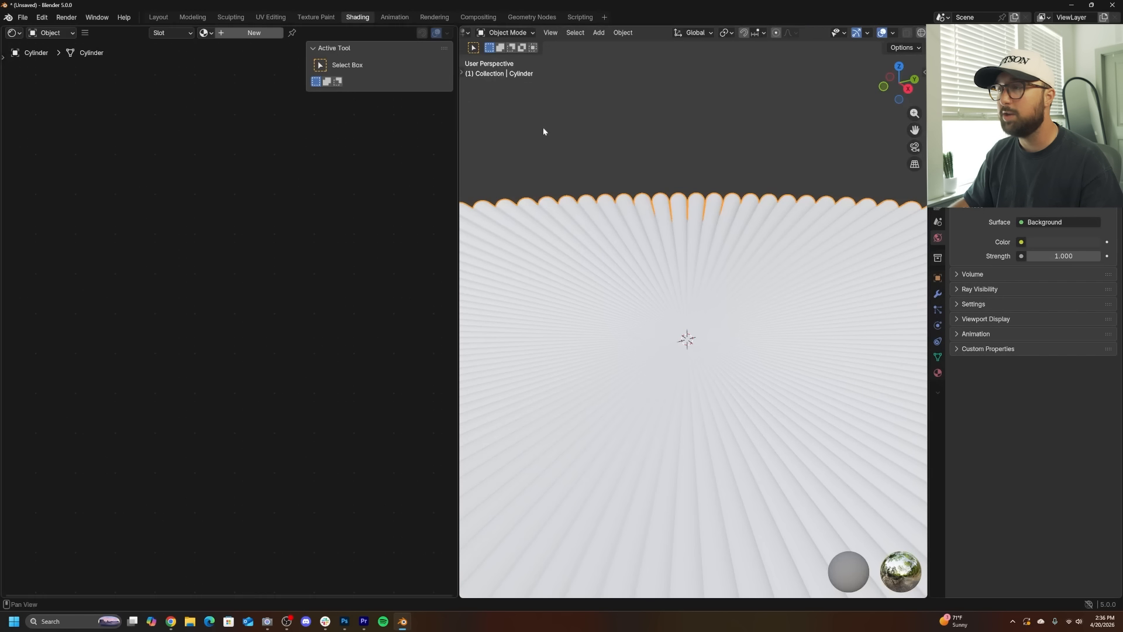
{"action": "key", "text": "KP_0"}
{"action": "left_click", "coordinate": [907, 33]}
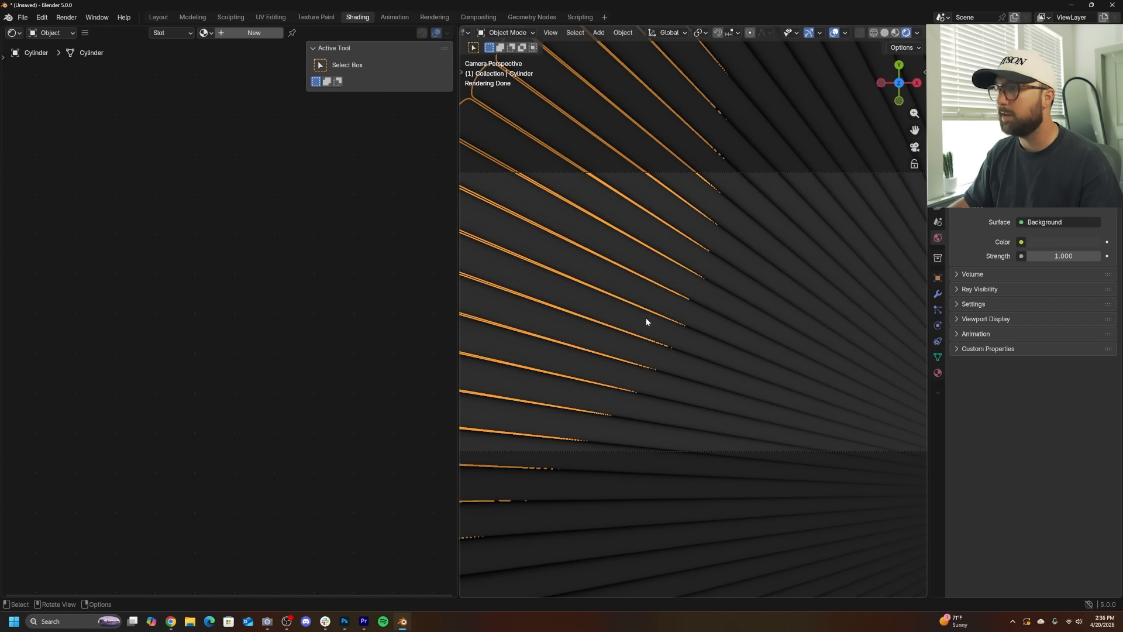
{"action": "scroll", "coordinate": [586, 233], "scroll_direction": "down", "scroll_amount": 2}
{"action": "scroll", "coordinate": [501, 276], "scroll_direction": "up", "scroll_amount": 1}
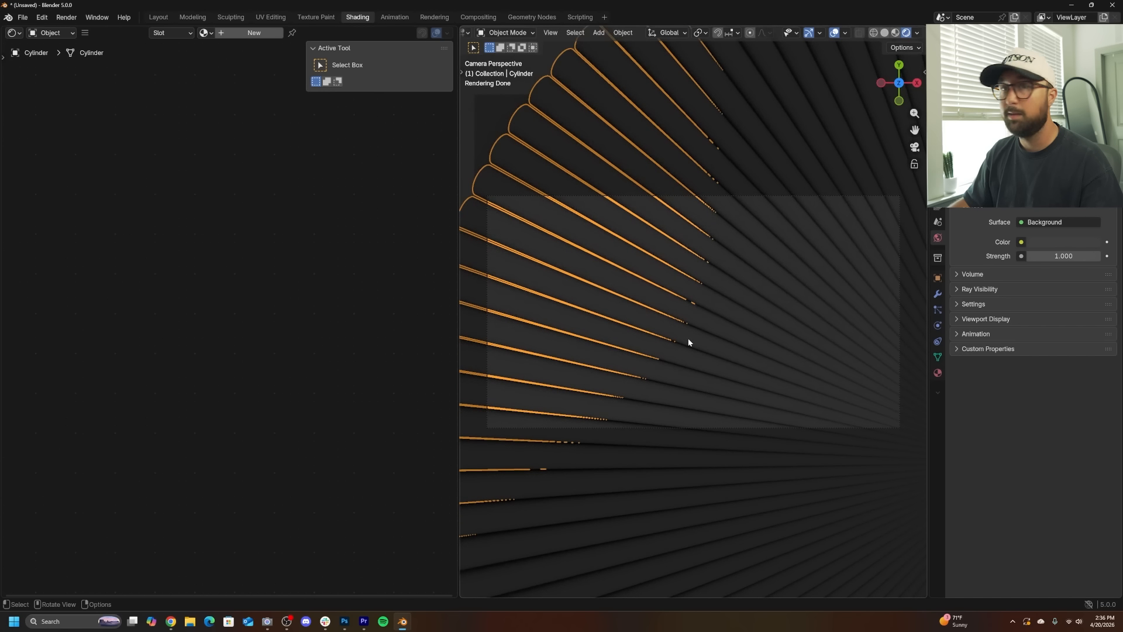
- Create a new material for the cylinders with Transmission weight 1.000 and Roughness 0.000
{"action": "left_click", "coordinate": [244, 33]}
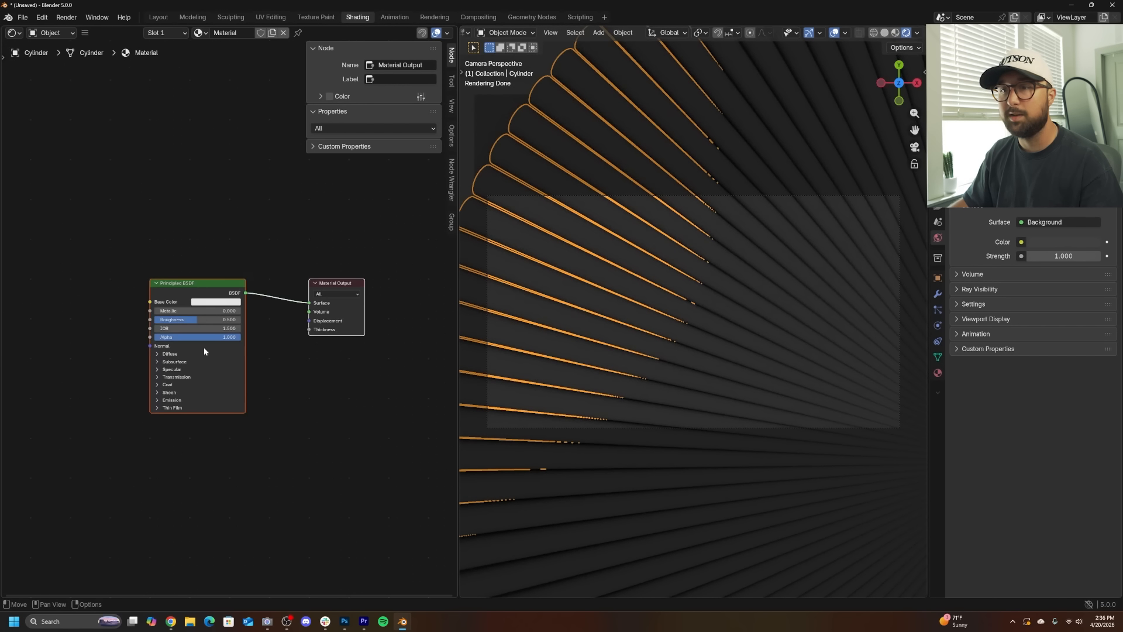
{"action": "left_click", "coordinate": [154, 412]}
{"action": "left_click_drag", "start_coordinate": [173, 429], "coordinate": [211, 428]}
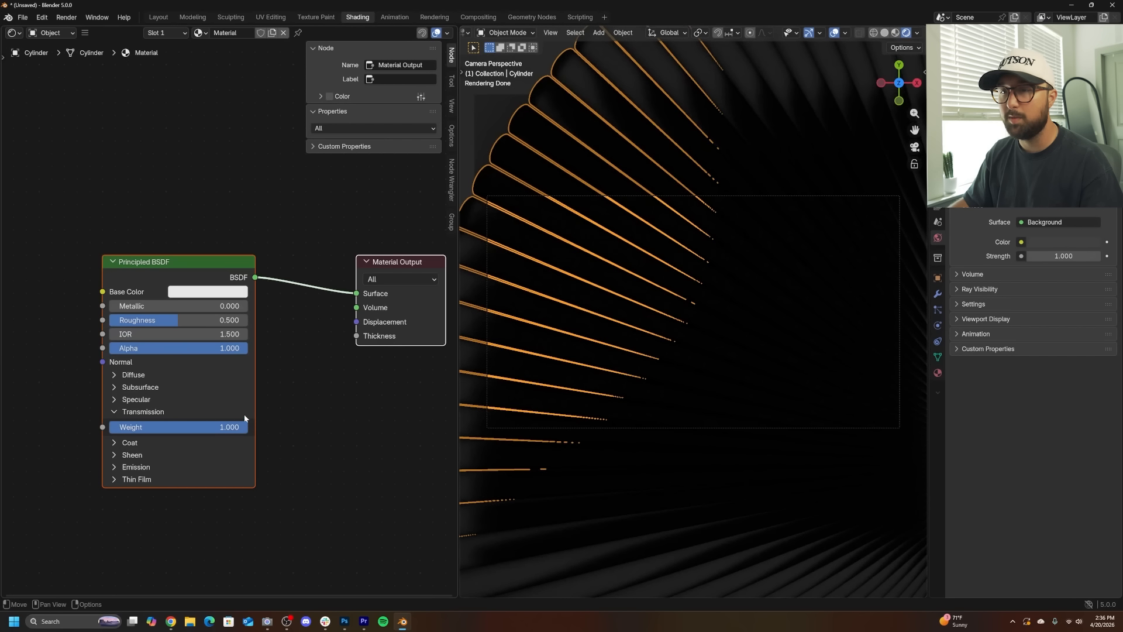
{"action": "left_click_drag", "start_coordinate": [181, 322], "coordinate": [105, 321]}
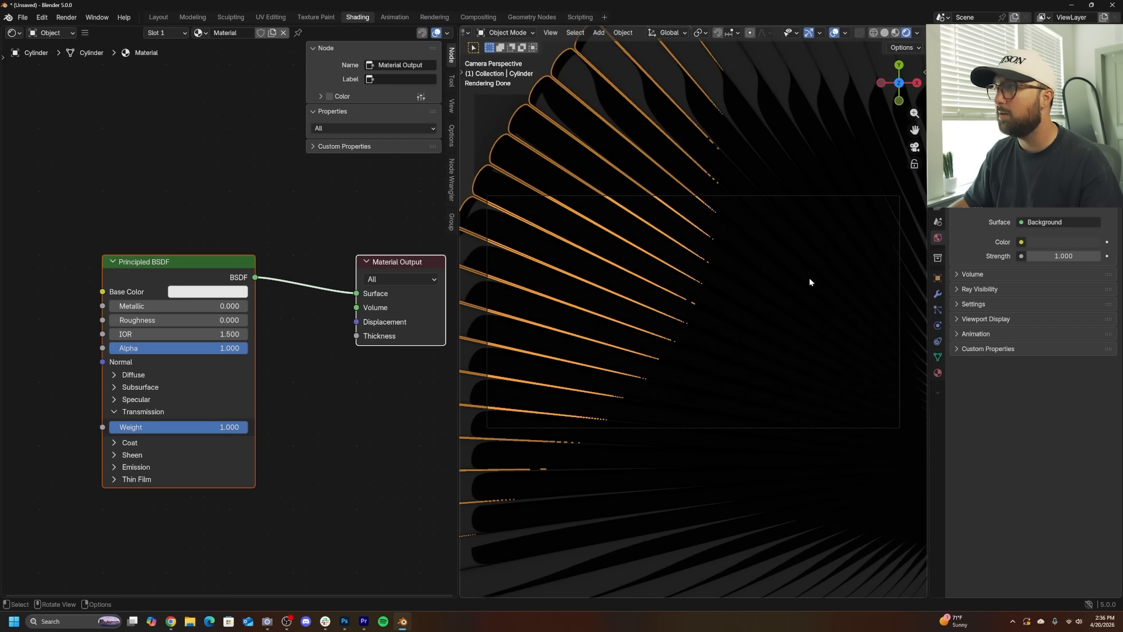
- Select the plane, add a new material, and delete its Principled BSDF node
{"action": "left_click", "coordinate": [501, 109]}
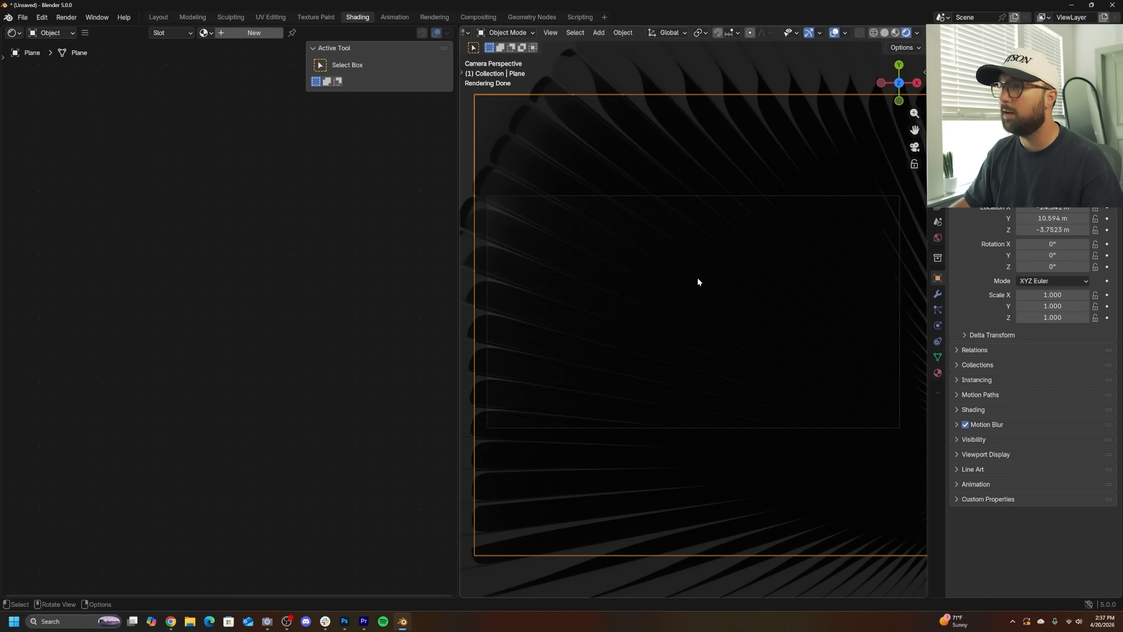
{"action": "left_click", "coordinate": [234, 33]}
{"action": "key", "text": "Caps_Lock"}
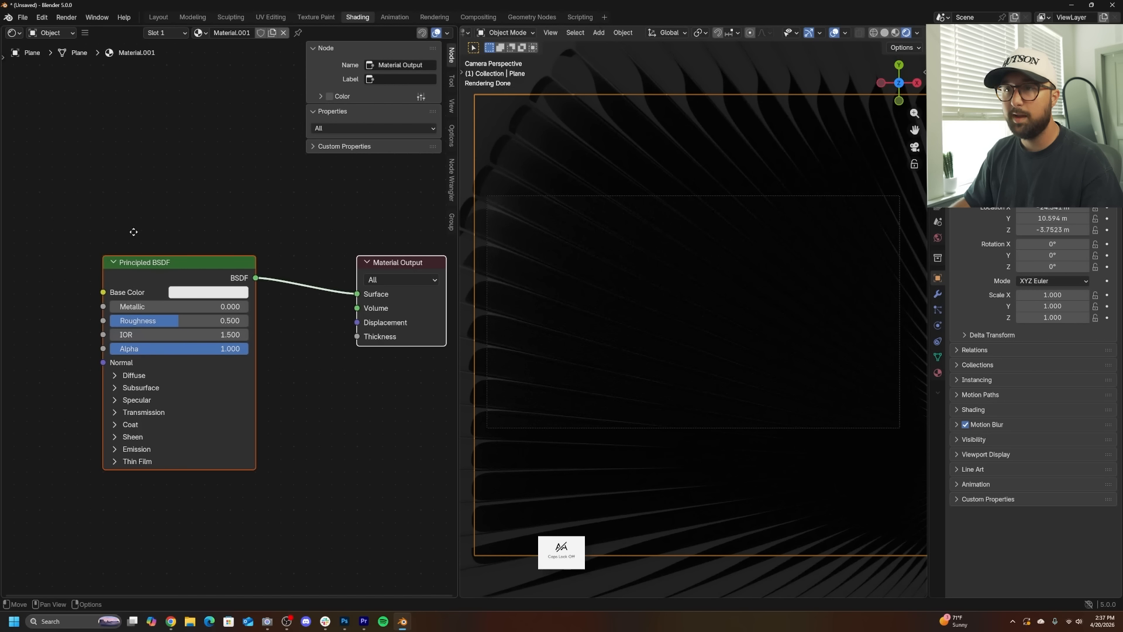
{"action": "left_click", "coordinate": [217, 263]}
{"action": "key", "text": "x"}
- Add an Emission node and connect it to the Material Output surface
{"action": "key", "text": "shift+a"}
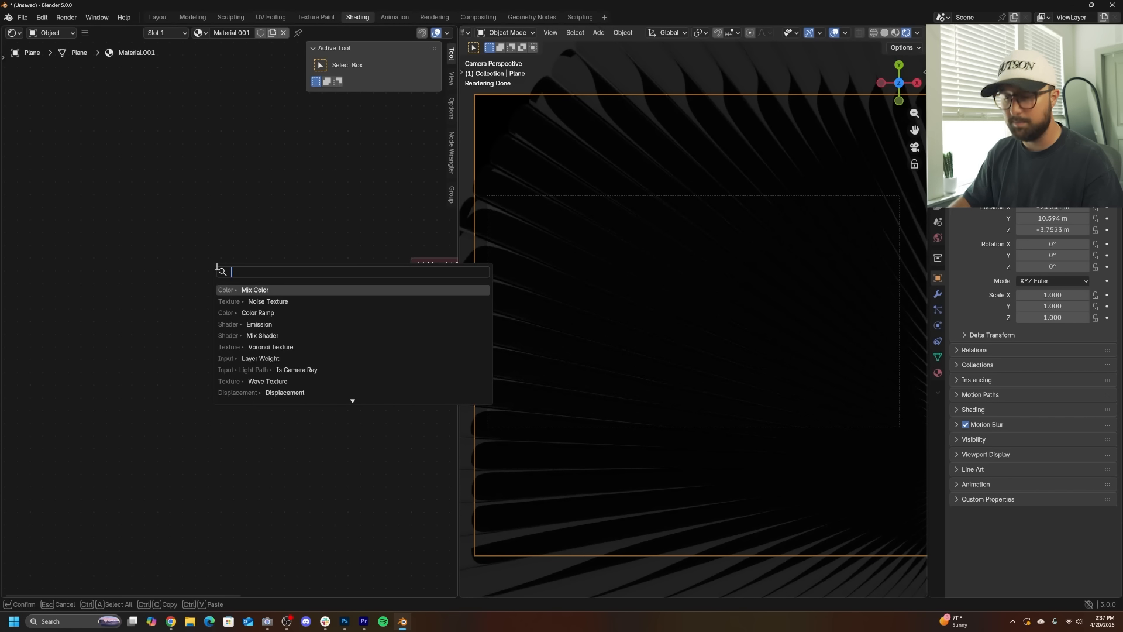
{"action": "type", "text": "em"}
{"action": "left_click", "coordinate": [237, 290]}
{"action": "left_click", "coordinate": [239, 337]}
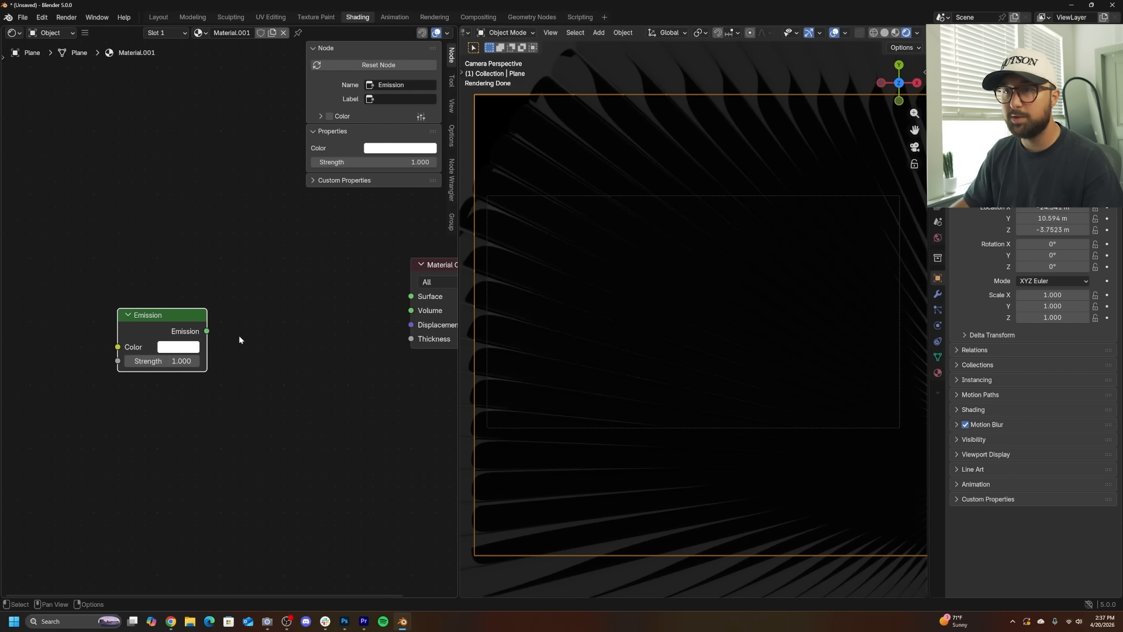
{"action": "left_click_drag", "start_coordinate": [207, 332], "coordinate": [412, 296]}
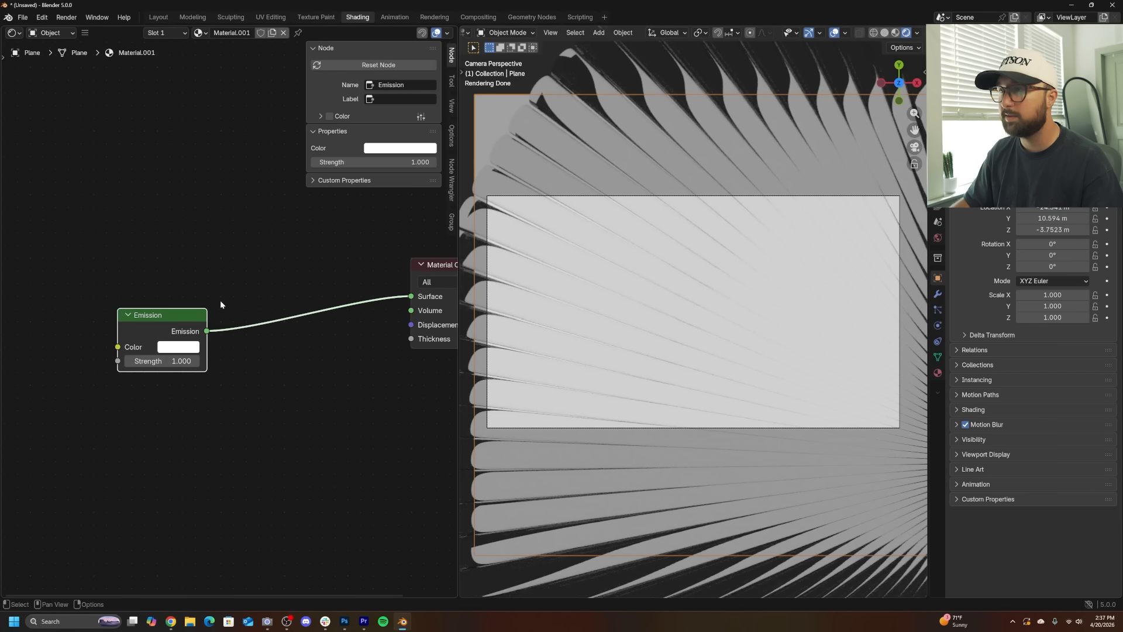
- Add a Wave Texture node to the plane's material
{"action": "middle_click_drag", "start_coordinate": [166, 300], "coordinate": [277, 305]}
{"action": "scroll", "coordinate": [640, 342], "scroll_direction": "up", "scroll_amount": 2}
{"action": "scroll", "coordinate": [639, 342], "scroll_direction": "down", "scroll_amount": 3}
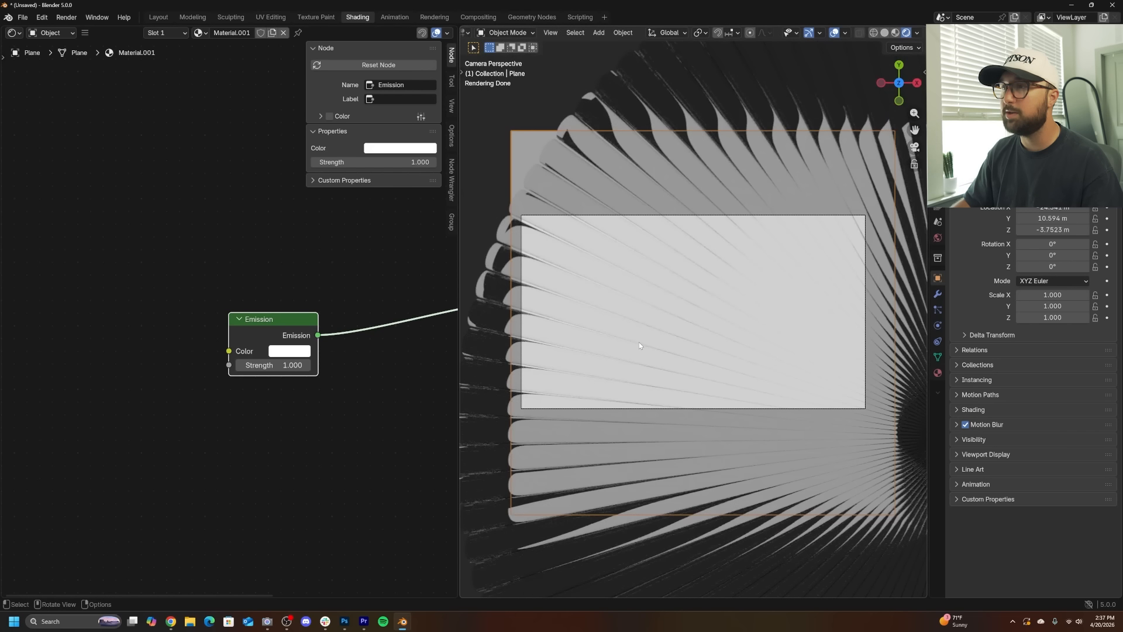
{"action": "key", "text": "shift+a"}
{"action": "type", "text": "wa"}
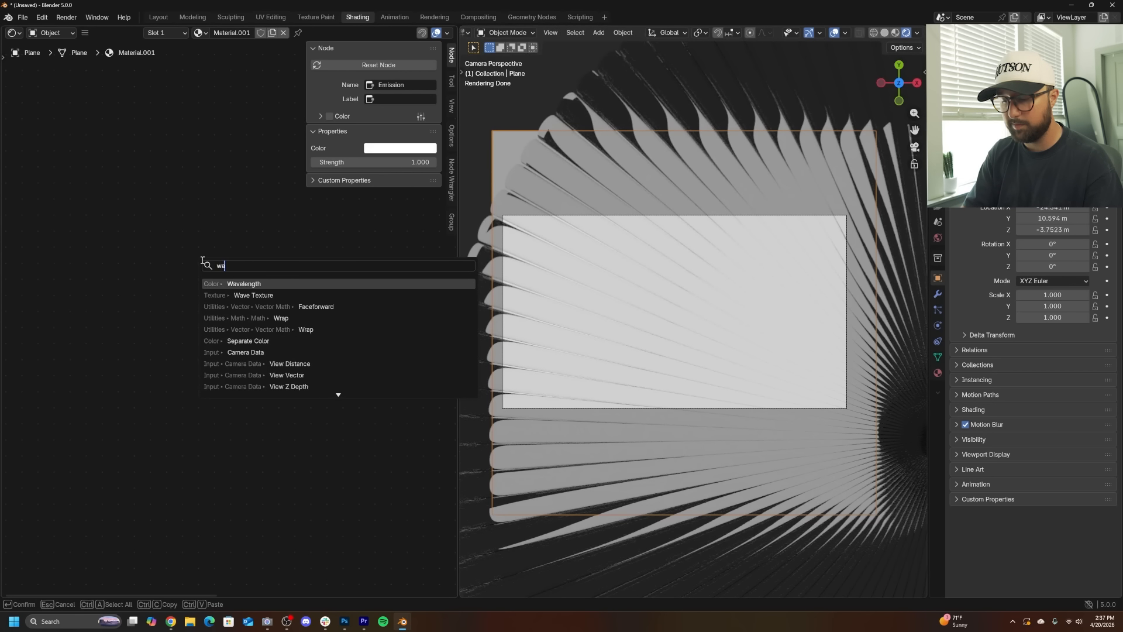
{"action": "type", "text": "ve"}
{"action": "left_click", "coordinate": [249, 296]}
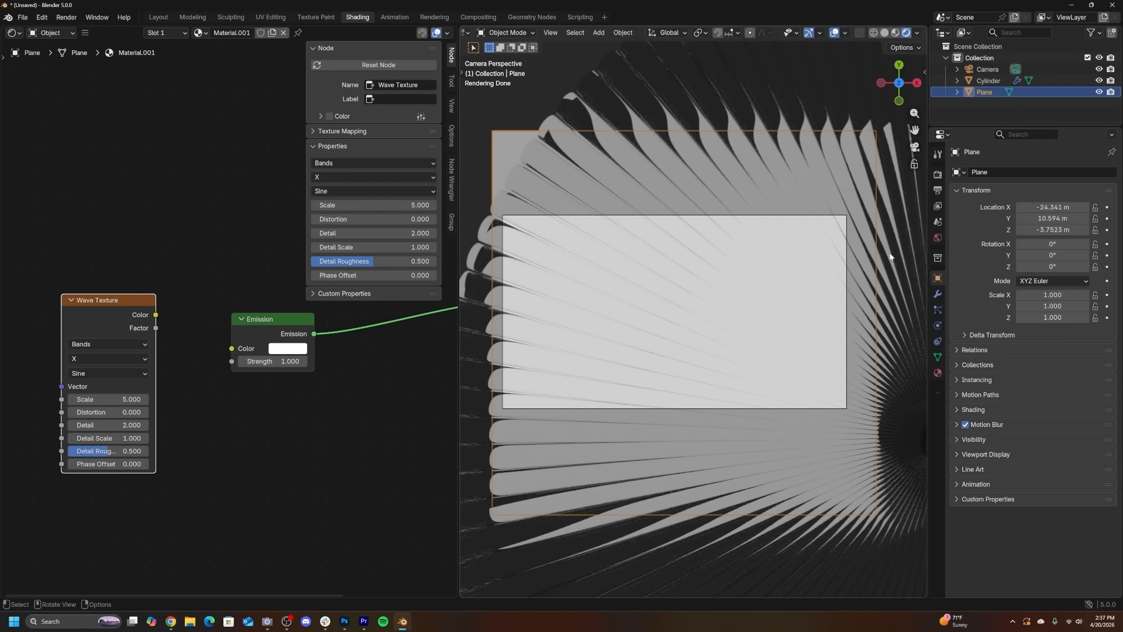
- Set the world background color to black
{"action": "left_click", "coordinate": [938, 237]}
{"action": "left_click", "coordinate": [1062, 241]}
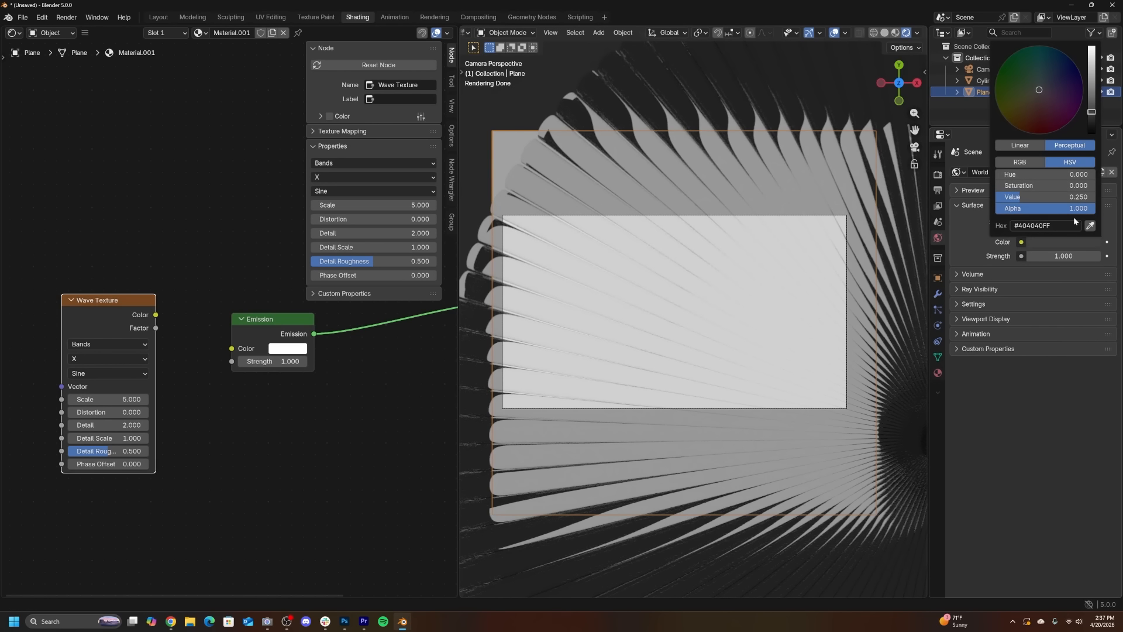
{"action": "left_click_drag", "start_coordinate": [1091, 125], "coordinate": [1092, 139]}
{"action": "scroll", "coordinate": [659, 317], "scroll_direction": "up", "scroll_amount": 2}
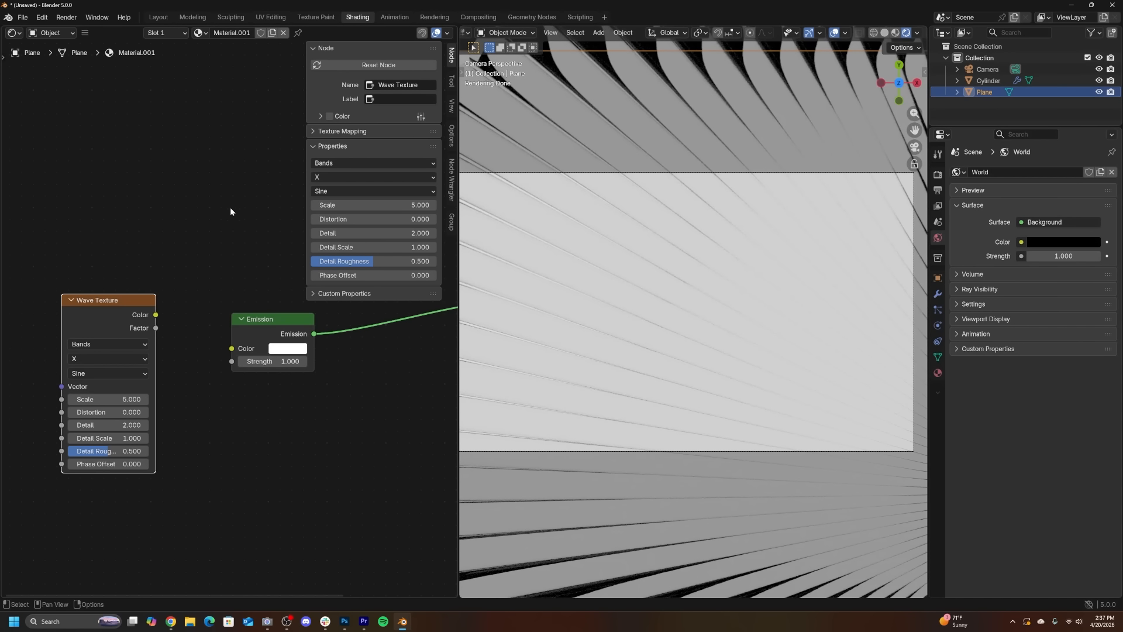
- Add Texture Coordinate and Mapping nodes to the Wave Texture and link its Color to the Emission Color
{"action": "key", "text": "n"}
{"action": "middle_click_drag", "start_coordinate": [230, 207], "coordinate": [363, 213]}
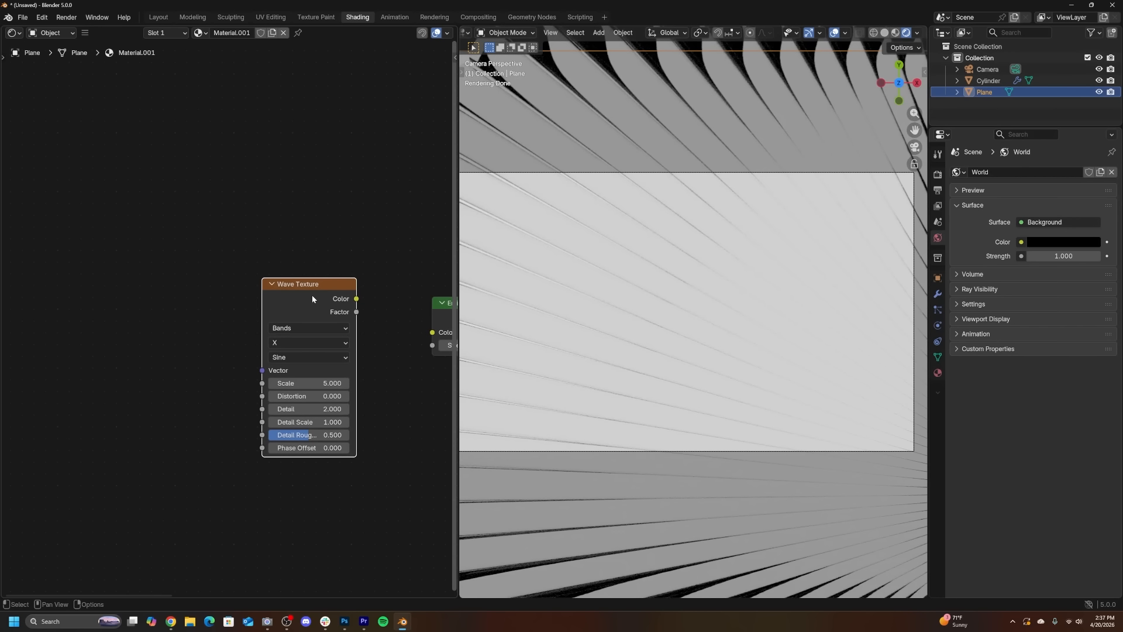
{"action": "key", "text": "ctrl+t"}
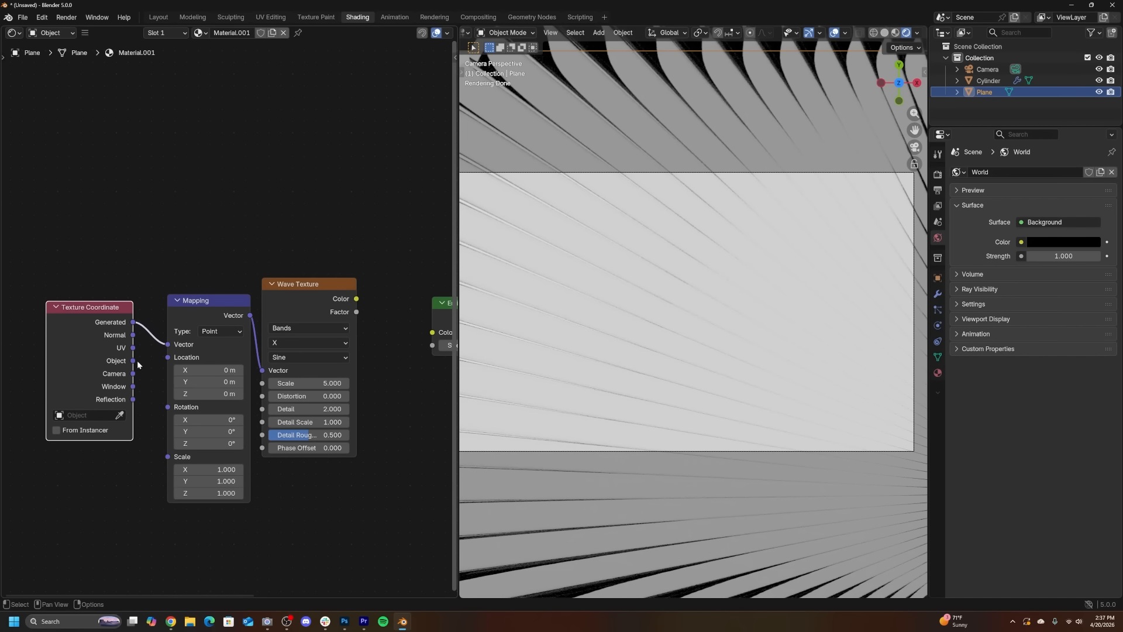
{"action": "middle_click_drag", "start_coordinate": [364, 300], "coordinate": [238, 299]}
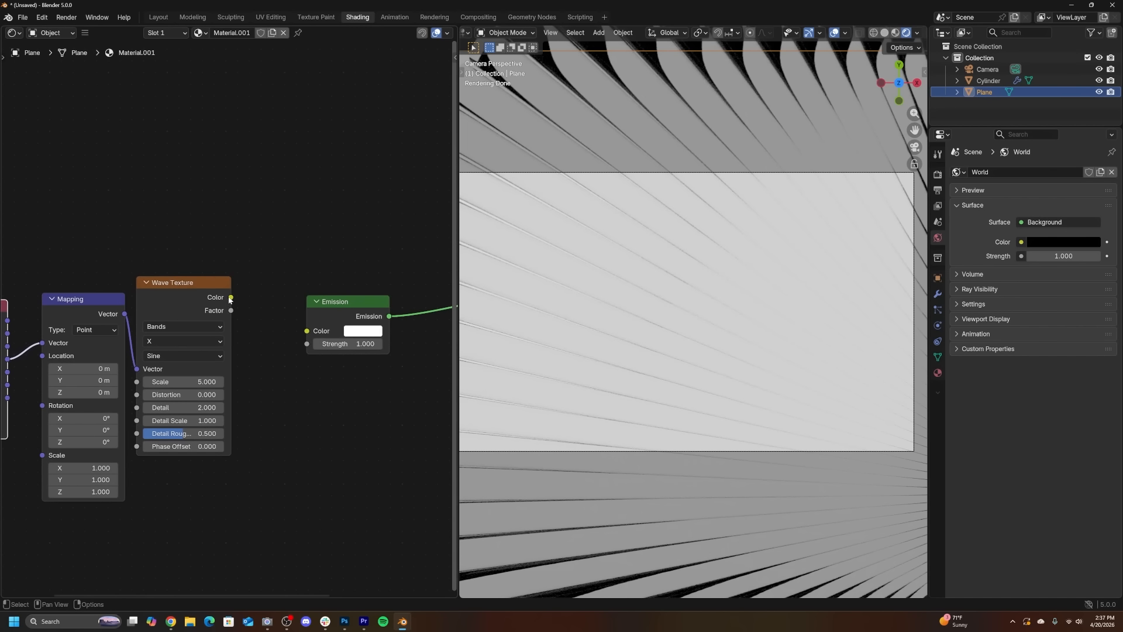
{"action": "left_click_drag", "start_coordinate": [230, 297], "coordinate": [307, 331]}
- Set the Wave Texture to Rings, Spherical, with a scale of 0.080
{"action": "middle_click_drag", "start_coordinate": [187, 326], "coordinate": [198, 324]}
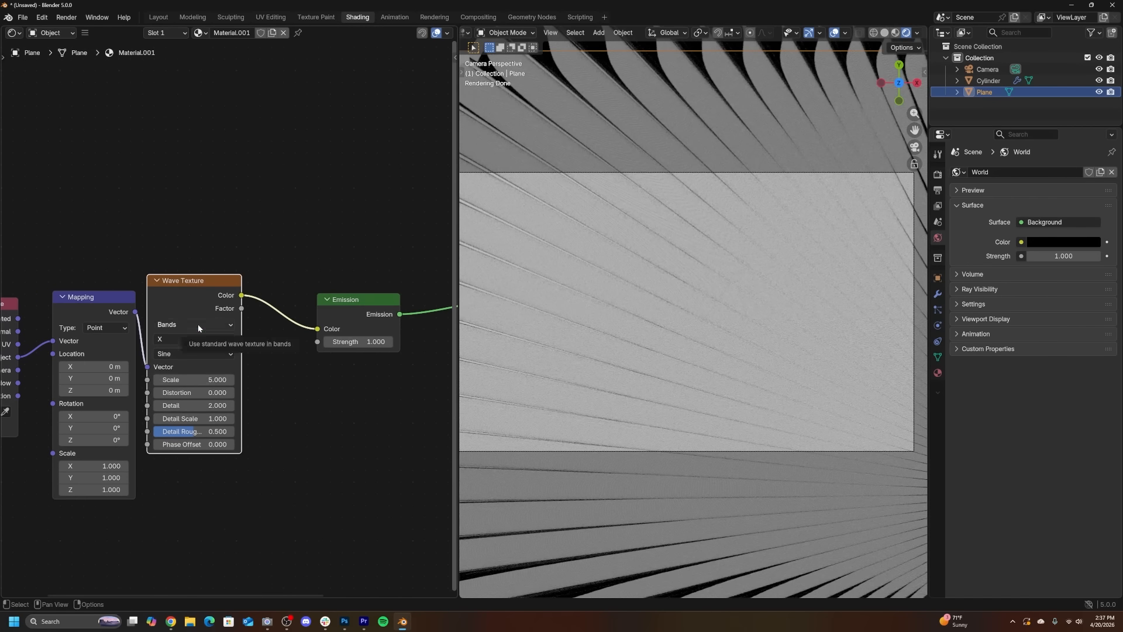
{"action": "left_click", "coordinate": [197, 325]}
{"action": "left_click", "coordinate": [185, 358]}
{"action": "left_click", "coordinate": [191, 339]}
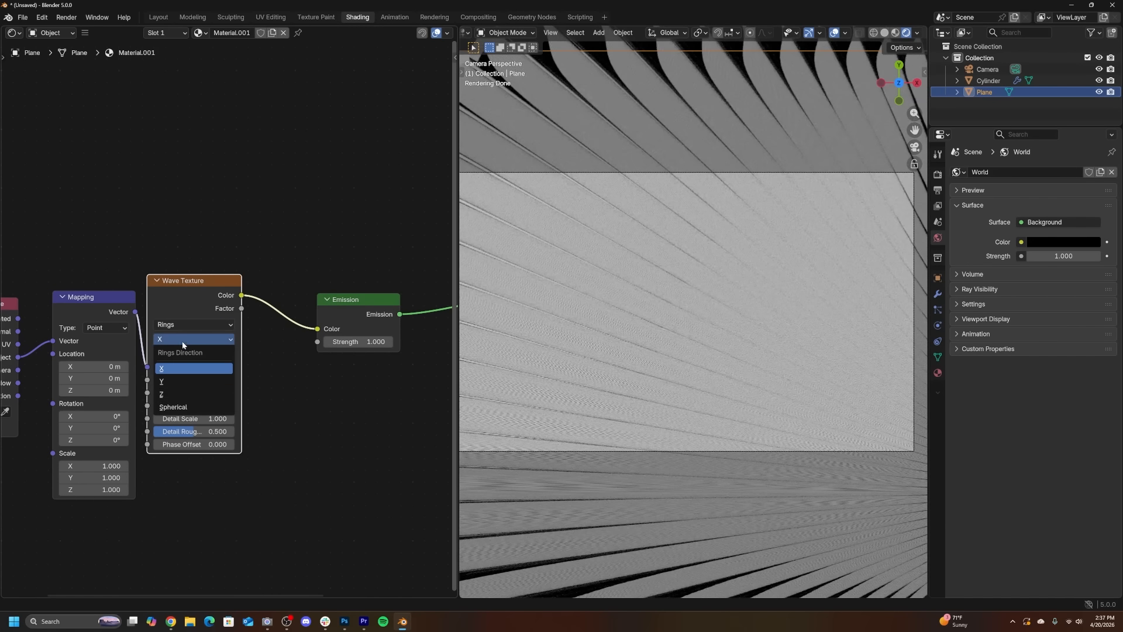
{"action": "left_click", "coordinate": [177, 407]}
{"action": "mouse_move", "coordinate": [190, 379]}
{"action": "left_mouse_down"}
{"action": "mouse_move", "coordinate": [155, 380]}
{"action": "mouse_move", "coordinate": [179, 379]}
{"action": "left_mouse_up"}
{"action": "scroll", "coordinate": [720, 375], "scroll_direction": "down", "scroll_amount": 4}
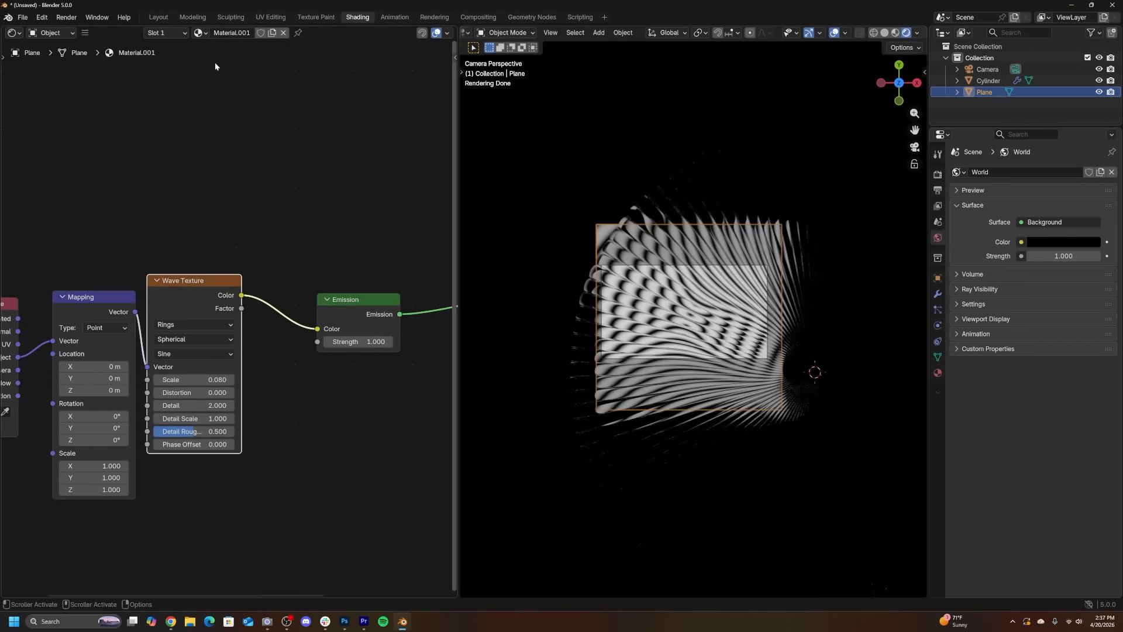
- Return to the Layout workspace and set the plane's X, Y and Z location to 0 m
{"action": "left_click", "coordinate": [158, 17]}
{"action": "scroll", "coordinate": [468, 231], "scroll_direction": "down", "scroll_amount": 6}
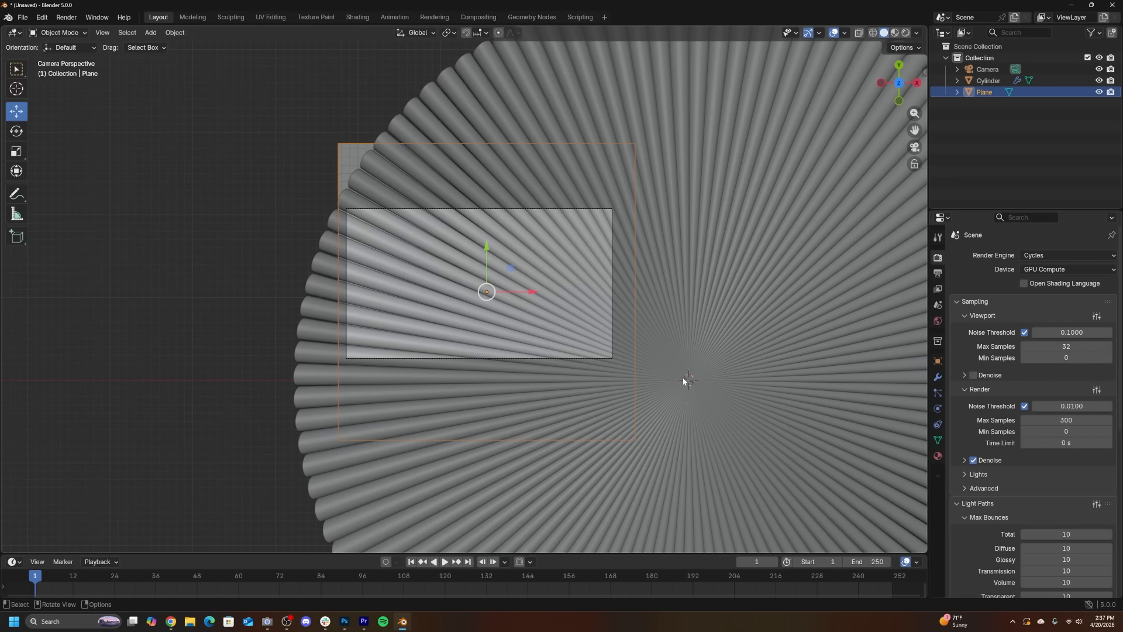
{"action": "middle_click_drag", "start_coordinate": [683, 379], "coordinate": [575, 349]}
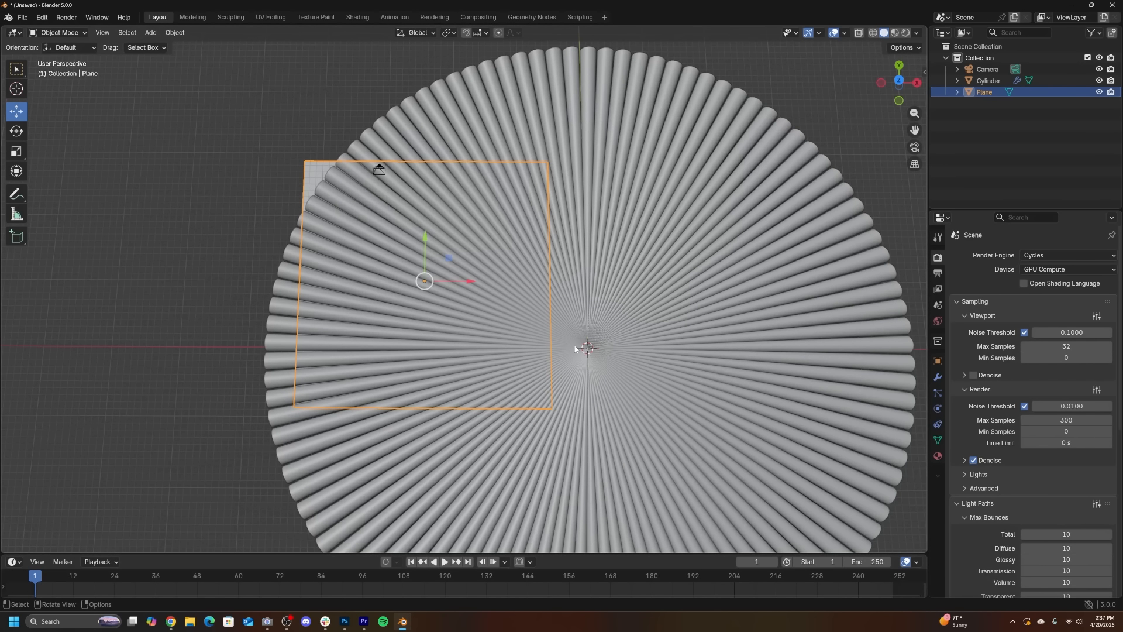
{"action": "left_click", "coordinate": [939, 360]}
{"action": "left_click_drag", "start_coordinate": [1041, 291], "coordinate": [1041, 314]}
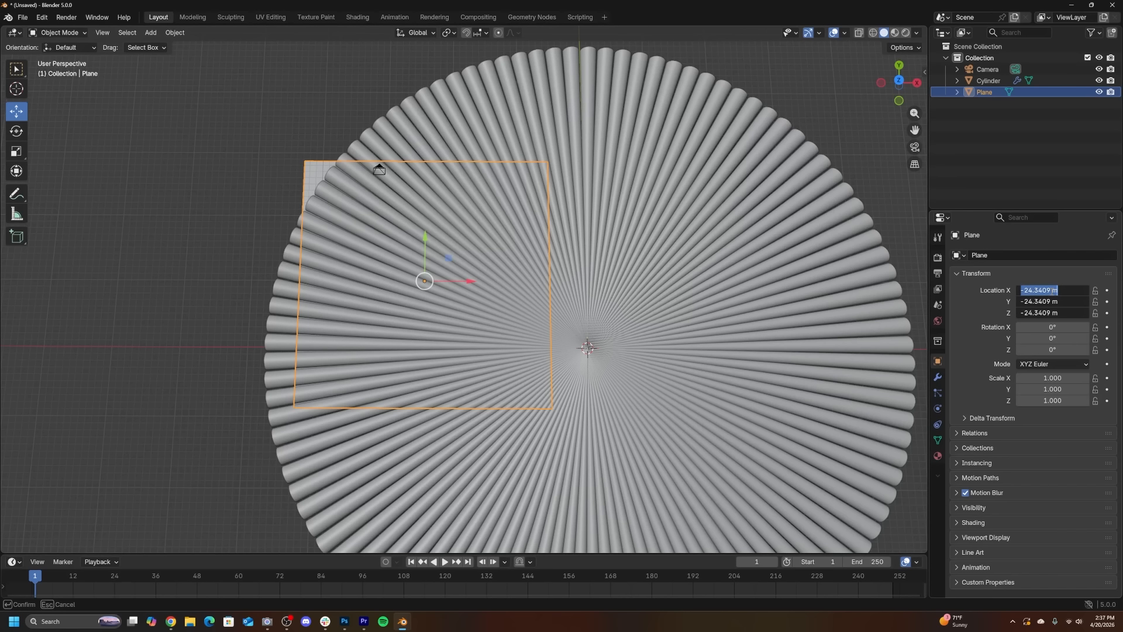
{"action": "type", "text": "0"}
{"action": "key", "text": "Return"}
- Scale the backdrop plane up uniformly to about 3.12
{"action": "key", "text": "s"}
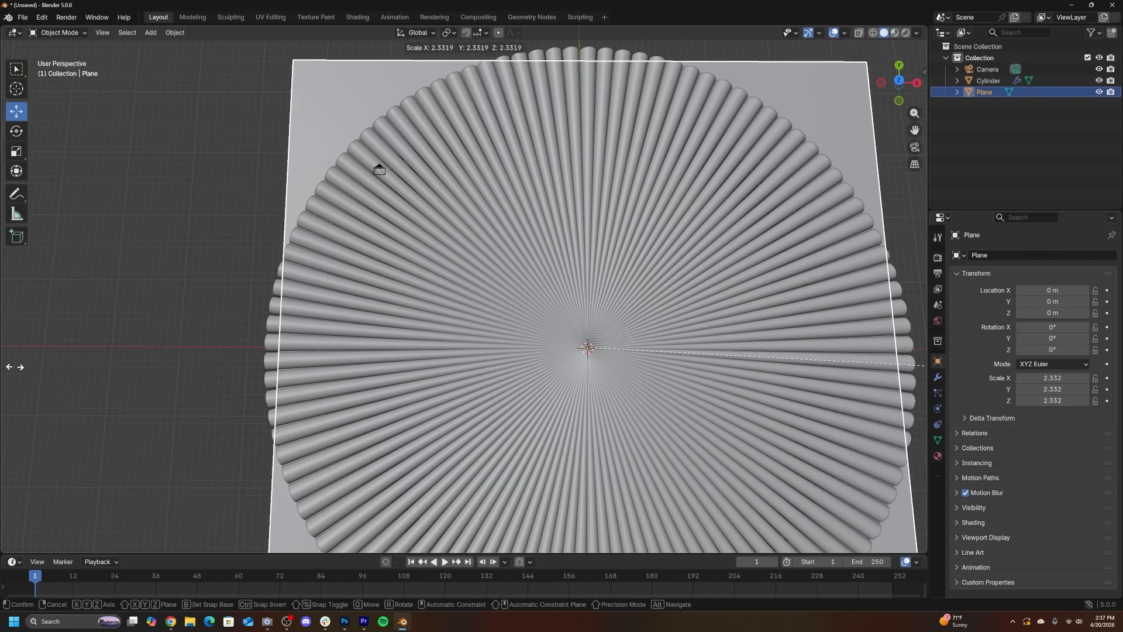
{"action": "left_click", "coordinate": [113, 372]}
{"action": "key", "text": "KP_0"}
{"action": "scroll", "coordinate": [269, 338], "scroll_direction": "up", "scroll_amount": 4}
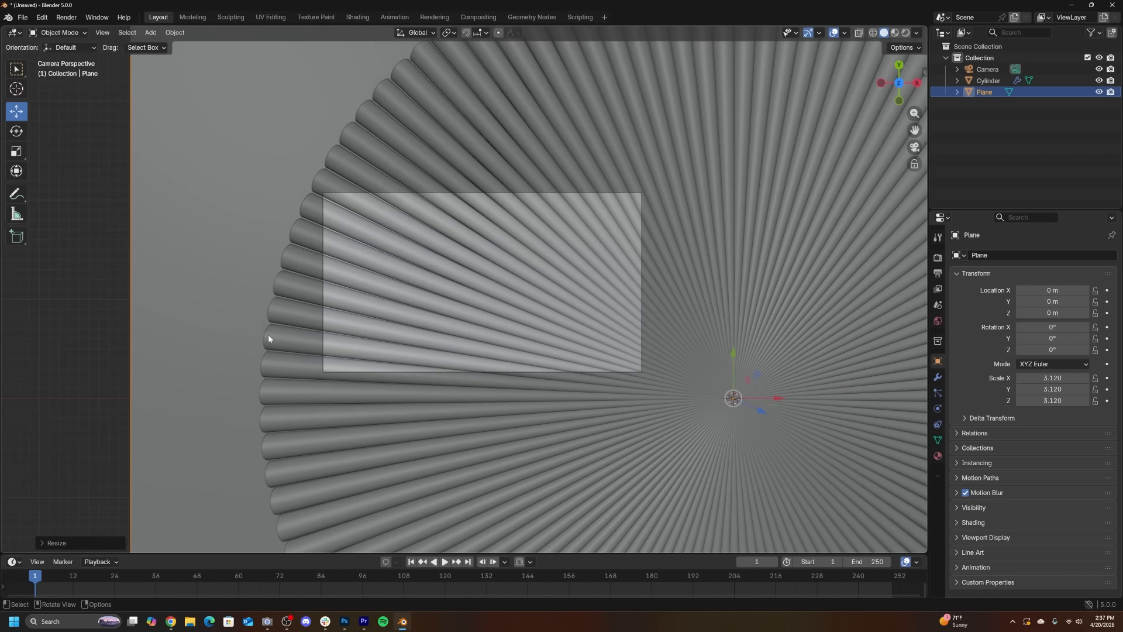
{"action": "middle_click_drag", "start_coordinate": [787, 352], "coordinate": [325, 292]}
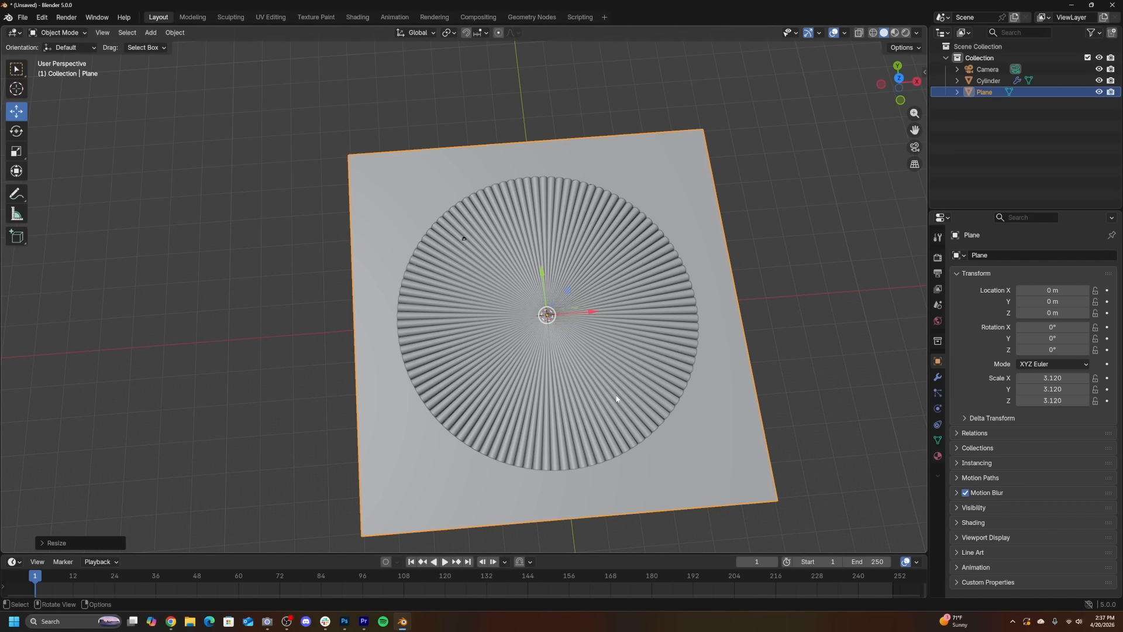
{"action": "key", "text": "KP_0"}
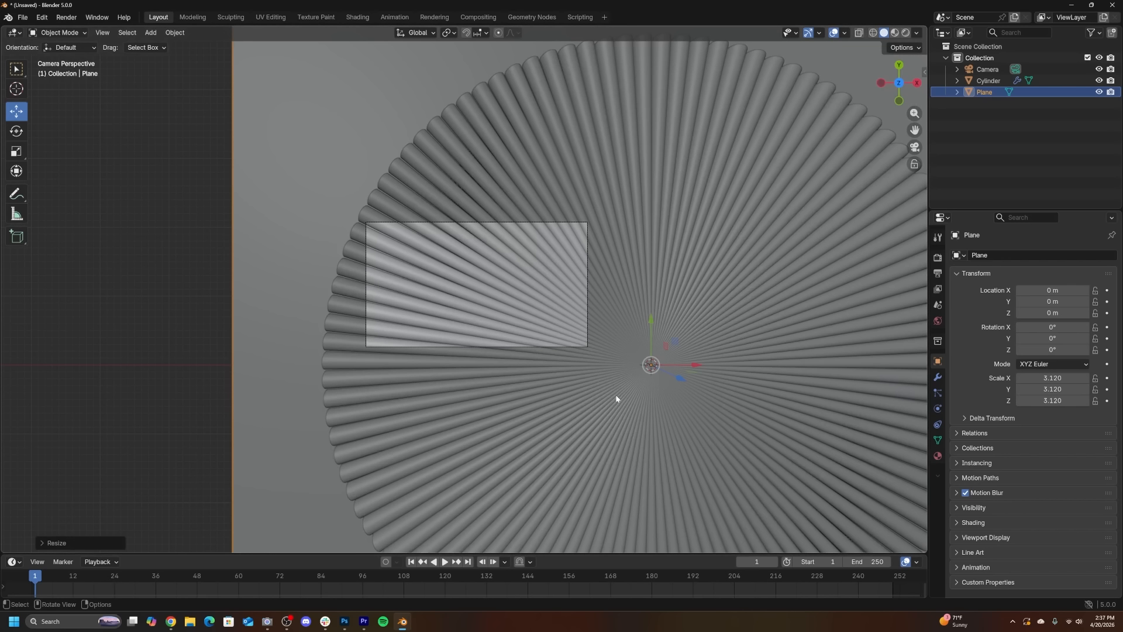
- Switch to the Shading workspace and set the plane's Z location to -9.84 m
{"action": "left_click", "coordinate": [370, 20]}
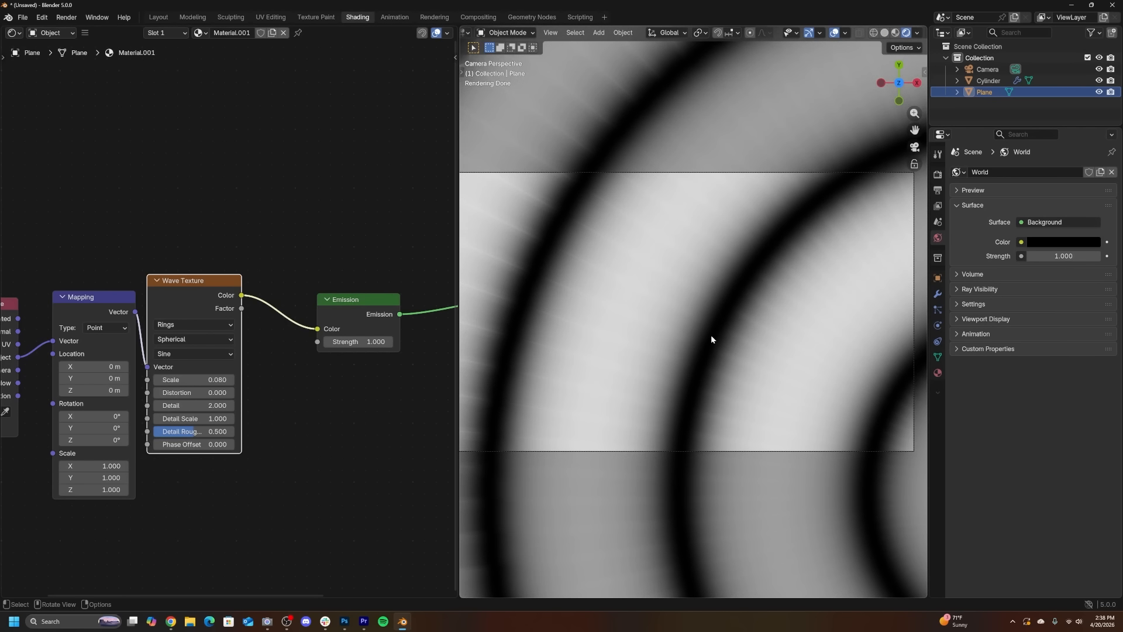
{"action": "scroll", "coordinate": [711, 338], "scroll_direction": "down", "scroll_amount": 3}
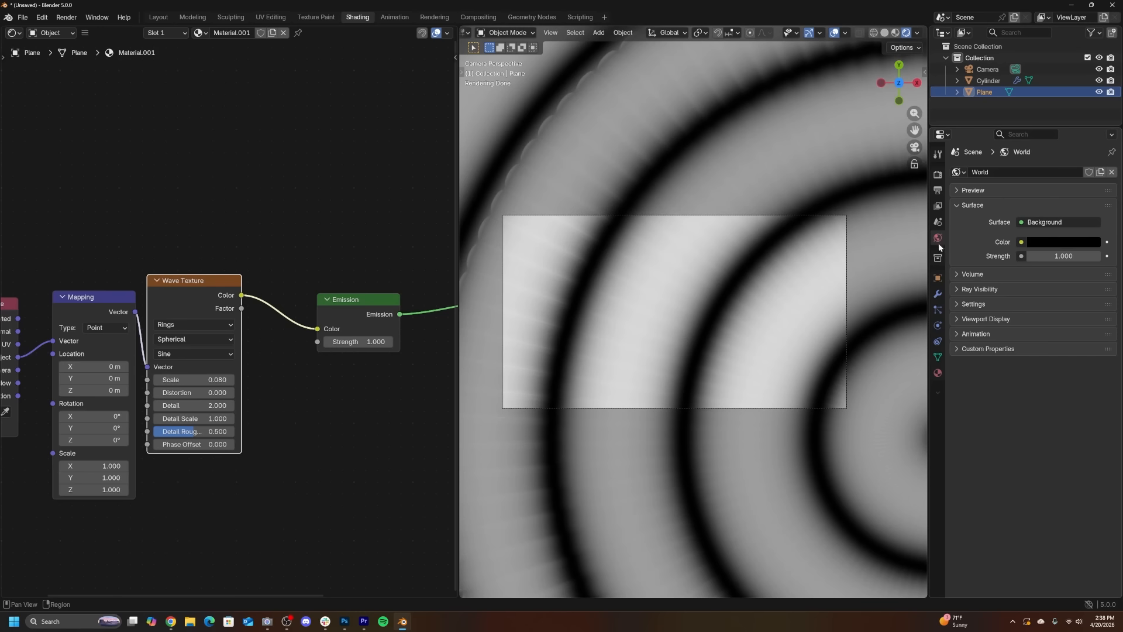
{"action": "left_click", "coordinate": [938, 277]}
{"action": "left_click_drag", "start_coordinate": [1053, 229], "coordinate": [974, 230]}
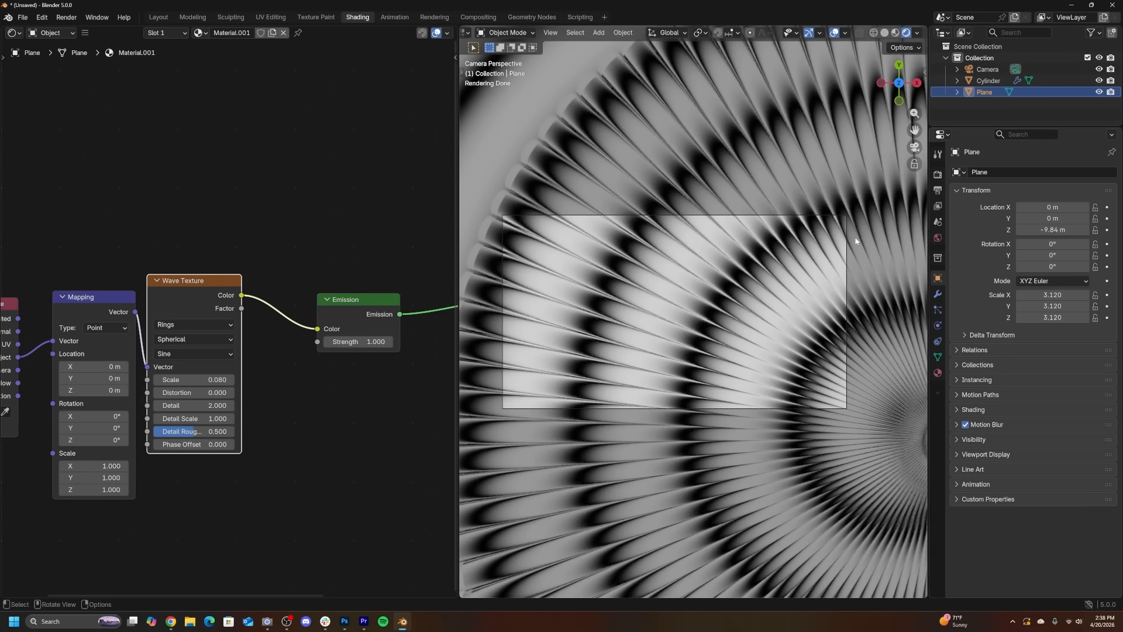
- Insert a Color Ramp between the Wave Texture and Emission nodes and set its interpolation to B-Spline
{"action": "key", "text": "shift+a"}
{"action": "type", "text": "col"}
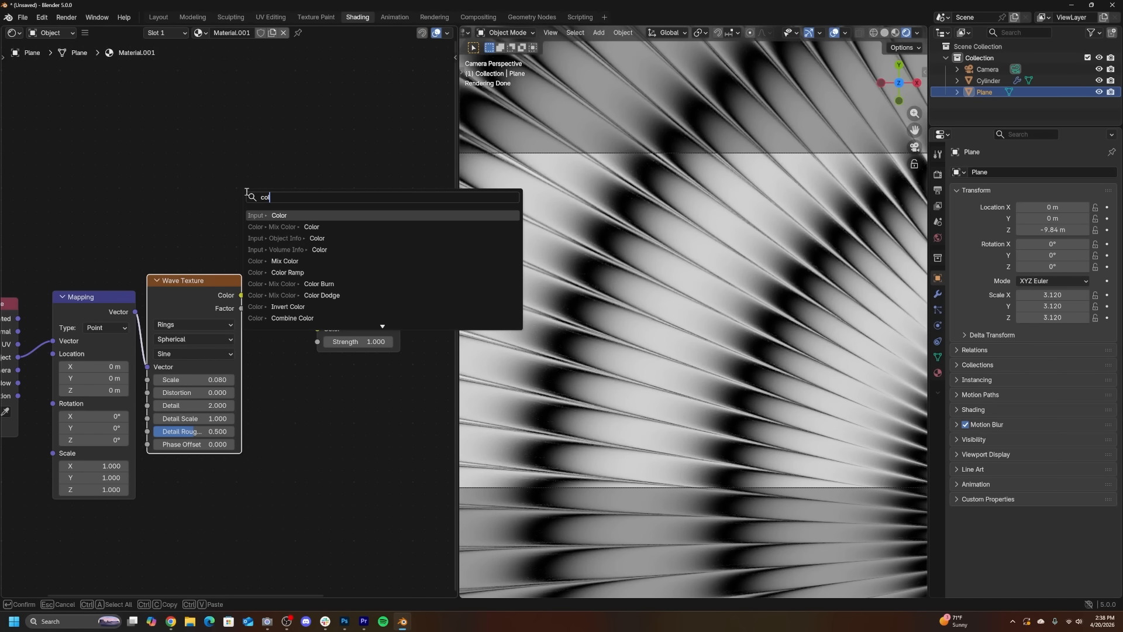
{"action": "left_click", "coordinate": [266, 273]}
{"action": "left_click", "coordinate": [265, 292]}
{"action": "middle_click_drag", "start_coordinate": [388, 353], "coordinate": [230, 332]}
{"action": "left_click", "coordinate": [222, 322]}
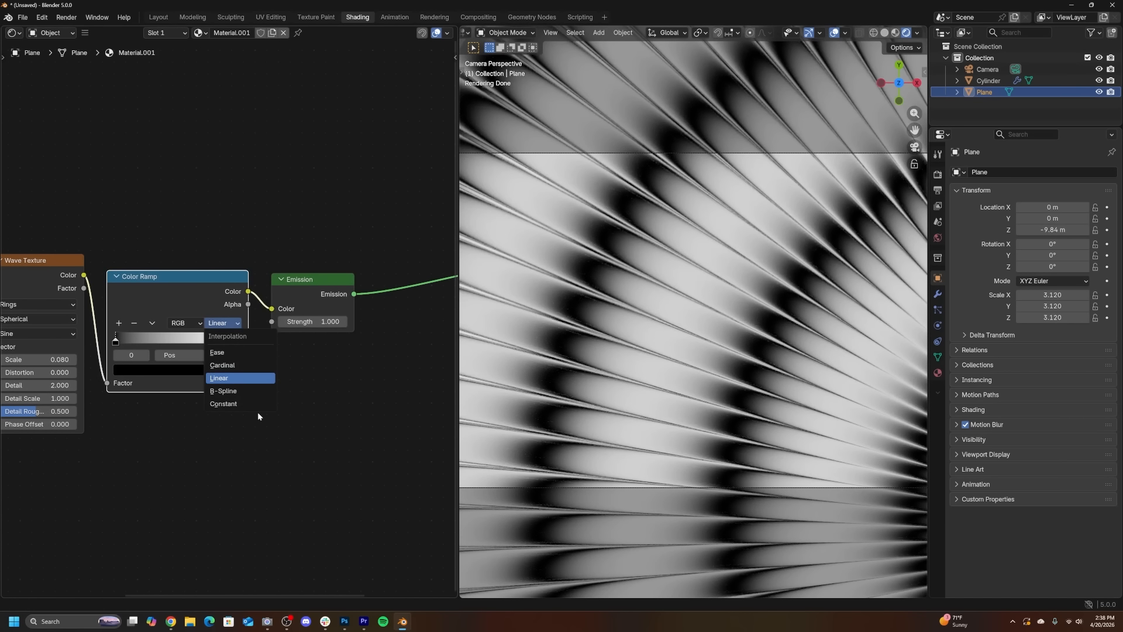
{"action": "left_click", "coordinate": [221, 390]}
- Move the Color Ramp's black stop to position 0.551
{"action": "middle_click_drag", "start_coordinate": [120, 343], "coordinate": [161, 341]}
{"action": "left_click_drag", "start_coordinate": [158, 341], "coordinate": [228, 346]}
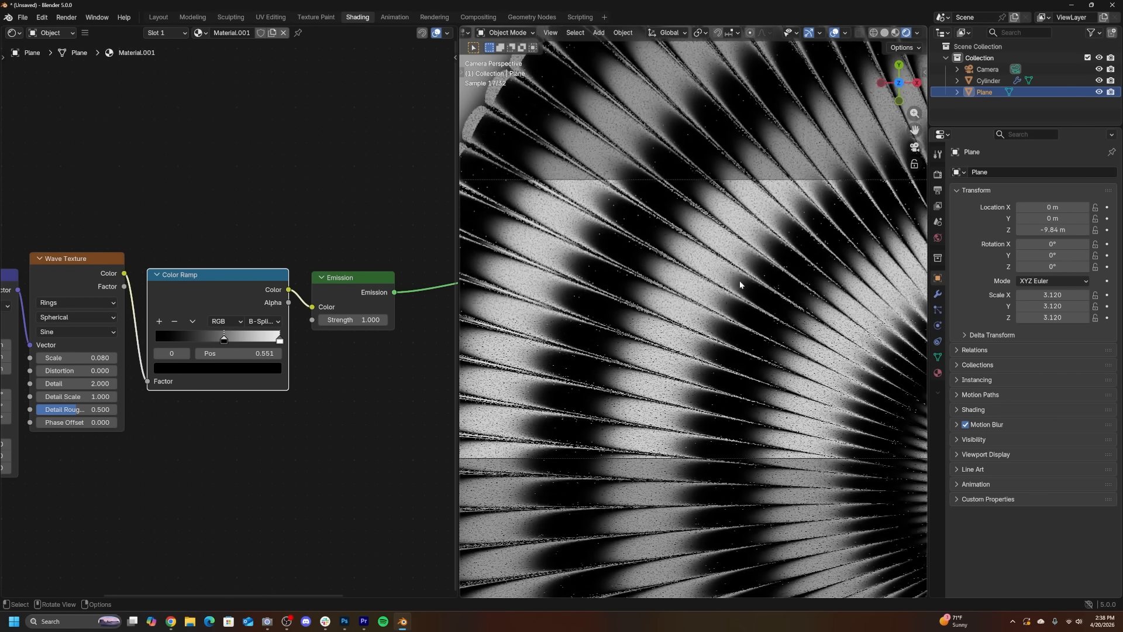
{"action": "scroll", "coordinate": [319, 342], "scroll_direction": "up", "scroll_amount": 2}
- Try tinting the Color Ramp's white stop teal, then undo the color change
{"action": "left_click", "coordinate": [297, 349]}
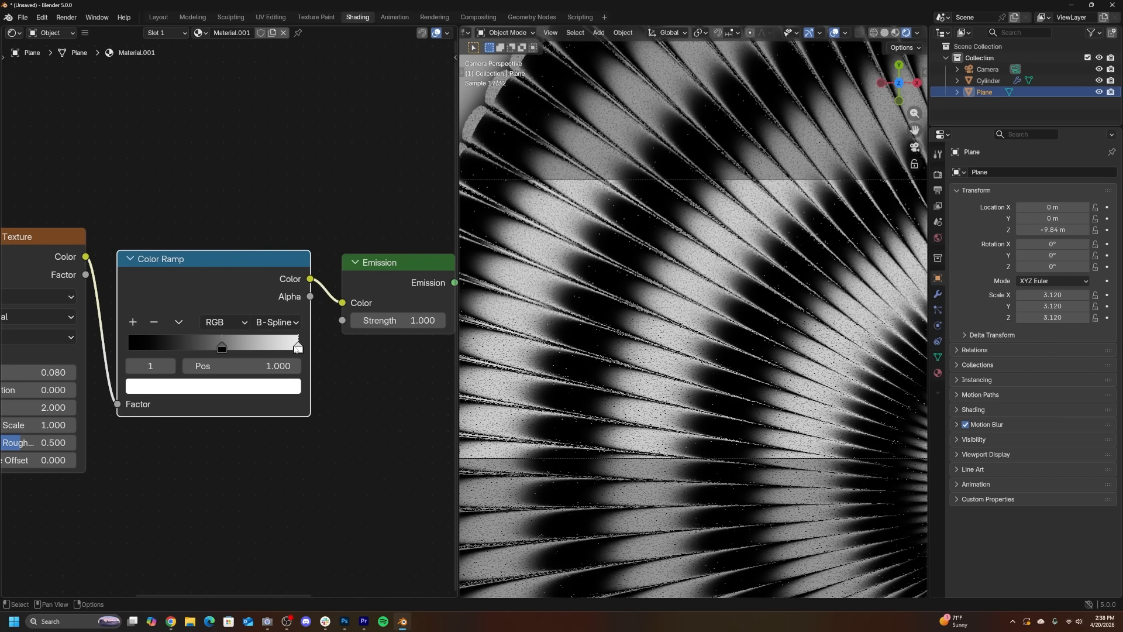
{"action": "left_click", "coordinate": [269, 388]}
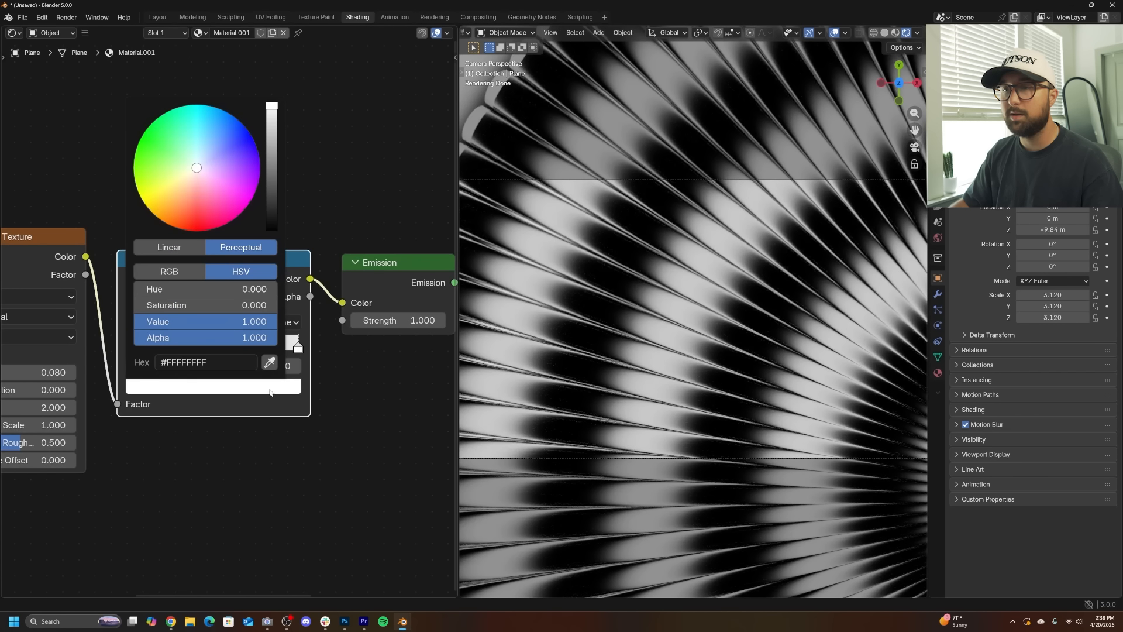
{"action": "left_click_drag", "start_coordinate": [187, 140], "coordinate": [184, 128]}
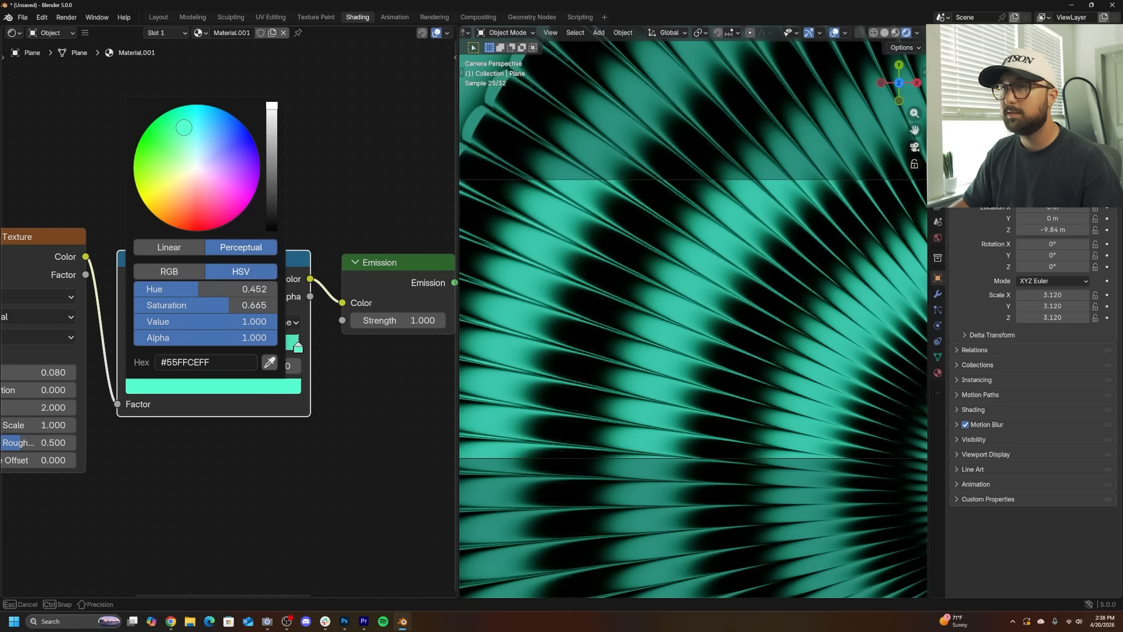
{"action": "key", "text": "ctrl+z"}
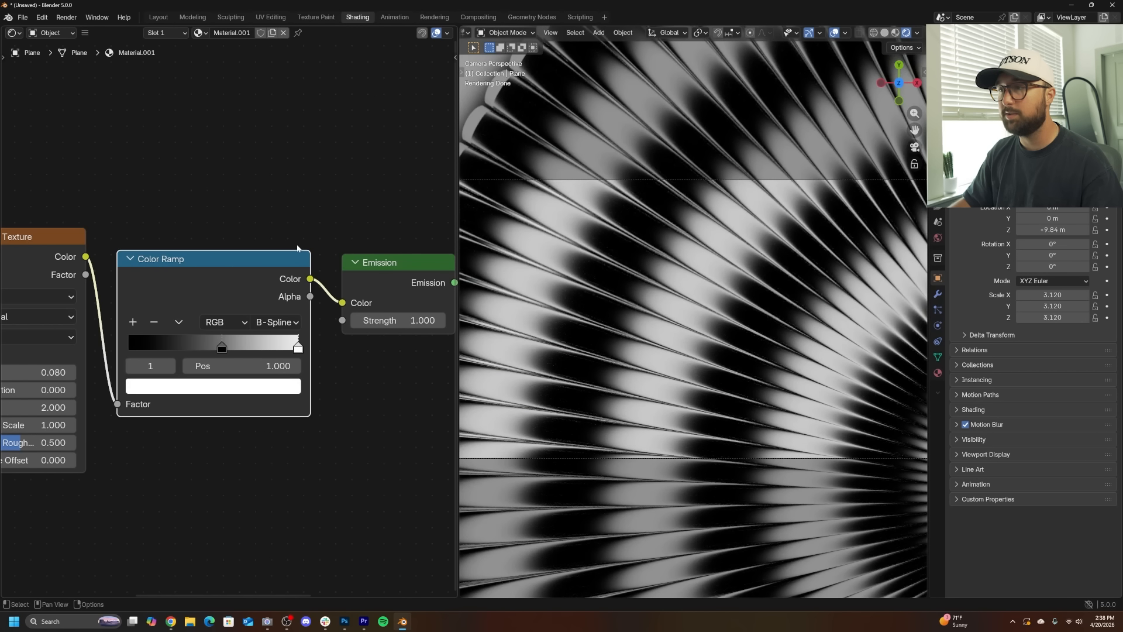
- Add a Mix Color node after the Color Ramp and connect the ramp's Color to its Factor input
{"action": "key", "text": "shift+a"}
{"action": "type", "text": "mix"}
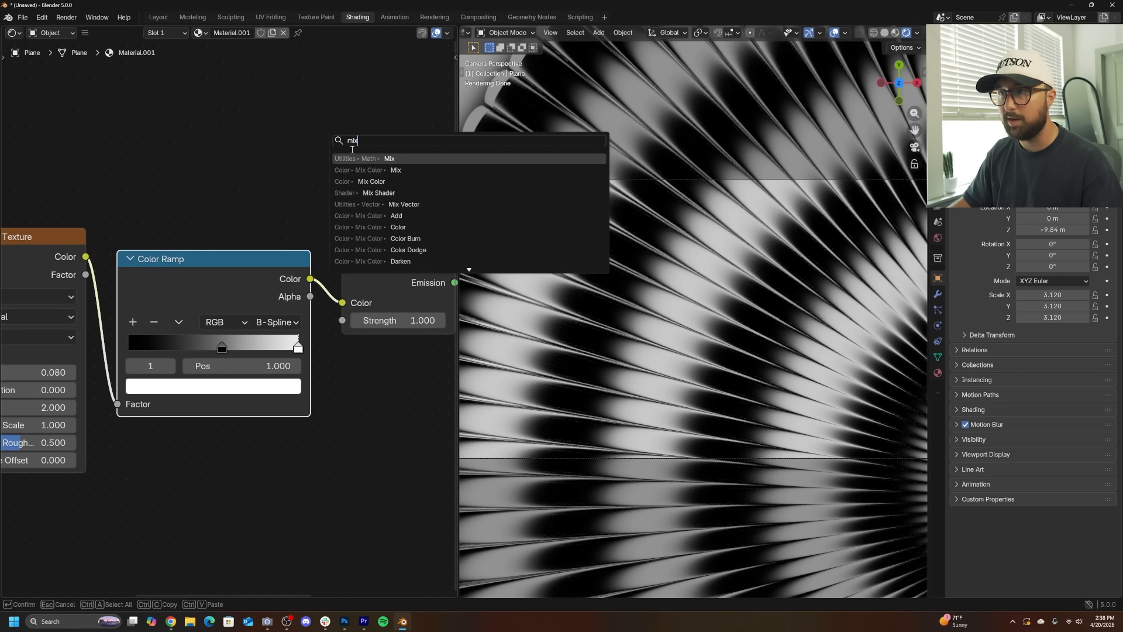
{"action": "left_click", "coordinate": [397, 181]}
{"action": "left_click", "coordinate": [342, 239]}
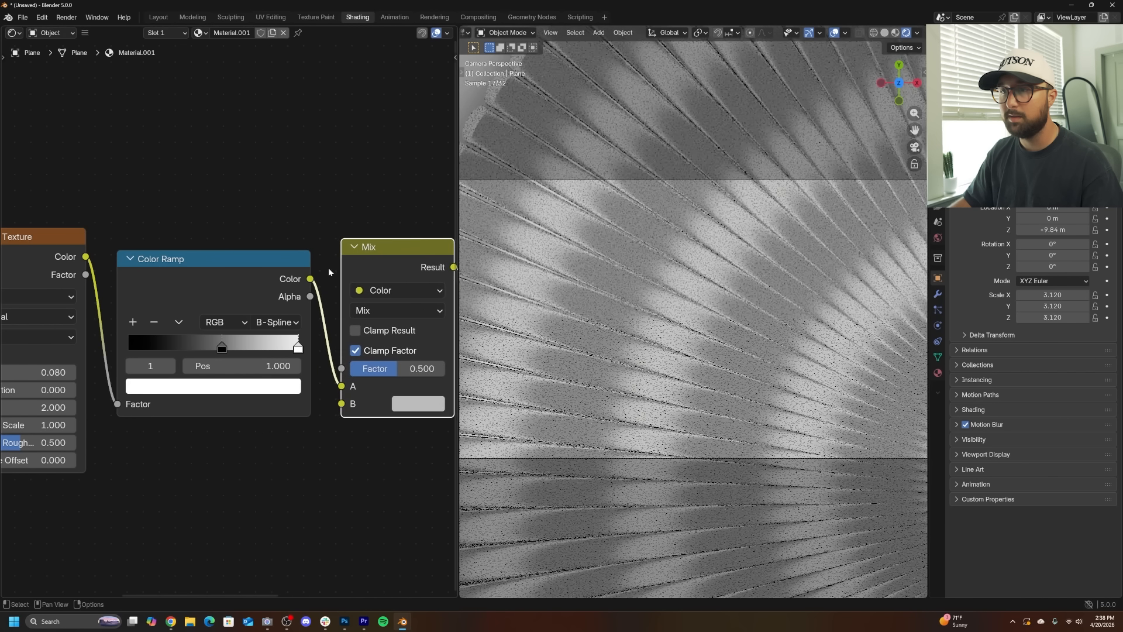
{"action": "left_click_drag", "start_coordinate": [338, 390], "coordinate": [305, 306]}
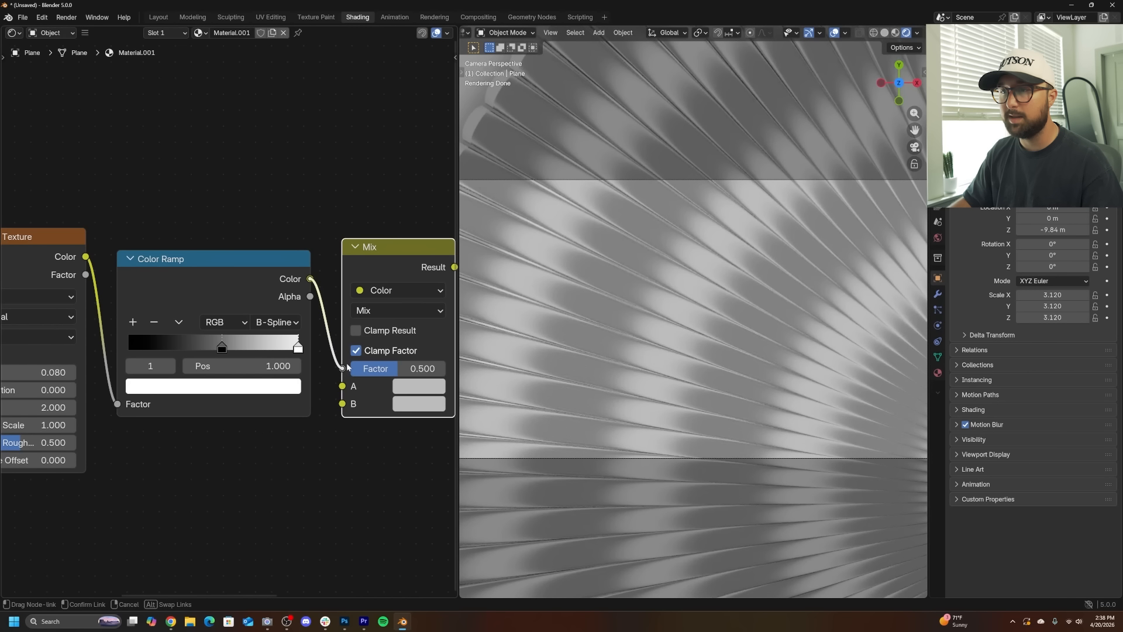
{"action": "left_click_drag", "start_coordinate": [346, 366], "coordinate": [344, 368]}
- Lower the value of the Mix node's B color
{"action": "middle_click_drag", "start_coordinate": [343, 368], "coordinate": [219, 336]}
{"action": "left_click", "coordinate": [307, 355]}
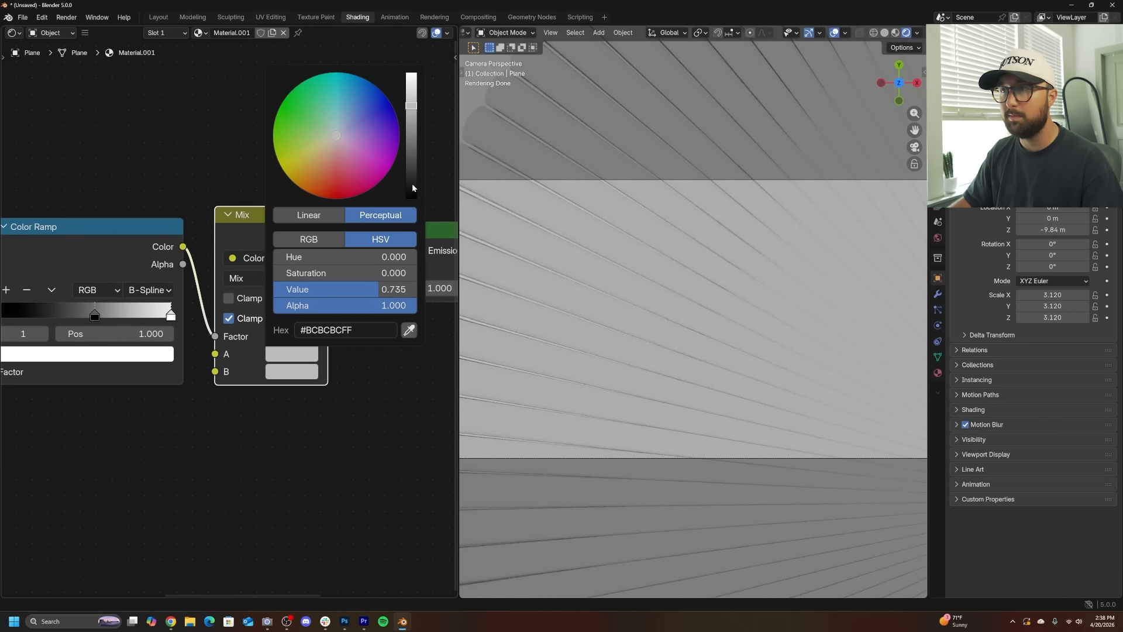
{"action": "left_click_drag", "start_coordinate": [412, 185], "coordinate": [411, 218]}
{"action": "middle_click_drag", "start_coordinate": [319, 424], "coordinate": [382, 419]}
{"action": "left_click_drag", "start_coordinate": [337, 216], "coordinate": [343, 296]}
{"action": "middle_click_drag", "start_coordinate": [153, 265], "coordinate": [280, 147]}
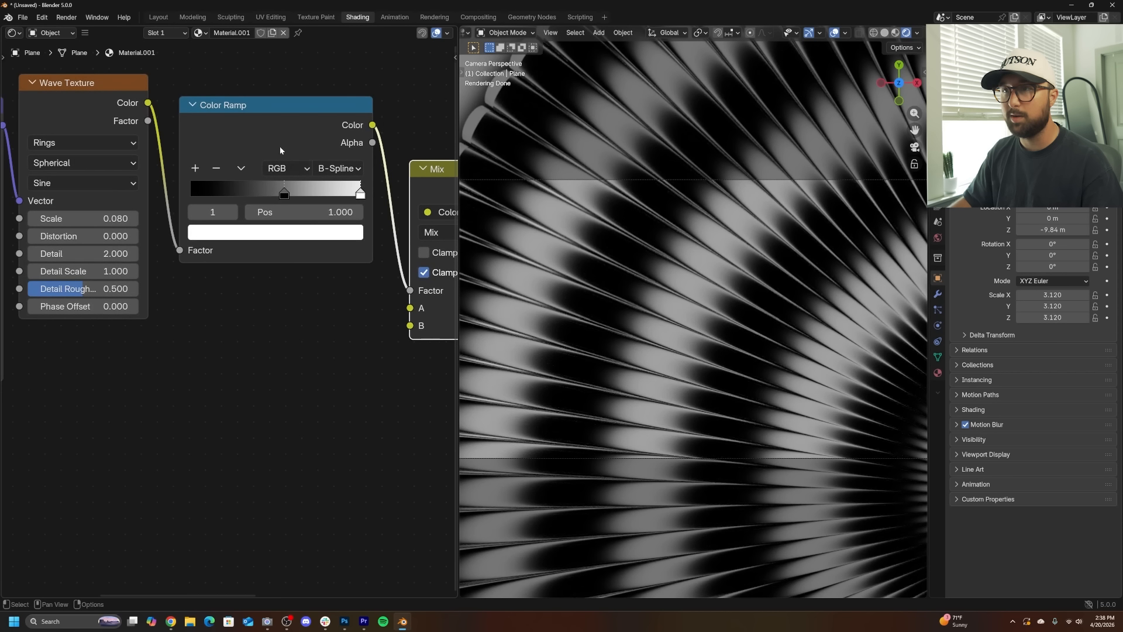
- Add a second Color Ramp and connect its Color output to the Mix node's B input
{"action": "key", "text": "shift+a"}
{"action": "type", "text": "col"}
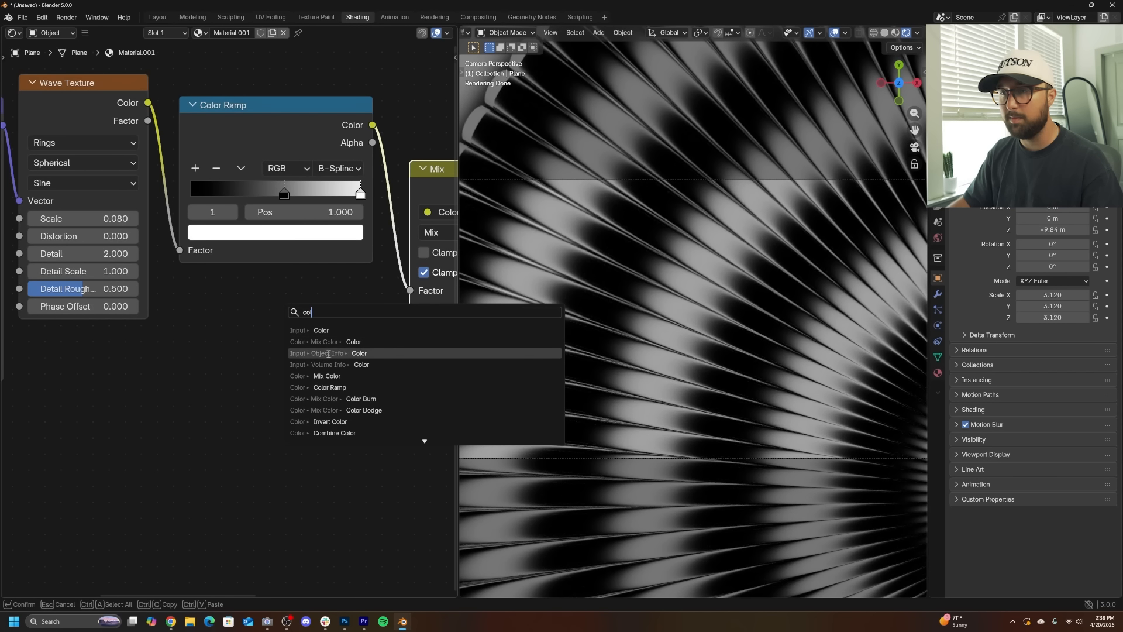
{"action": "left_click", "coordinate": [335, 388]}
{"action": "left_click", "coordinate": [263, 367]}
{"action": "left_click_drag", "start_coordinate": [357, 380], "coordinate": [410, 325]}
{"action": "middle_click_drag", "start_coordinate": [95, 111], "coordinate": [222, 99]}
- Add a Noise Texture node and feed it the Mapping node's Vector output
{"action": "key", "text": "shift+a"}
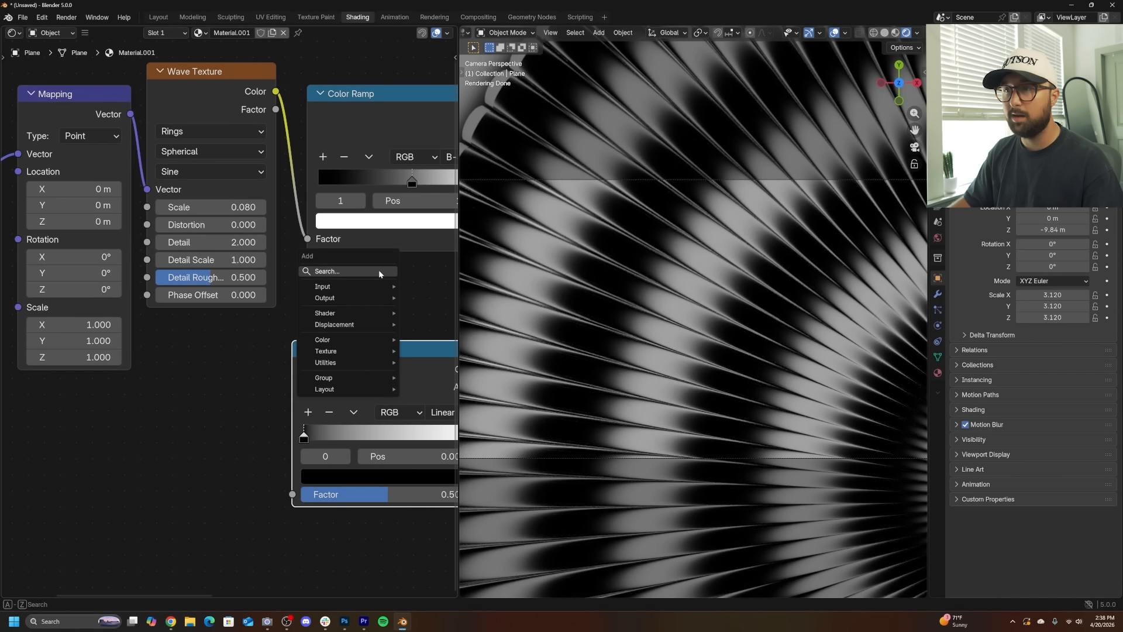
{"action": "type", "text": "no"}
{"action": "key", "text": "Return"}
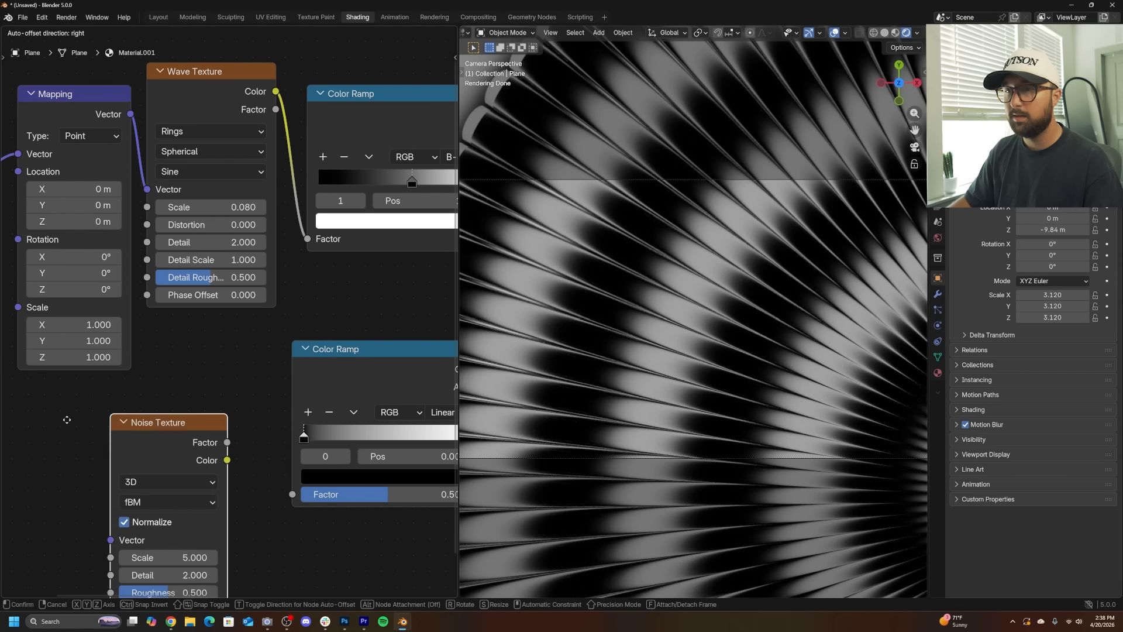
{"action": "left_click", "coordinate": [74, 379]}
{"action": "middle_click_drag", "start_coordinate": [124, 374], "coordinate": [251, 358]}
{"action": "scroll", "coordinate": [249, 316], "scroll_direction": "down", "scroll_amount": 5}
{"action": "left_click_drag", "start_coordinate": [255, 171], "coordinate": [246, 430]}
- Connect the Noise Texture's Factor to the second Color Ramp's Factor input
{"action": "scroll", "coordinate": [322, 408], "scroll_direction": "up", "scroll_amount": 5}
{"action": "middle_click_drag", "start_coordinate": [328, 409], "coordinate": [196, 374]}
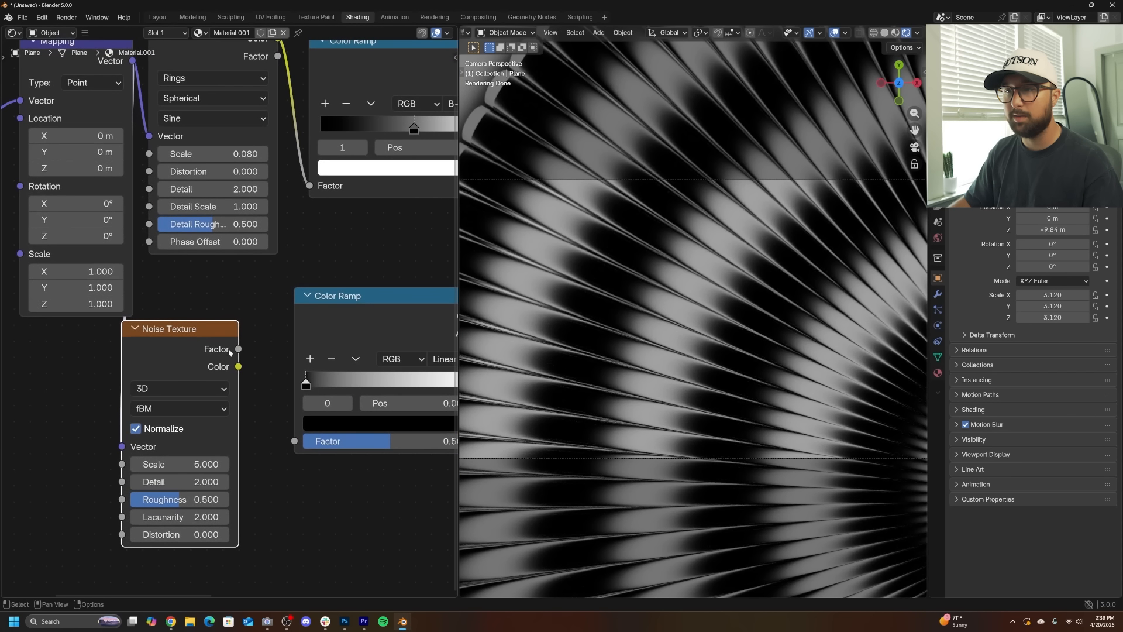
{"action": "left_click_drag", "start_coordinate": [239, 349], "coordinate": [297, 441]}
{"action": "middle_click_drag", "start_coordinate": [301, 408], "coordinate": [144, 423]}
{"action": "scroll", "coordinate": [219, 393], "scroll_direction": "up", "scroll_amount": 3}
{"action": "scroll", "coordinate": [574, 324], "scroll_direction": "up", "scroll_amount": 5}
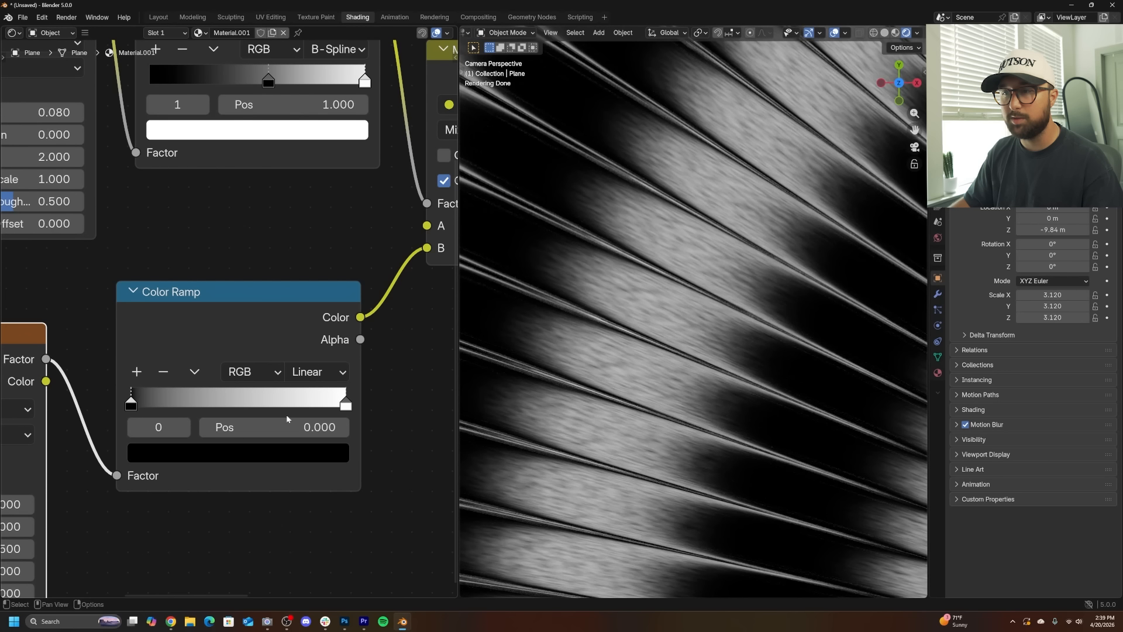
- Color the second Color Ramp's white stop teal and its black stop bright blue
{"action": "left_click", "coordinate": [345, 407]}
{"action": "left_click", "coordinate": [322, 454]}
{"action": "left_click_drag", "start_coordinate": [219, 155], "coordinate": [201, 118]}
{"action": "left_click", "coordinate": [131, 404]}
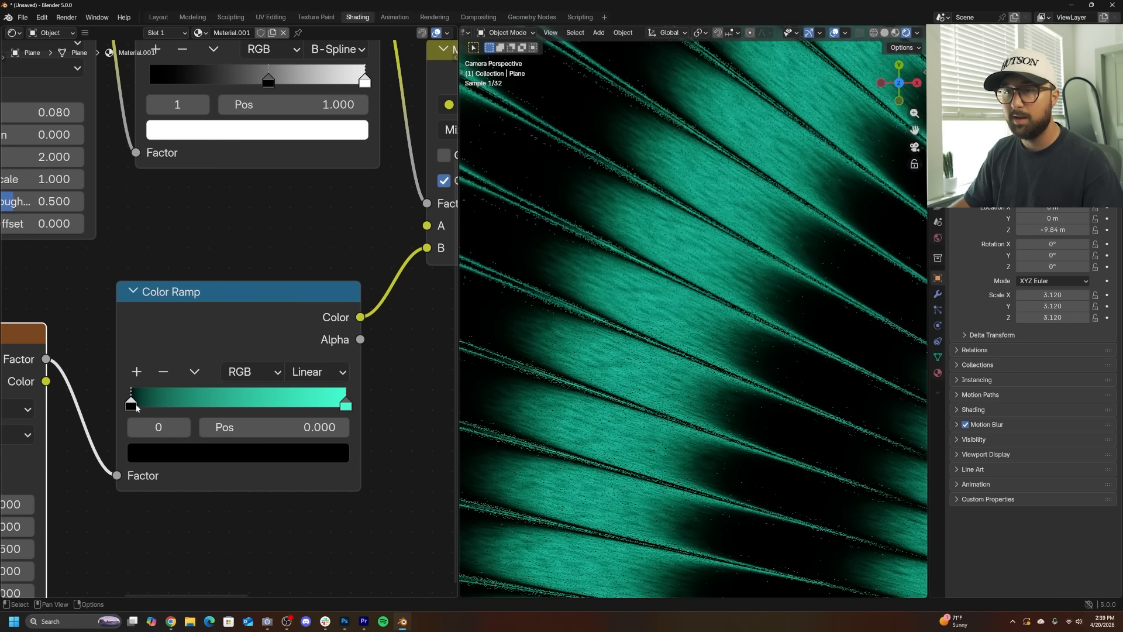
{"action": "left_click", "coordinate": [190, 459]}
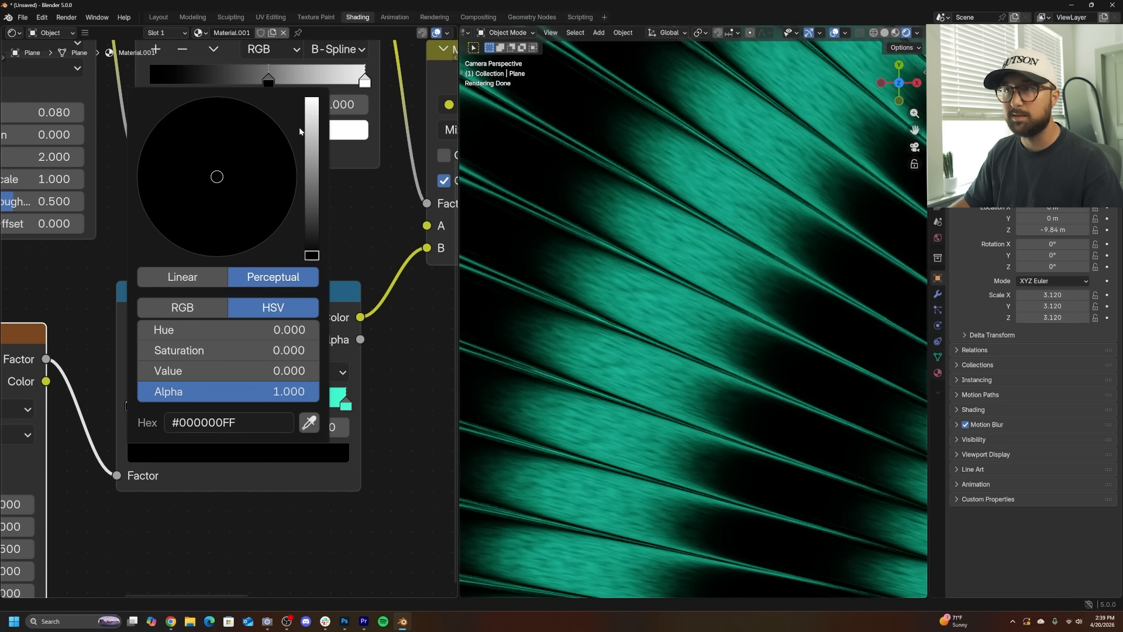
{"action": "left_click_drag", "start_coordinate": [304, 133], "coordinate": [312, 97]}
{"action": "left_click_drag", "start_coordinate": [231, 126], "coordinate": [240, 114]}
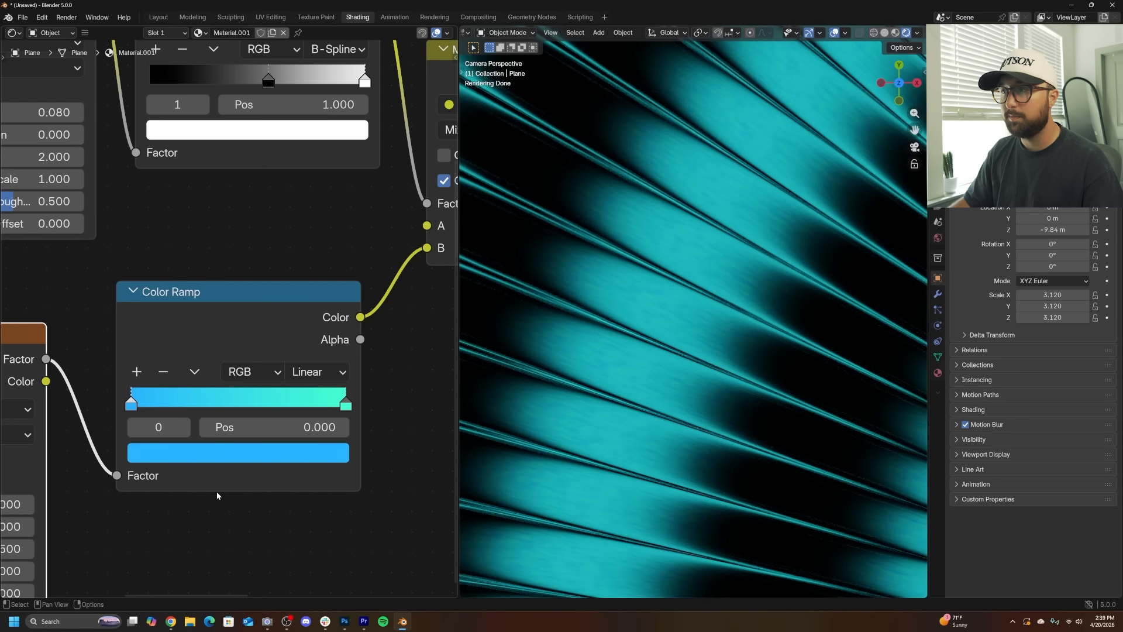
- Set the Noise Texture's Scale to -0.350 and Detail to 0
{"action": "middle_click_drag", "start_coordinate": [82, 497], "coordinate": [225, 441]}
{"action": "mouse_move", "coordinate": [133, 469]}
{"action": "left_mouse_down"}
{"action": "mouse_move", "coordinate": [88, 470]}
{"action": "mouse_move", "coordinate": [105, 449]}
{"action": "mouse_move", "coordinate": [136, 452]}
{"action": "left_mouse_up"}
- Move the second ramp's blue stop to position 0.159 and the teal stop to about 0.689
{"action": "middle_click_drag", "start_coordinate": [355, 352], "coordinate": [269, 368]}
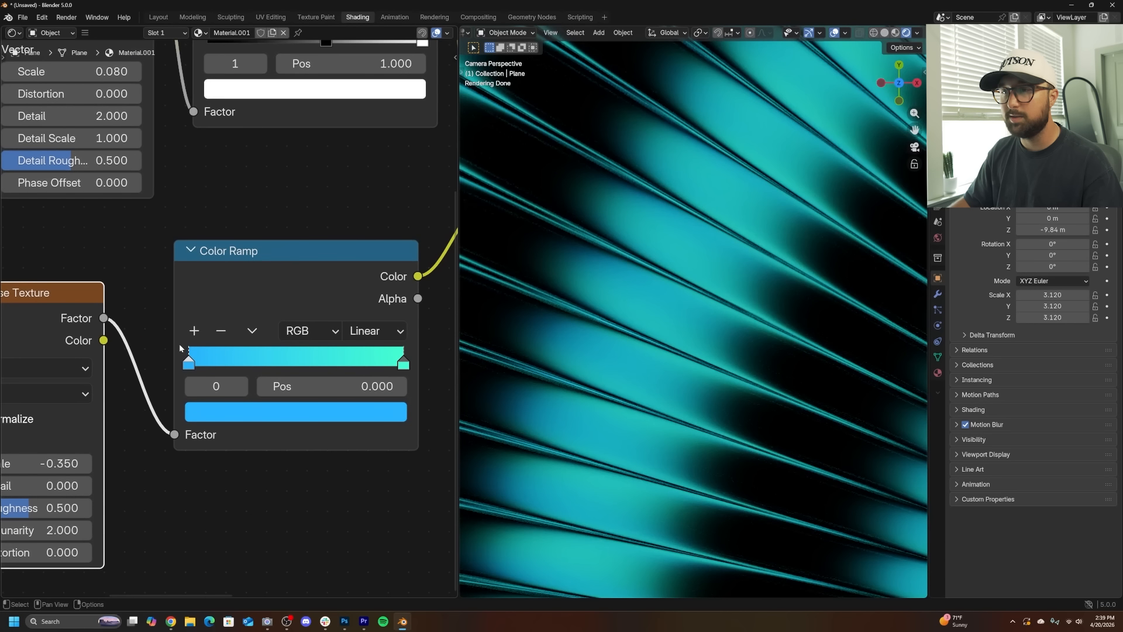
{"action": "left_click_drag", "start_coordinate": [190, 362], "coordinate": [224, 366]}
{"action": "left_click_drag", "start_coordinate": [399, 363], "coordinate": [338, 361]}
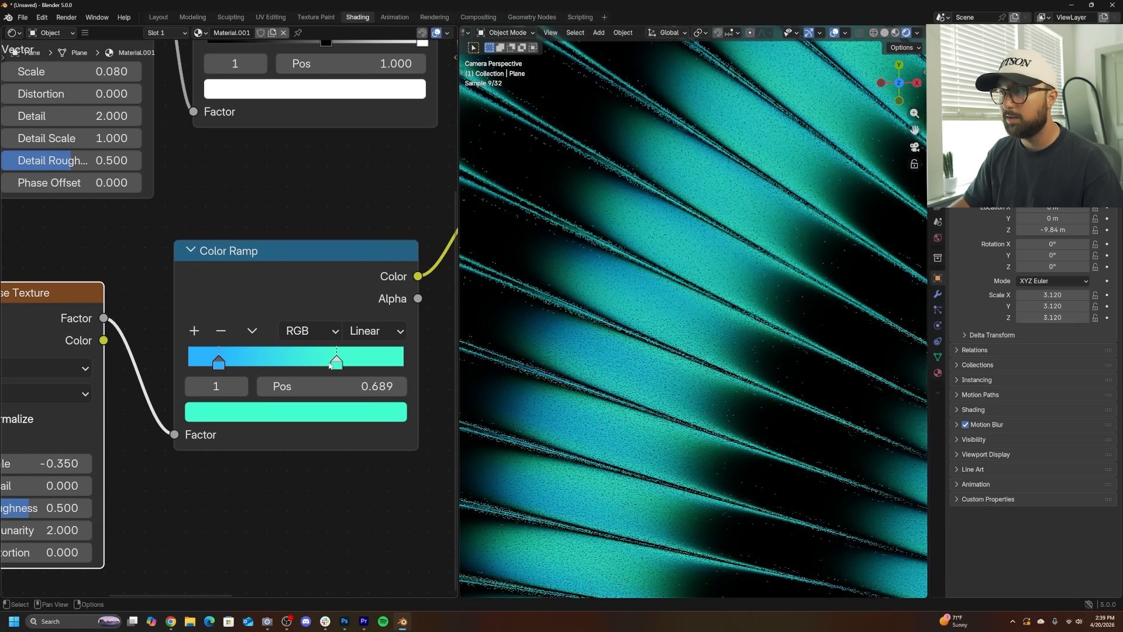
{"action": "left_click_drag", "start_coordinate": [222, 362], "coordinate": [226, 361]}
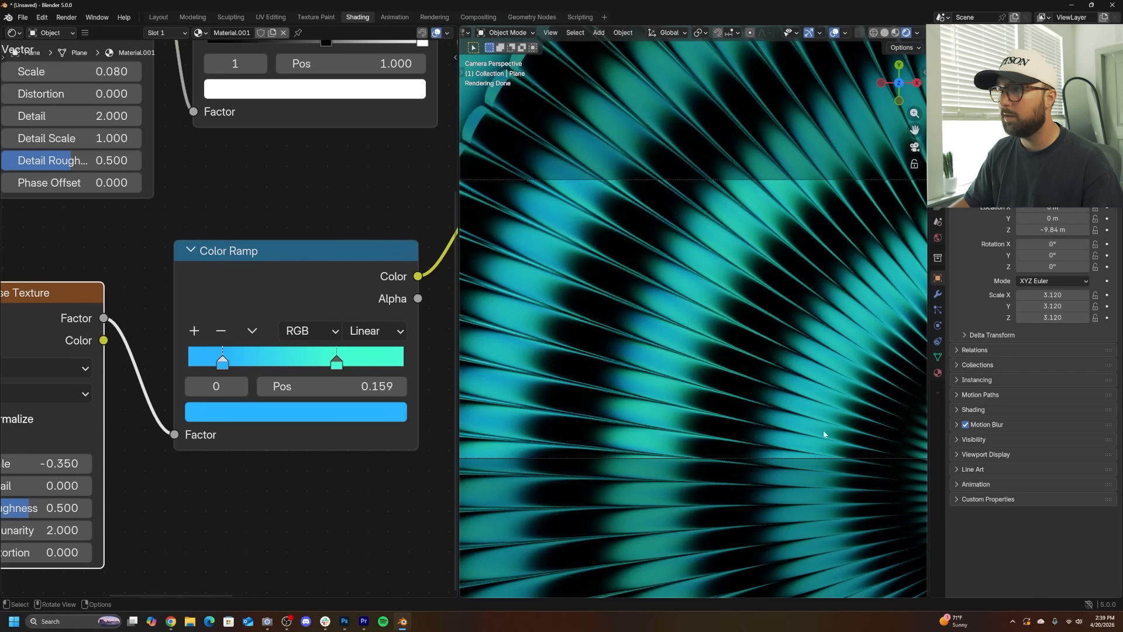
- Set the Noise Texture's Scale to -0.240
{"action": "middle_click_drag", "start_coordinate": [240, 404], "coordinate": [372, 384]}
{"action": "left_click_drag", "start_coordinate": [176, 443], "coordinate": [215, 444]}
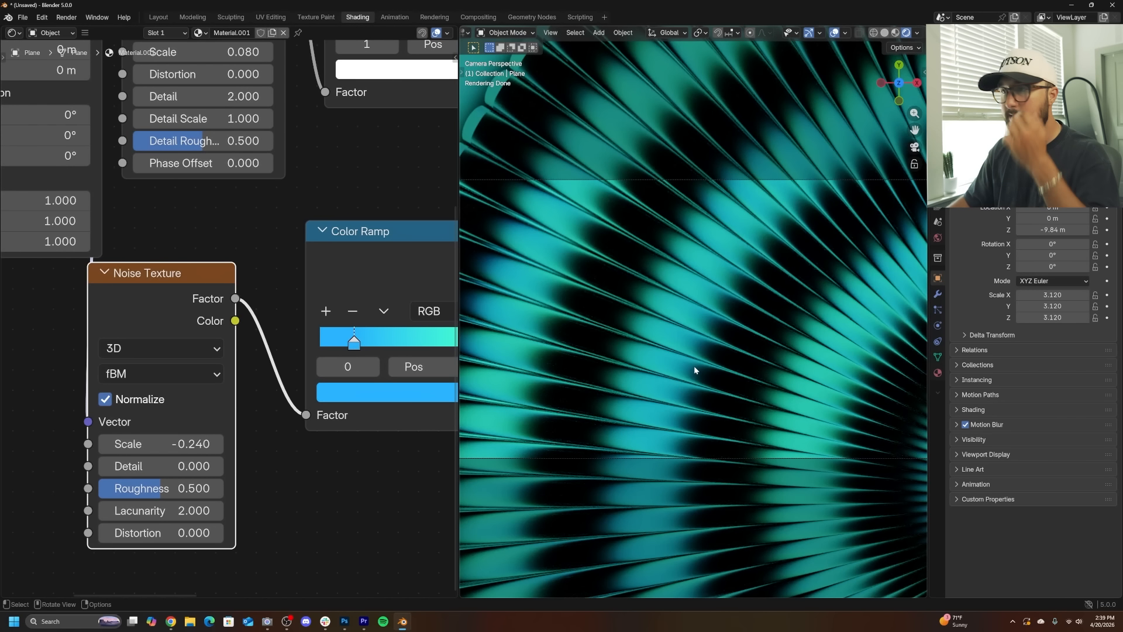
{"action": "middle_click_drag", "start_coordinate": [274, 396], "coordinate": [160, 402]}
- Move the second ramp's teal stop to position 0.632
{"action": "left_click_drag", "start_coordinate": [355, 351], "coordinate": [342, 351]}
{"action": "middle_click_drag", "start_coordinate": [197, 389], "coordinate": [324, 378]}
{"action": "middle_click_drag", "start_coordinate": [213, 338], "coordinate": [366, 344]}
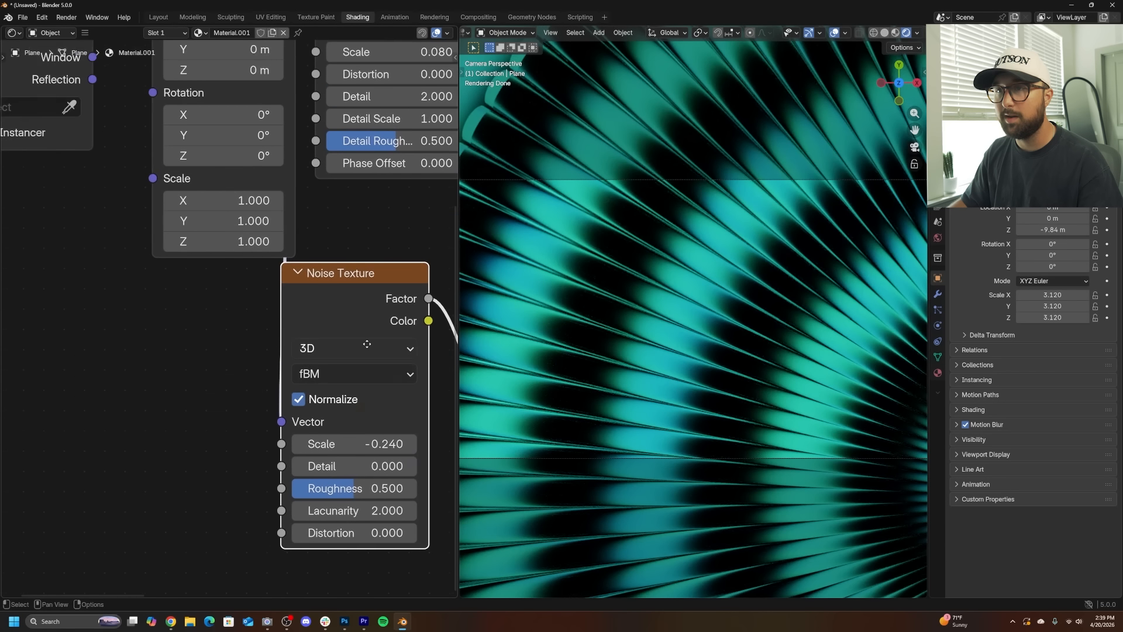
{"action": "scroll", "coordinate": [283, 308], "scroll_direction": "down", "scroll_amount": 5}
{"action": "scroll", "coordinate": [292, 339], "scroll_direction": "up", "scroll_amount": 4}
{"action": "middle_click_drag", "start_coordinate": [297, 358], "coordinate": [131, 372]}
{"action": "scroll", "coordinate": [344, 353], "scroll_direction": "up", "scroll_amount": 4}
{"action": "middle_click_drag", "start_coordinate": [351, 355], "coordinate": [231, 356]}
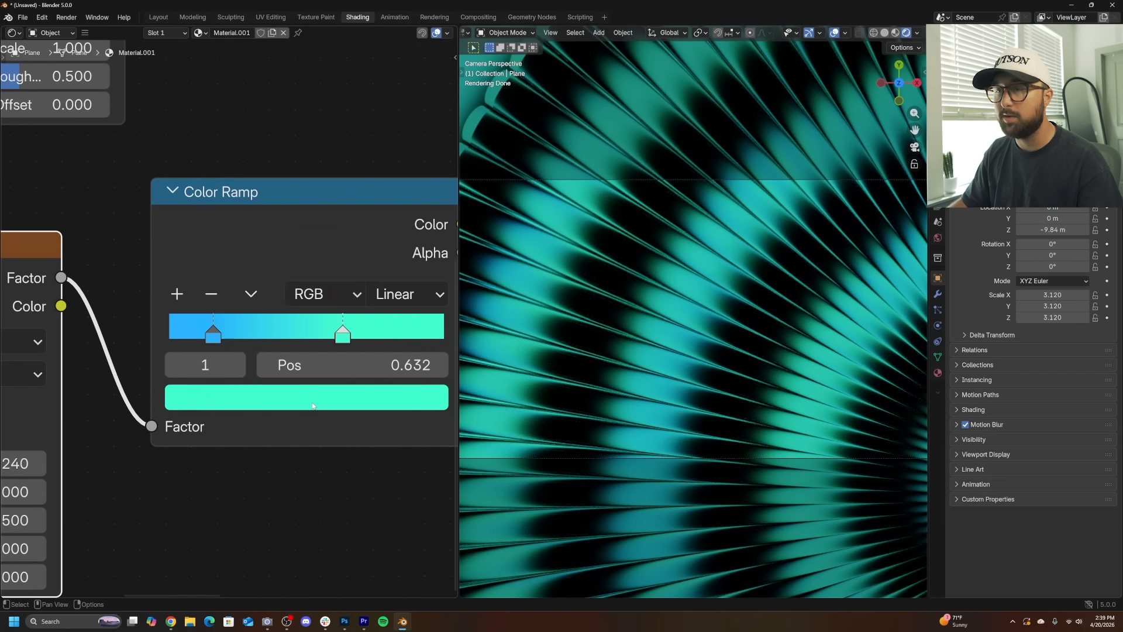
- Recolor the second ramp's teal stop pale yellow and its blue stop orange
{"action": "left_click", "coordinate": [249, 397]}
{"action": "left_click", "coordinate": [242, 172]}
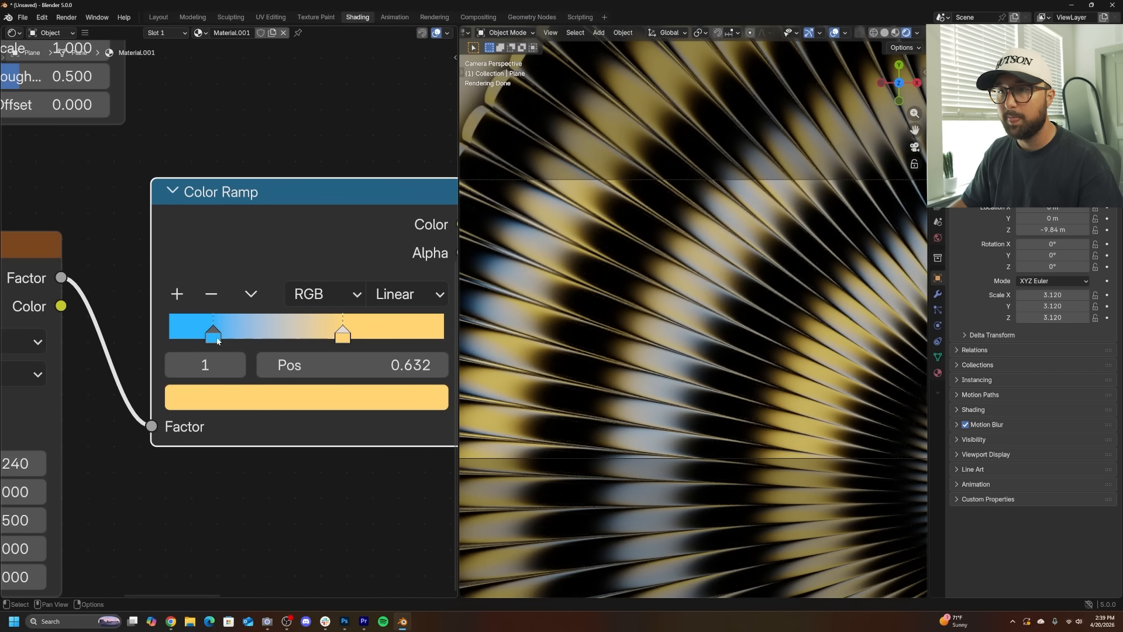
{"action": "left_click", "coordinate": [216, 338]}
{"action": "left_click", "coordinate": [237, 388]}
{"action": "left_click", "coordinate": [239, 221]}
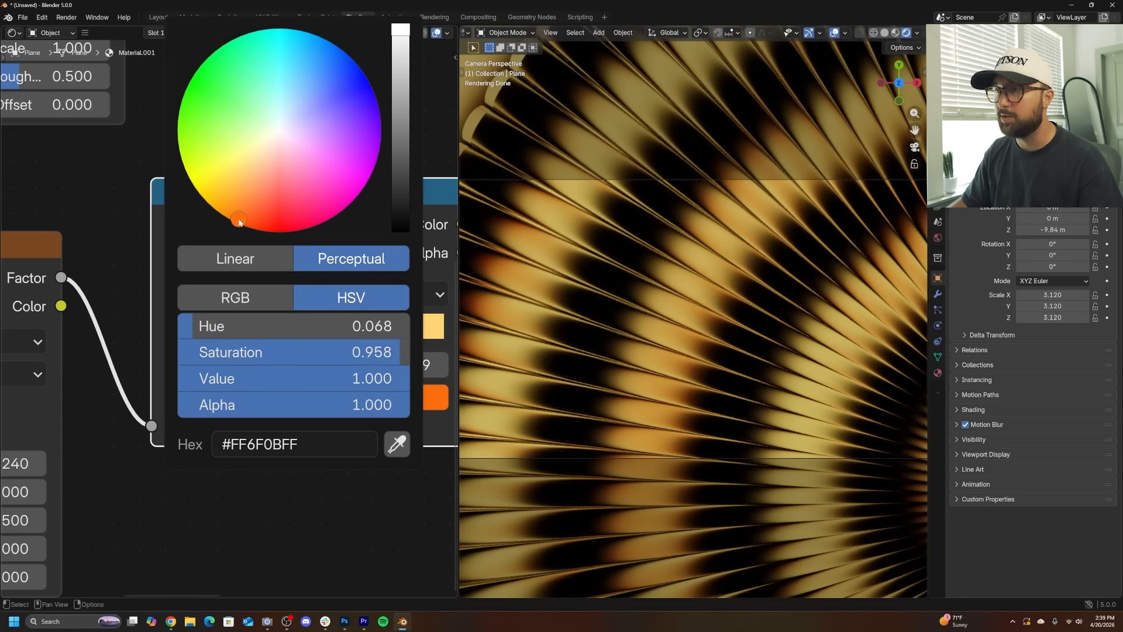
- Set a viewport render region over the lower-right area of the camera view
{"action": "scroll", "coordinate": [667, 281], "scroll_direction": "down", "scroll_amount": 5}
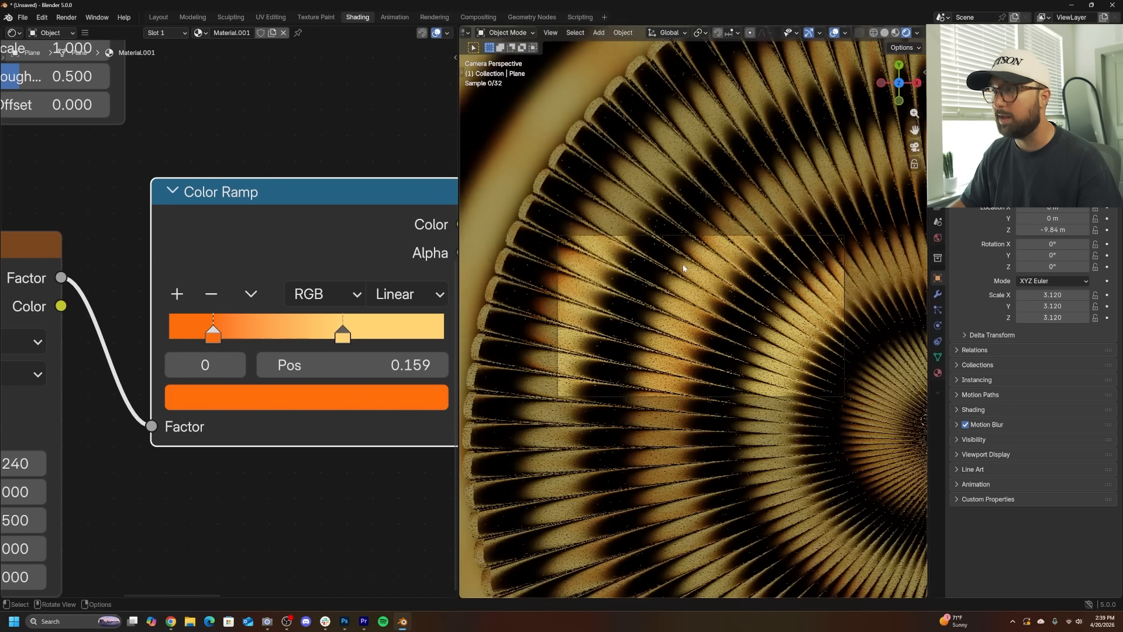
{"action": "scroll", "coordinate": [684, 268], "scroll_direction": "up", "scroll_amount": 3}
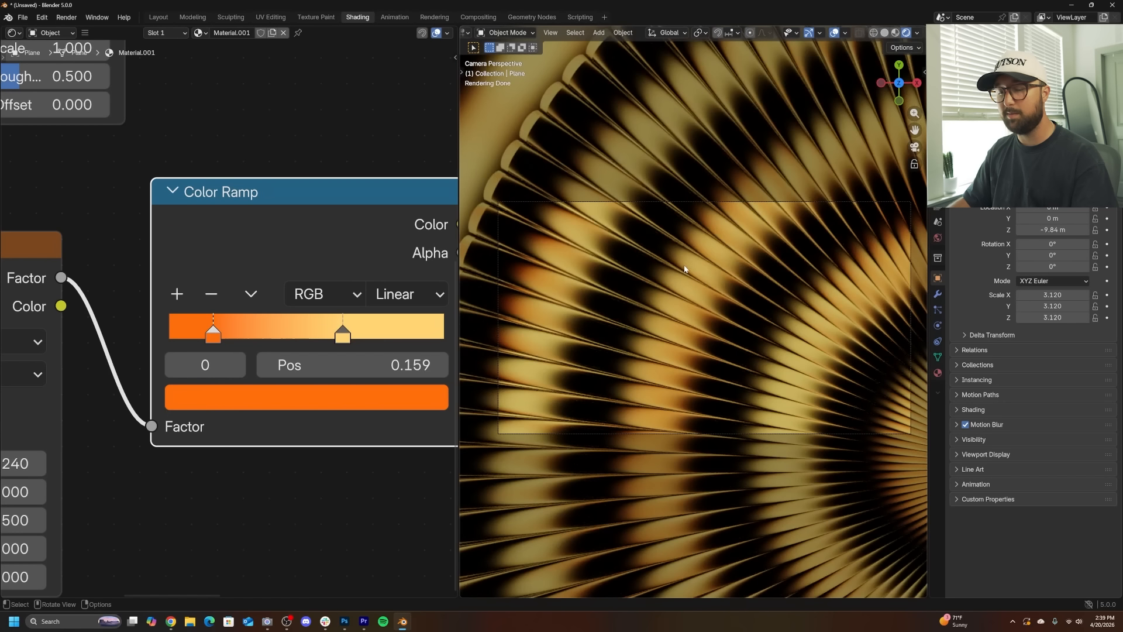
{"action": "key", "text": "F3"}
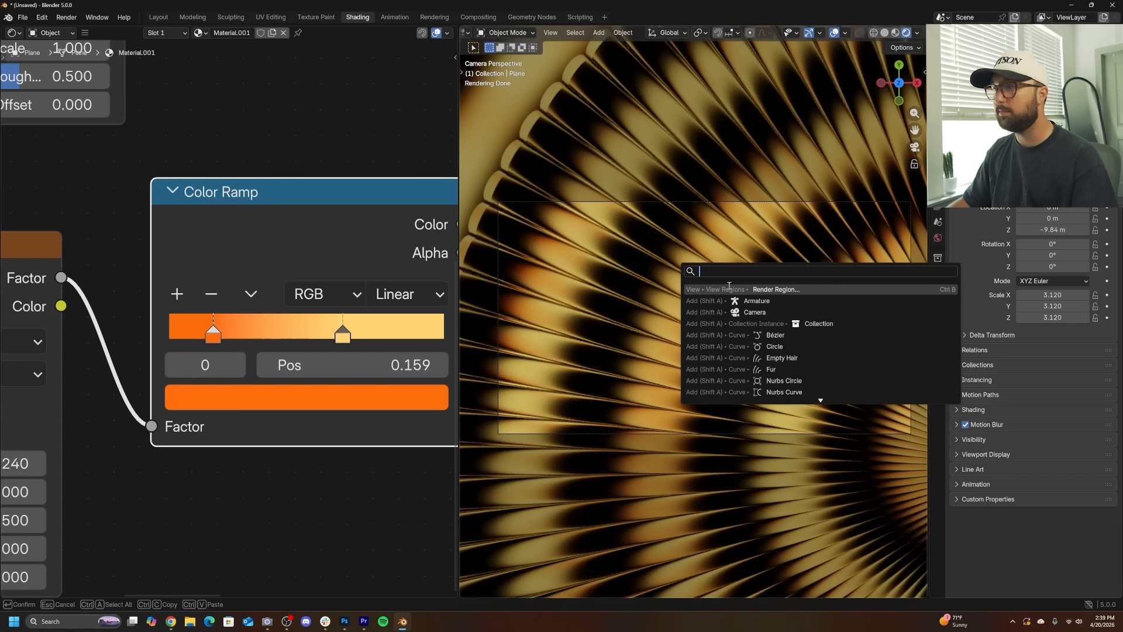
{"action": "left_click", "coordinate": [727, 284]}
{"action": "left_click_drag", "start_coordinate": [494, 189], "coordinate": [924, 469]}
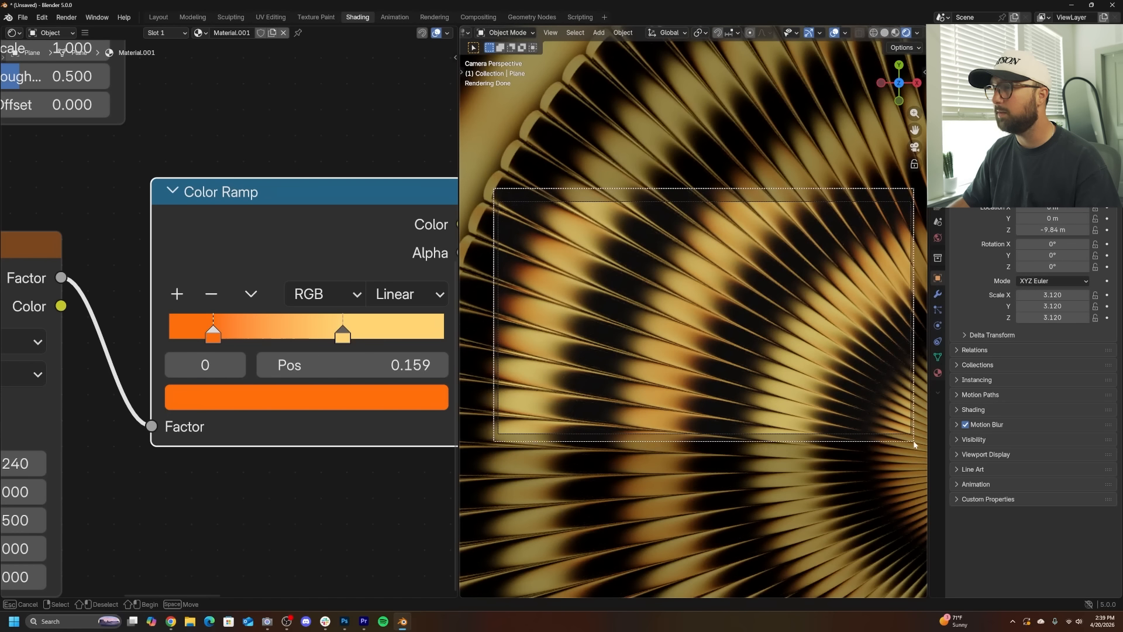
{"action": "scroll", "coordinate": [782, 386], "scroll_direction": "up", "scroll_amount": 5}
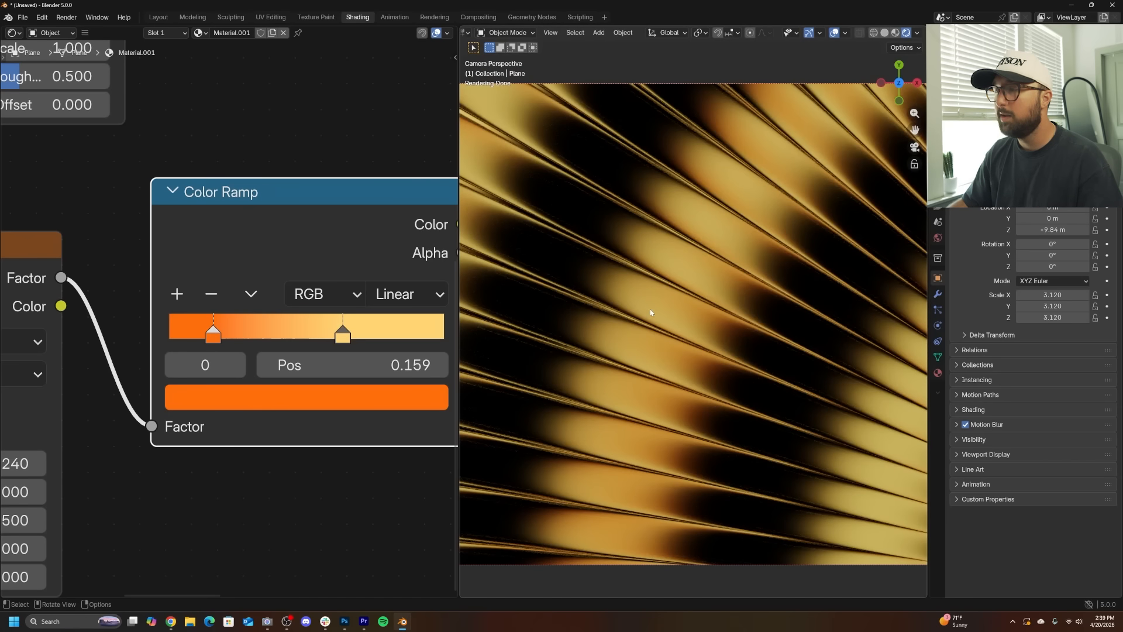
{"action": "scroll", "coordinate": [651, 313], "scroll_direction": "down", "scroll_amount": 2}
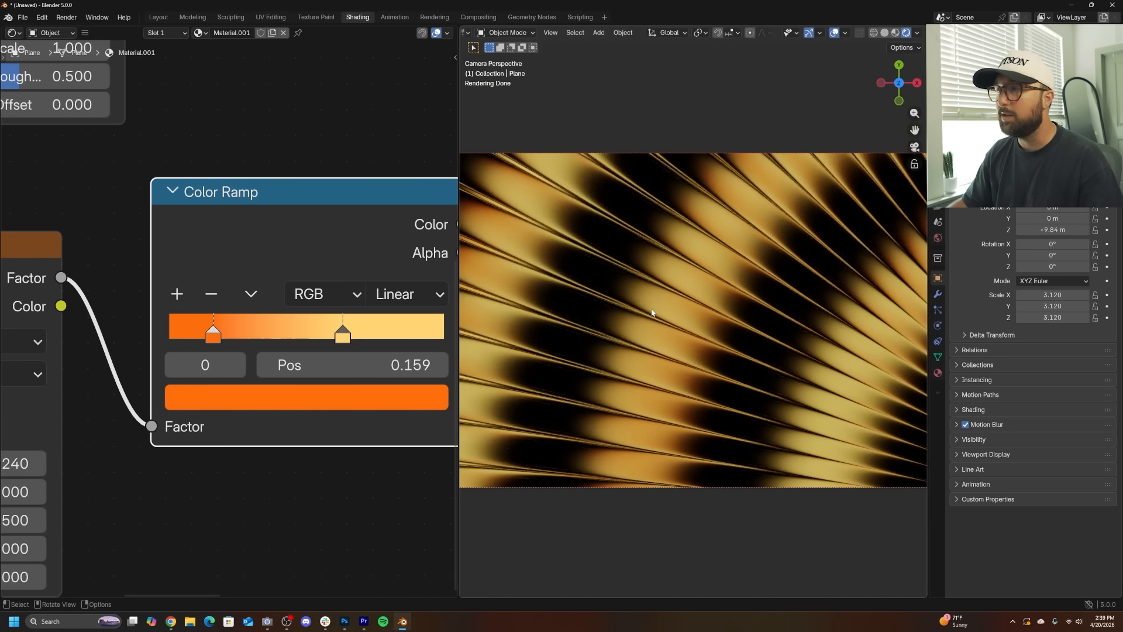
- Set the Wave Texture's Scale to -0.090
{"action": "middle_click_drag", "start_coordinate": [229, 349], "coordinate": [407, 292]}
{"action": "middle_click_drag", "start_coordinate": [178, 201], "coordinate": [233, 411]}
{"action": "left_click_drag", "start_coordinate": [256, 258], "coordinate": [169, 258]}
{"action": "middle_click_drag", "start_coordinate": [256, 258], "coordinate": [209, 294]}
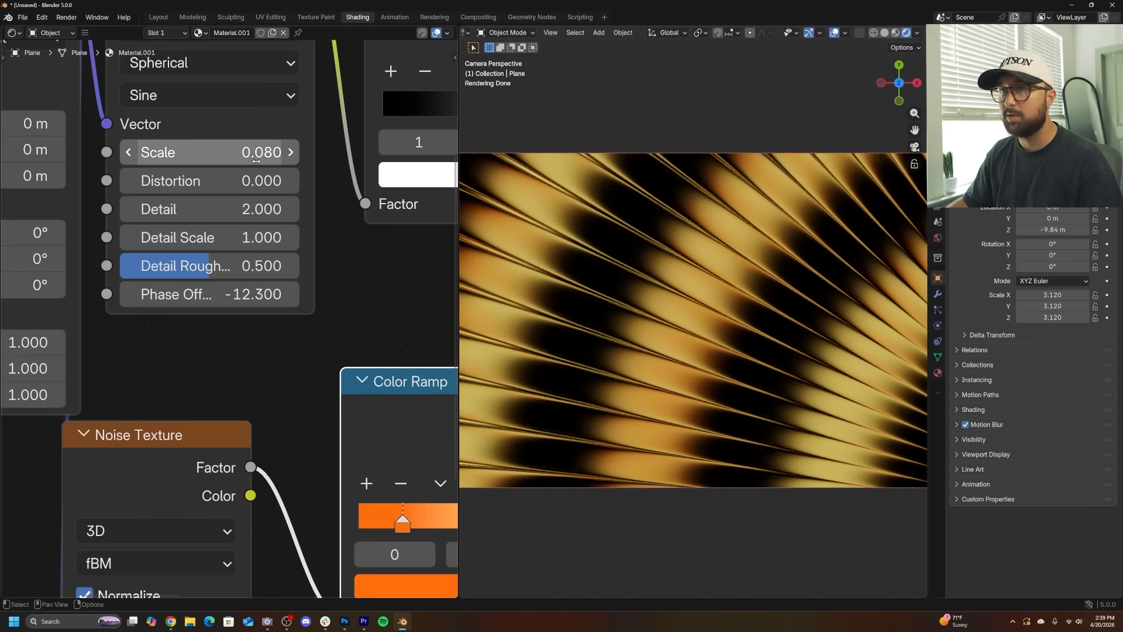
{"action": "mouse_move", "coordinate": [209, 152]}
{"action": "left_mouse_down"}
{"action": "mouse_move", "coordinate": [184, 152]}
{"action": "mouse_move", "coordinate": [201, 153]}
{"action": "left_mouse_up"}
{"action": "scroll", "coordinate": [782, 341], "scroll_direction": "down", "scroll_amount": 3}
{"action": "scroll", "coordinate": [782, 340], "scroll_direction": "up", "scroll_amount": 2}
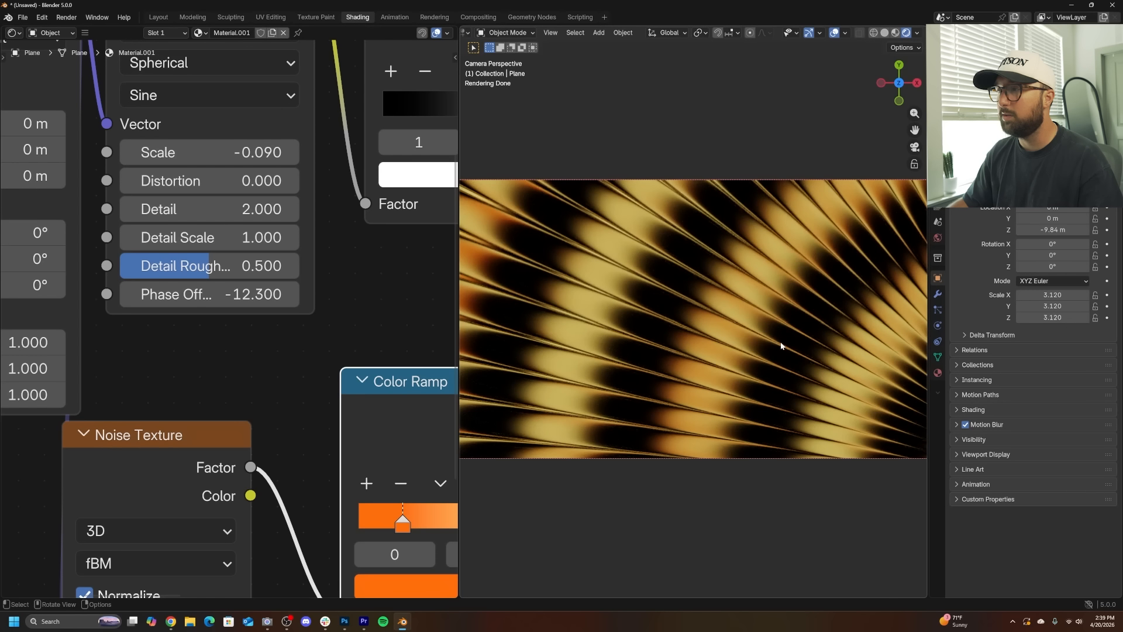
- Set the Wave Texture's Phase Offset to -24.900
{"action": "left_click_drag", "start_coordinate": [257, 294], "coordinate": [184, 295]}
{"action": "middle_click_drag", "start_coordinate": [388, 236], "coordinate": [233, 301]}
{"action": "middle_click_drag", "start_coordinate": [324, 188], "coordinate": [218, 282]}
{"action": "left_click_drag", "start_coordinate": [274, 274], "coordinate": [247, 276]}
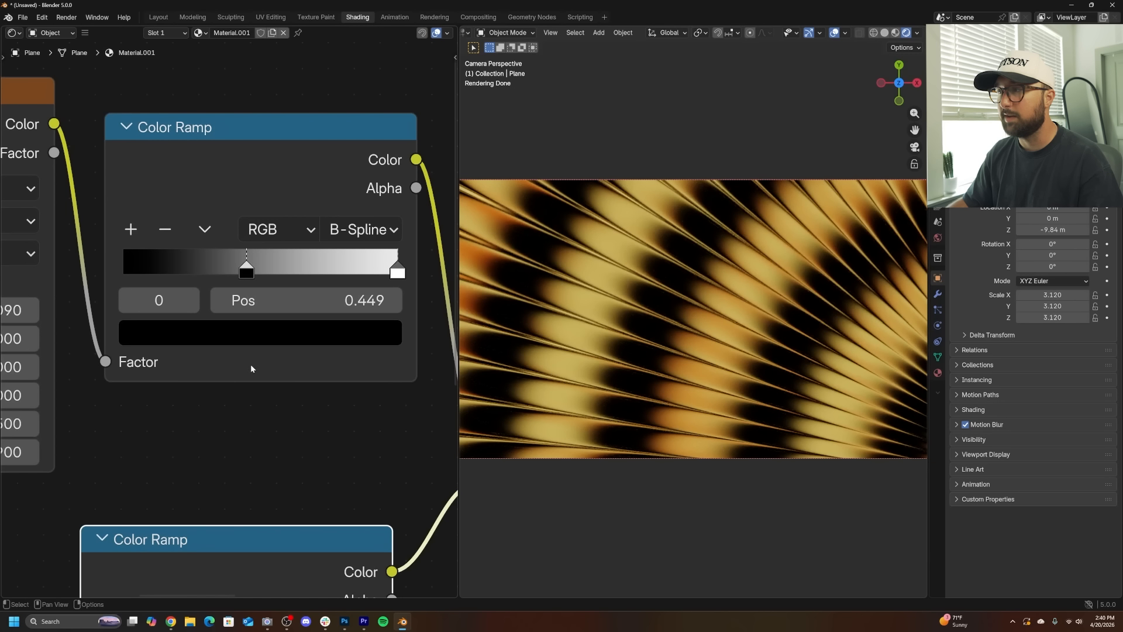
{"action": "middle_click_drag", "start_coordinate": [250, 364], "coordinate": [378, 342]}
{"action": "scroll", "coordinate": [378, 364], "scroll_direction": "down", "scroll_amount": 3}
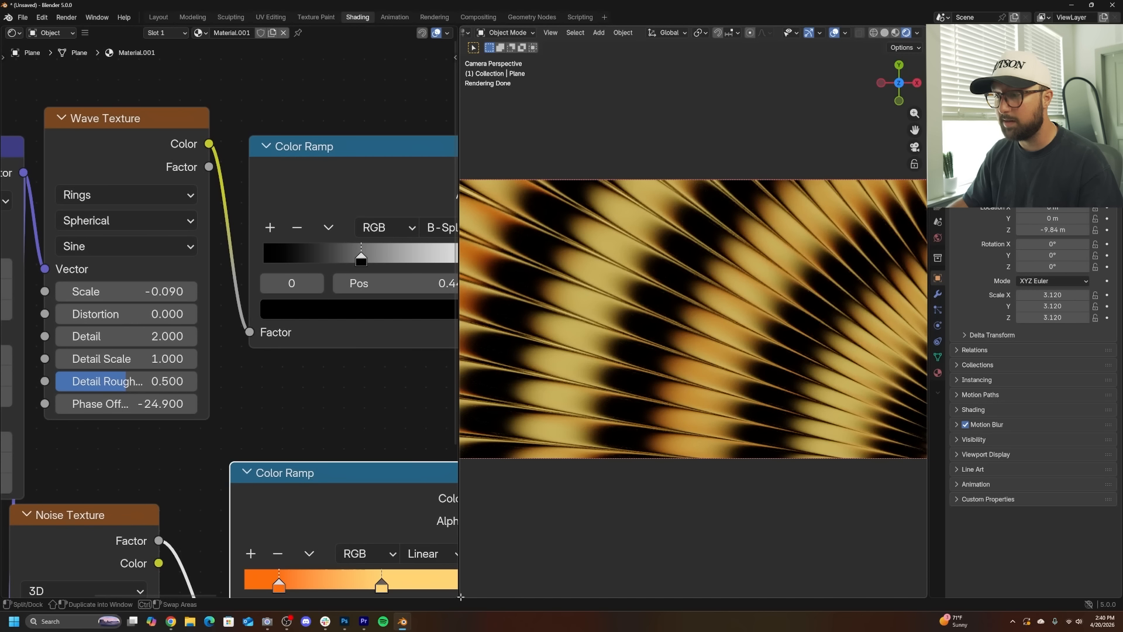
- Split off a strip below the viewport and turn it into a Timeline editor
{"action": "left_click_drag", "start_coordinate": [460, 597], "coordinate": [468, 492]}
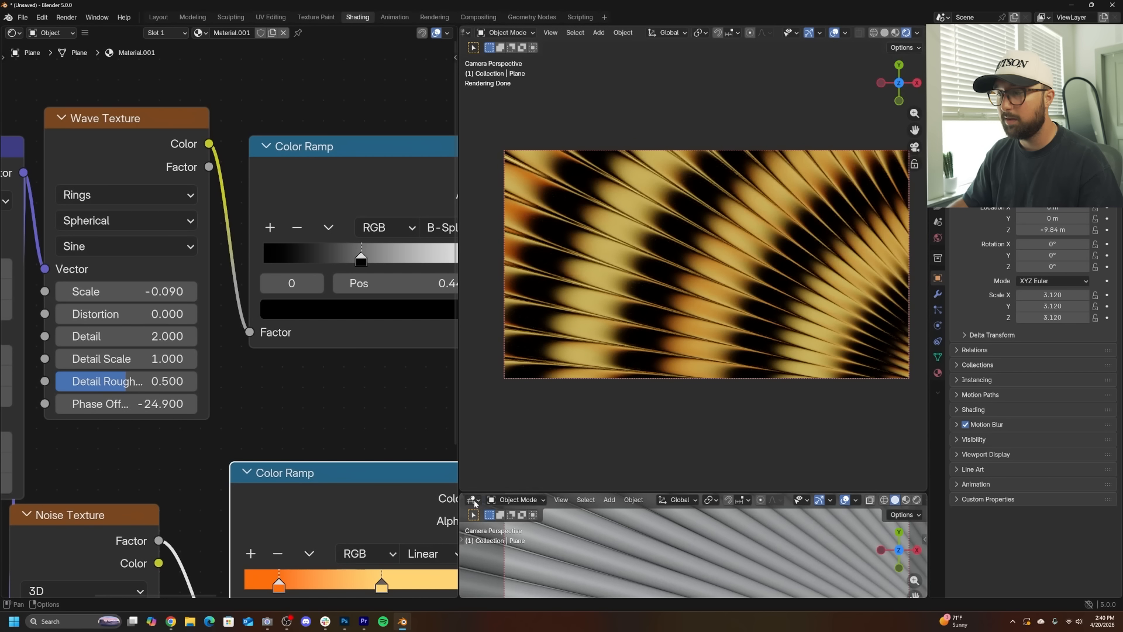
{"action": "left_click", "coordinate": [474, 500]}
{"action": "left_click", "coordinate": [621, 408]}
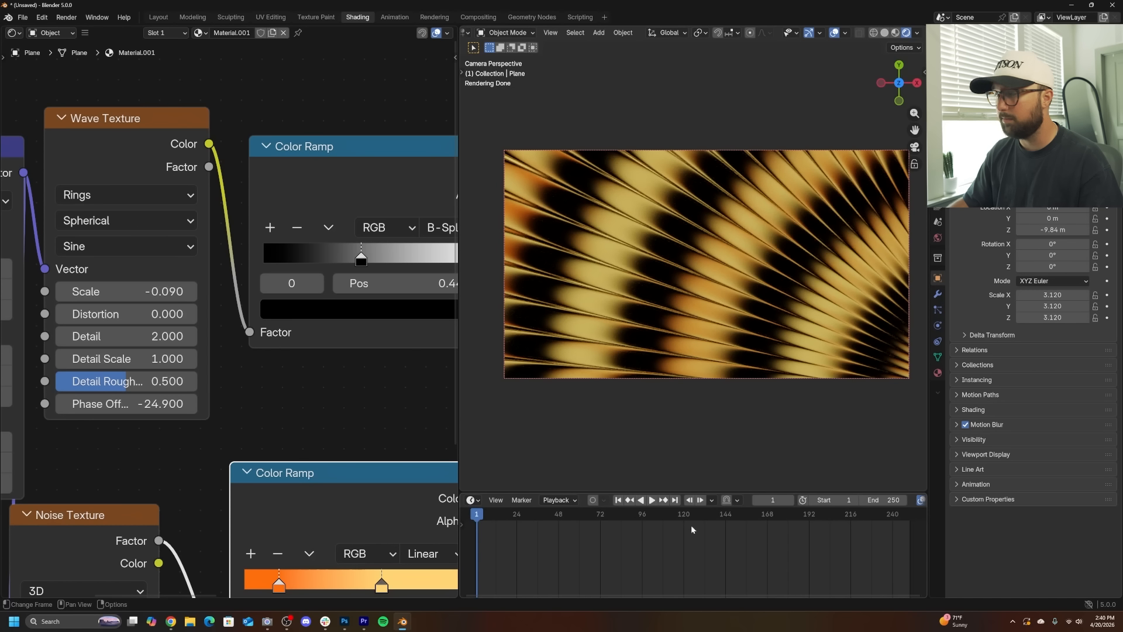
- Set the animation's end frame to 80 and step the playhead back to frame 0
{"action": "left_click", "coordinate": [878, 503]}
{"action": "type", "text": "80"}
{"action": "key", "text": "Return"}
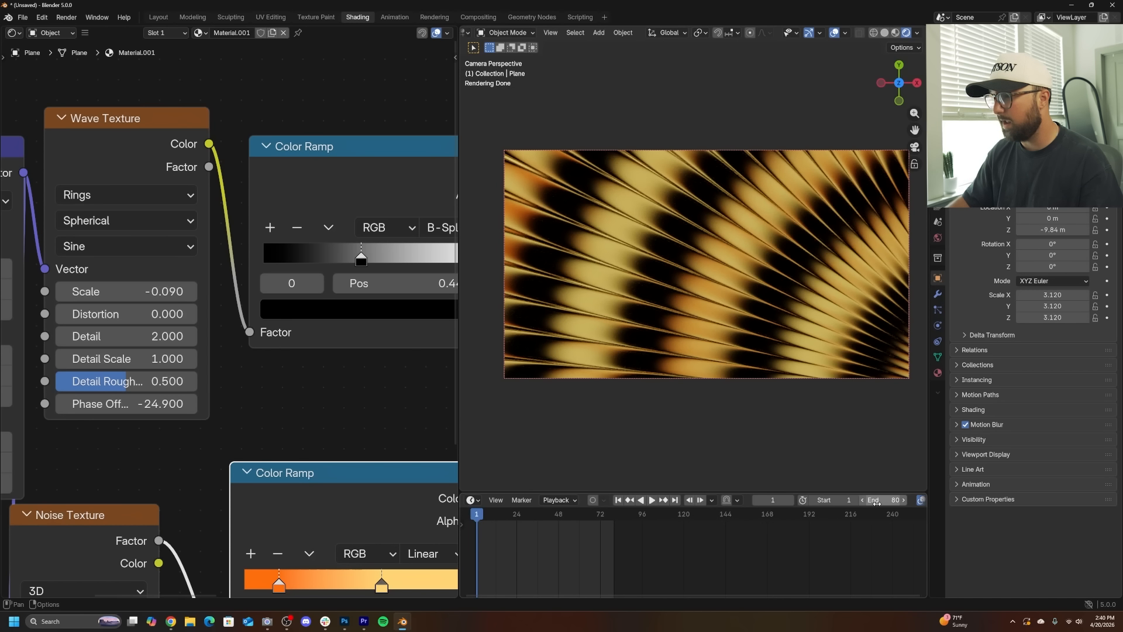
{"action": "middle_click_drag", "start_coordinate": [569, 545], "coordinate": [719, 563]}
{"action": "scroll", "coordinate": [656, 554], "scroll_direction": "up", "scroll_amount": 10}
{"action": "key", "text": "Left"}
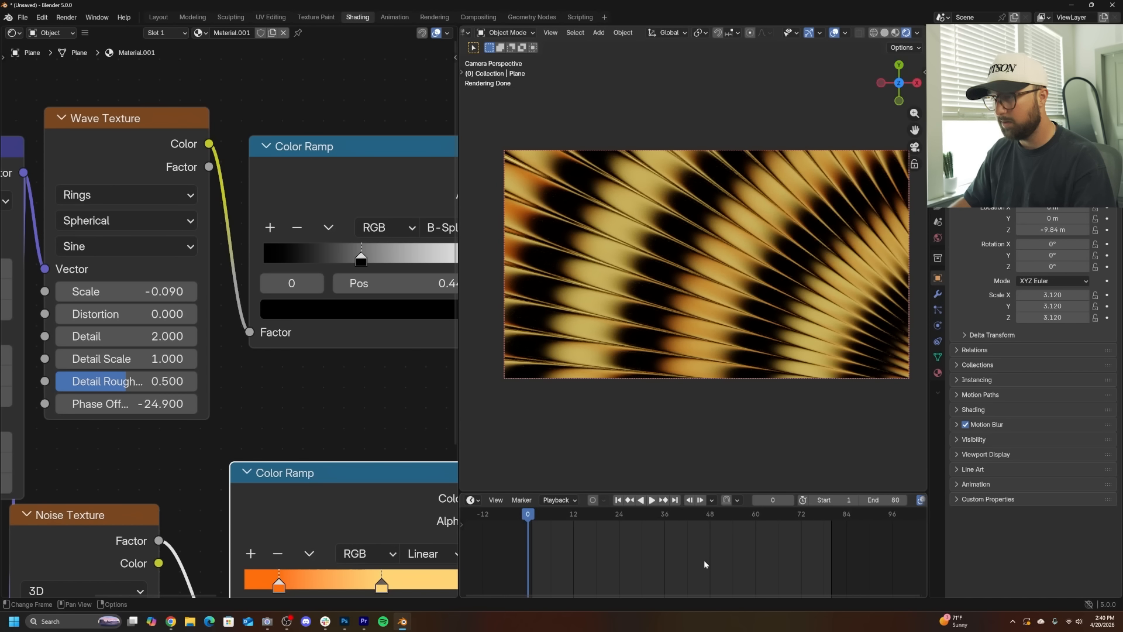
- Set the Wave Texture's Phase Offset to 0 and insert a keyframe on it at frame 0
{"action": "middle_click_drag", "start_coordinate": [217, 332], "coordinate": [290, 325]}
{"action": "double_click", "coordinate": [225, 397]}
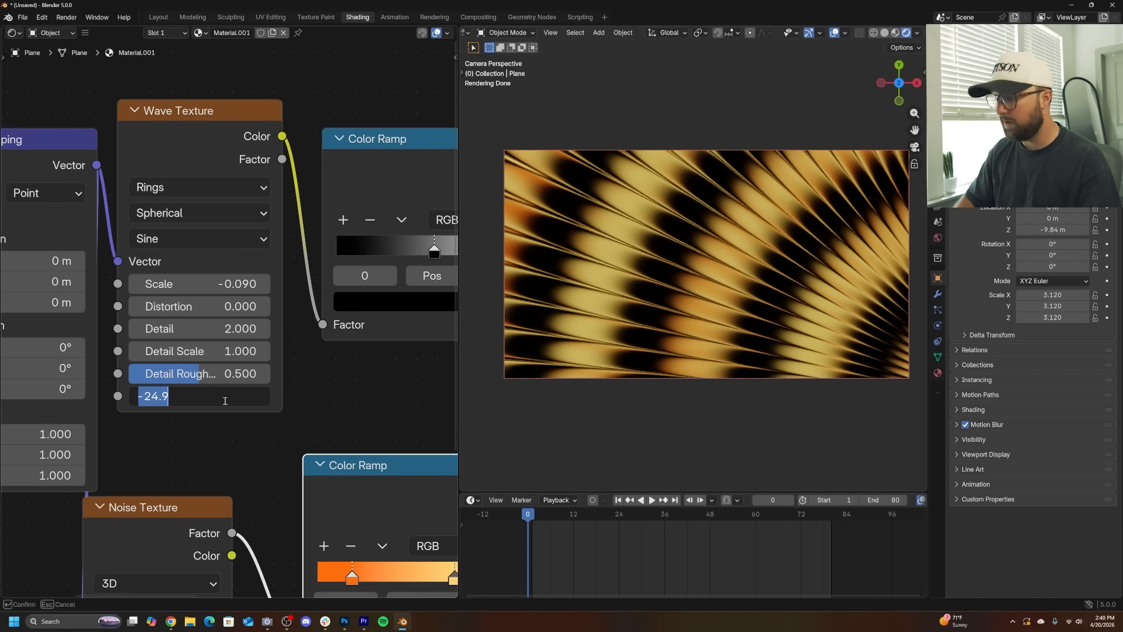
{"action": "type", "text": "0"}
{"action": "key", "text": "Return"}
{"action": "key", "text": "i"}
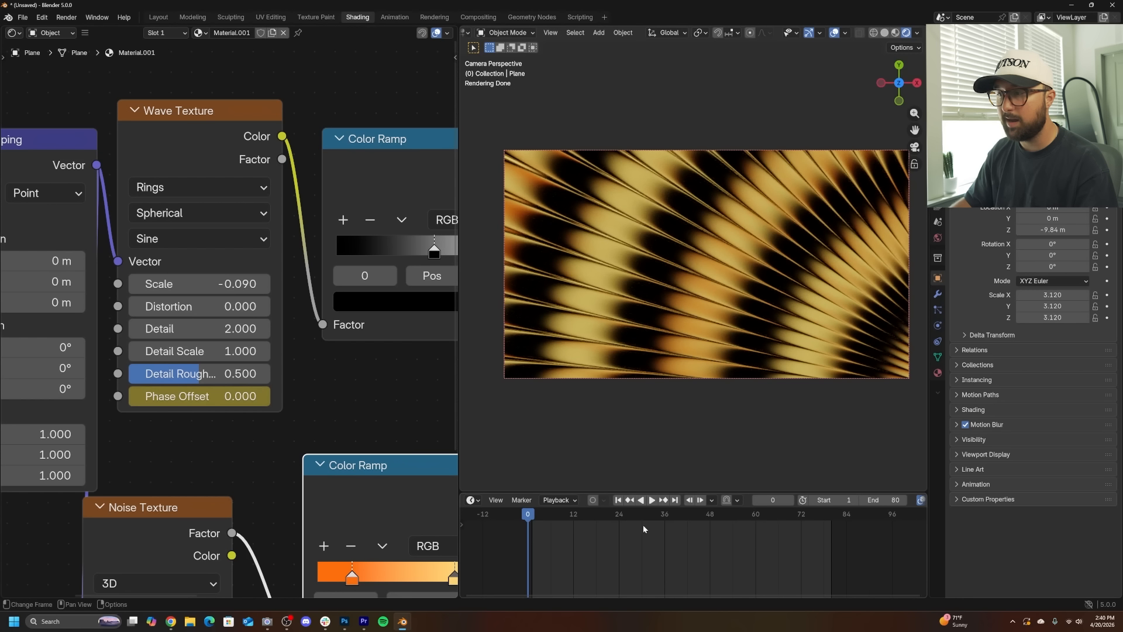
- At frame 80, set the Phase Offset to 2*pi (6.283) as its second keyframe
{"action": "left_click", "coordinate": [675, 500]}
{"action": "double_click", "coordinate": [218, 404]}
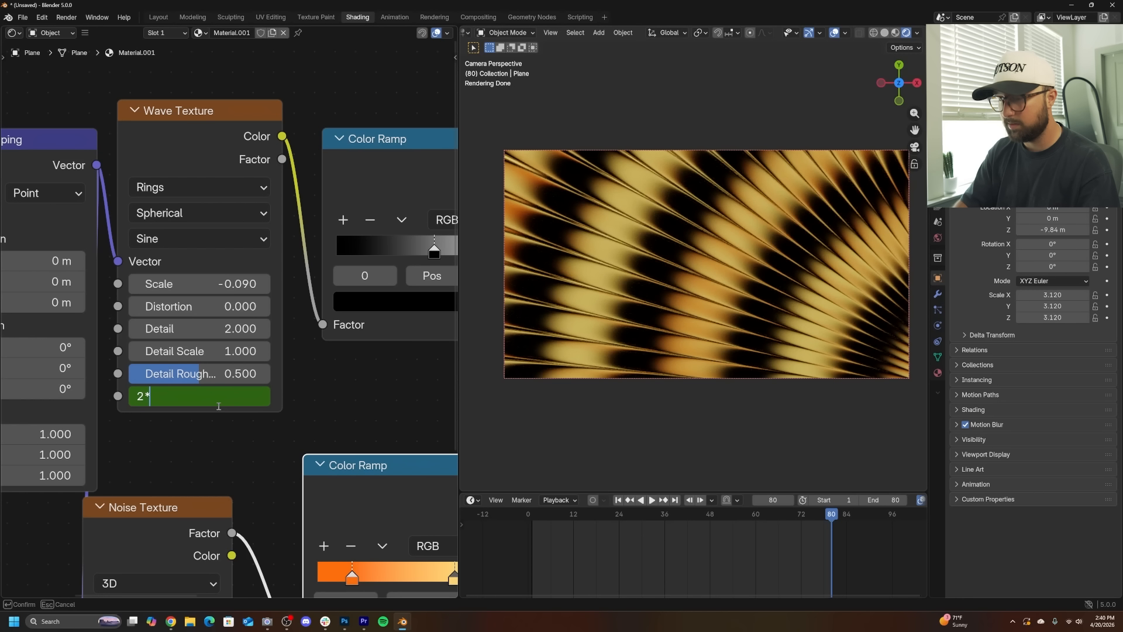
{"action": "key", "text": "Return"}
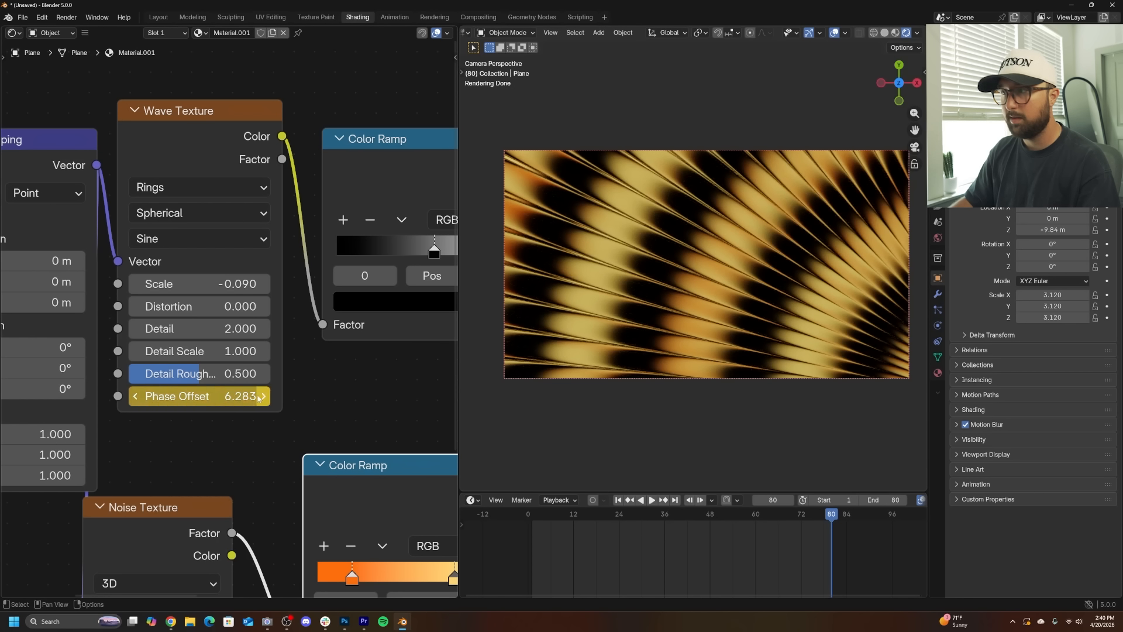
- Play back the animation to preview the moving wave pattern in the rendered viewport
{"action": "key", "text": "space"}
{"action": "scroll", "coordinate": [715, 329], "scroll_direction": "up", "scroll_amount": 3}
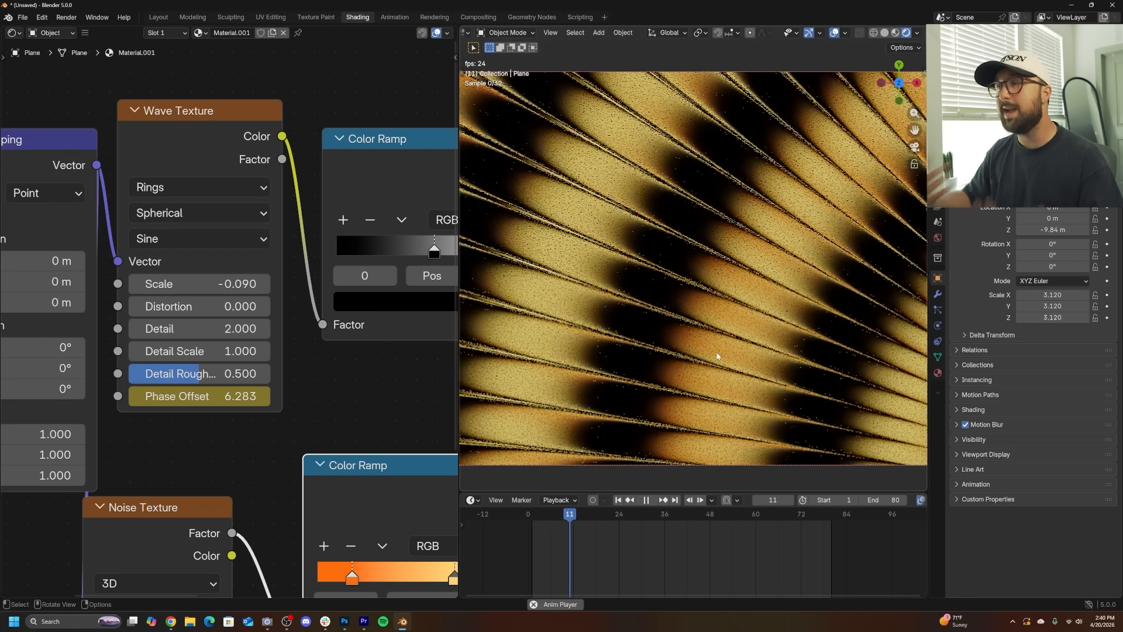
{"action": "key", "text": "space"}
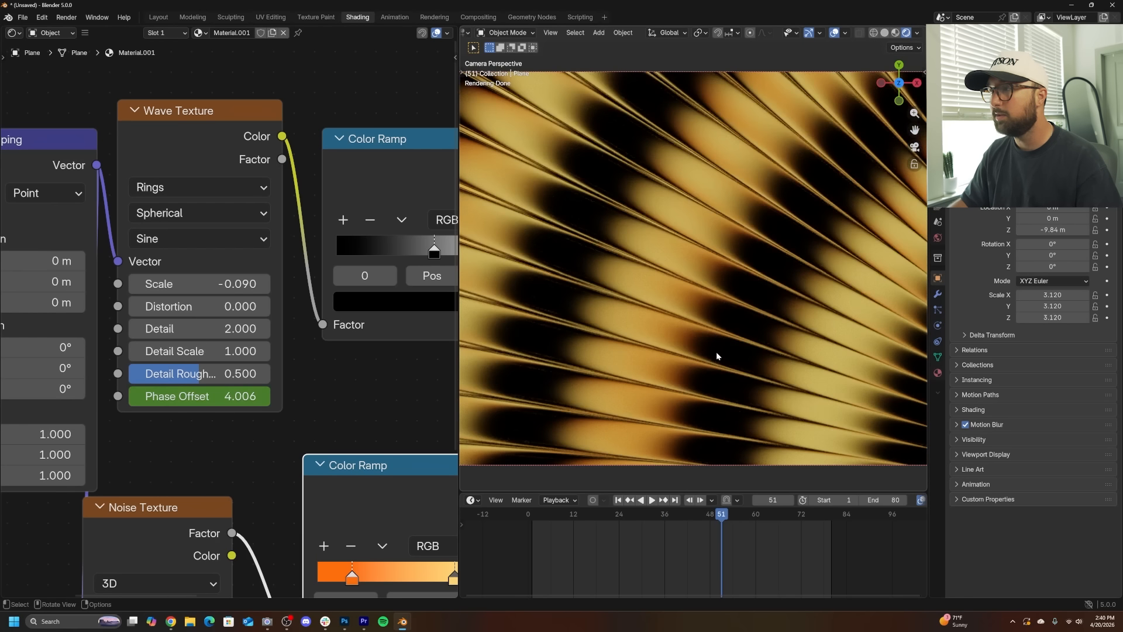
{"action": "scroll", "coordinate": [717, 352], "scroll_direction": "up", "scroll_amount": 2}
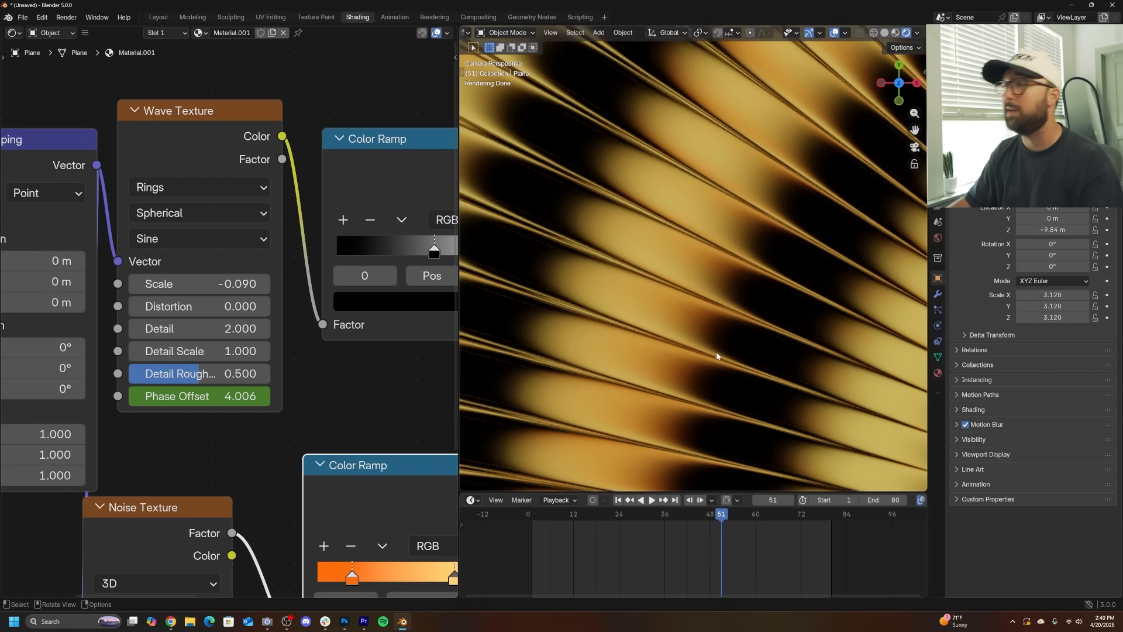
{"action": "scroll", "coordinate": [717, 352], "scroll_direction": "down", "scroll_amount": 3}
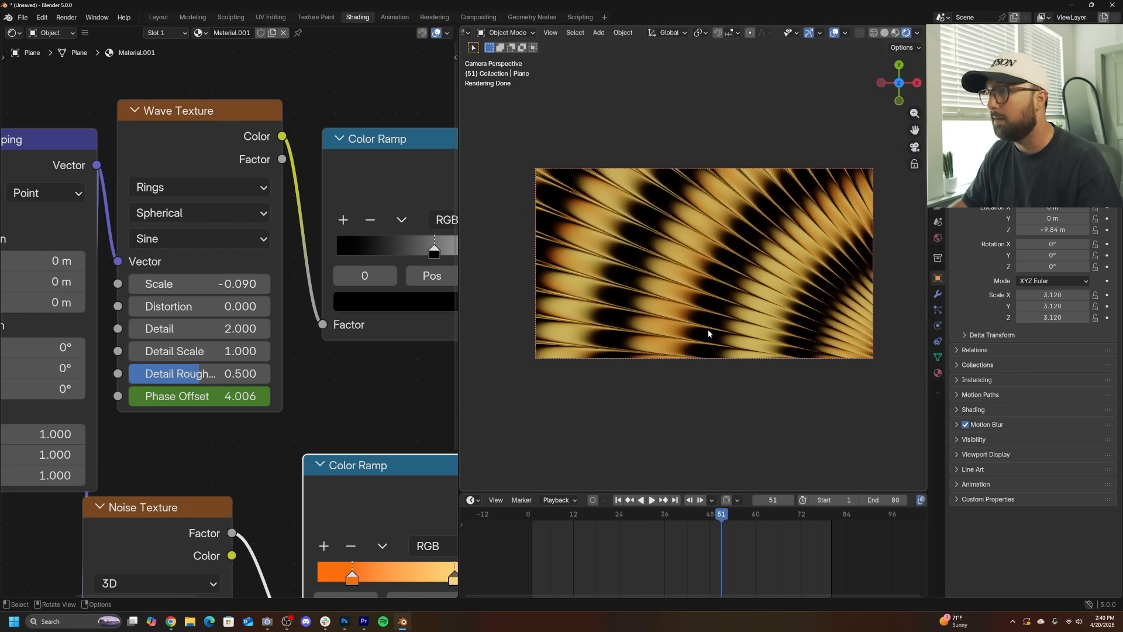
{"action": "scroll", "coordinate": [708, 334], "scroll_direction": "up", "scroll_amount": 3}
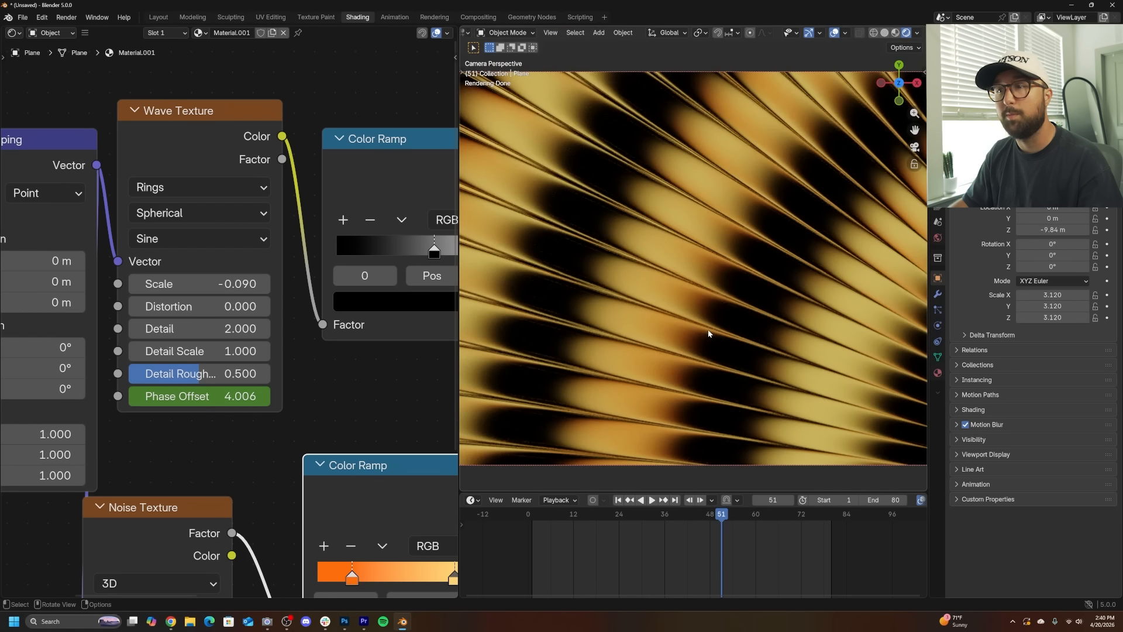
{"action": "scroll", "coordinate": [708, 334], "scroll_direction": "down", "scroll_amount": 2}
{"action": "scroll", "coordinate": [709, 334], "scroll_direction": "up", "scroll_amount": 2}
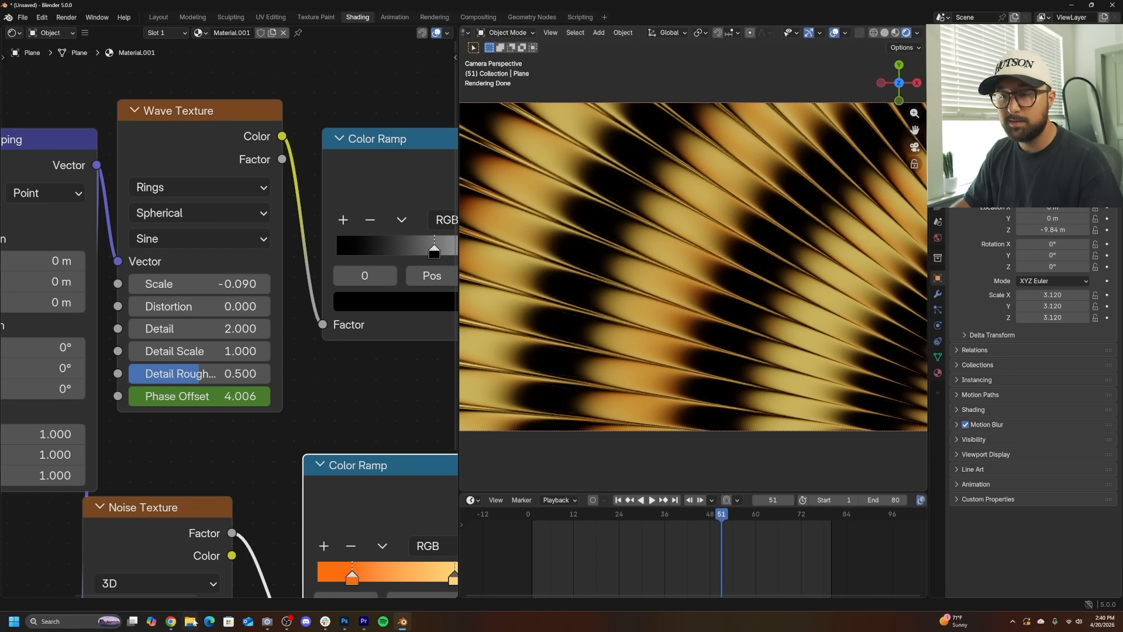
{"action": "left_click", "coordinate": [171, 622]}
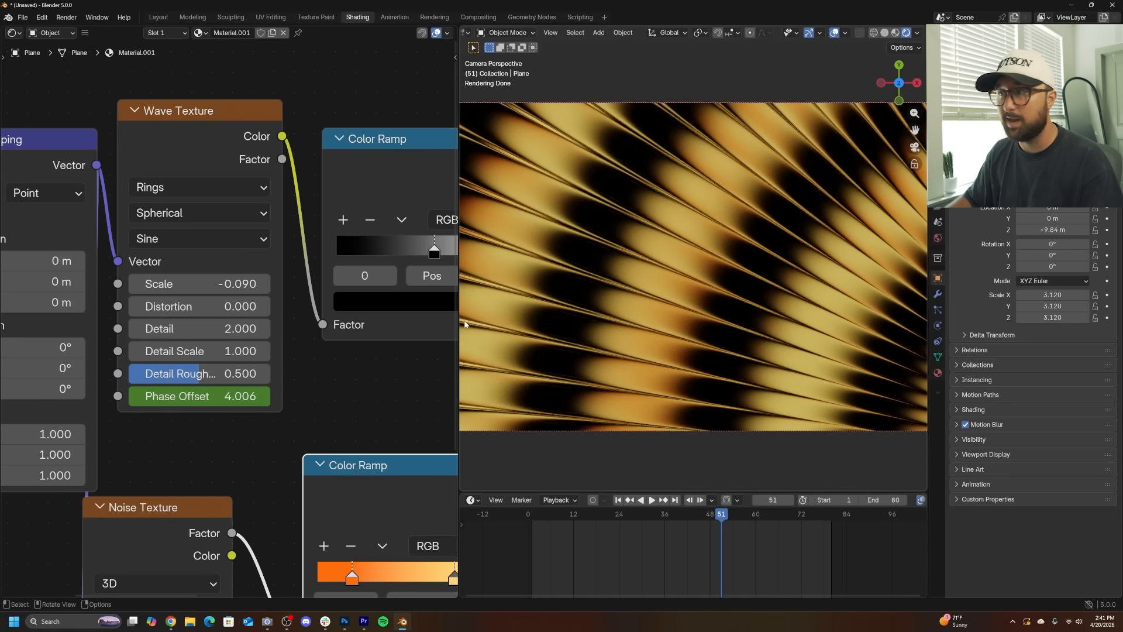
{"action": "scroll", "coordinate": [491, 311], "scroll_direction": "down", "scroll_amount": 2}
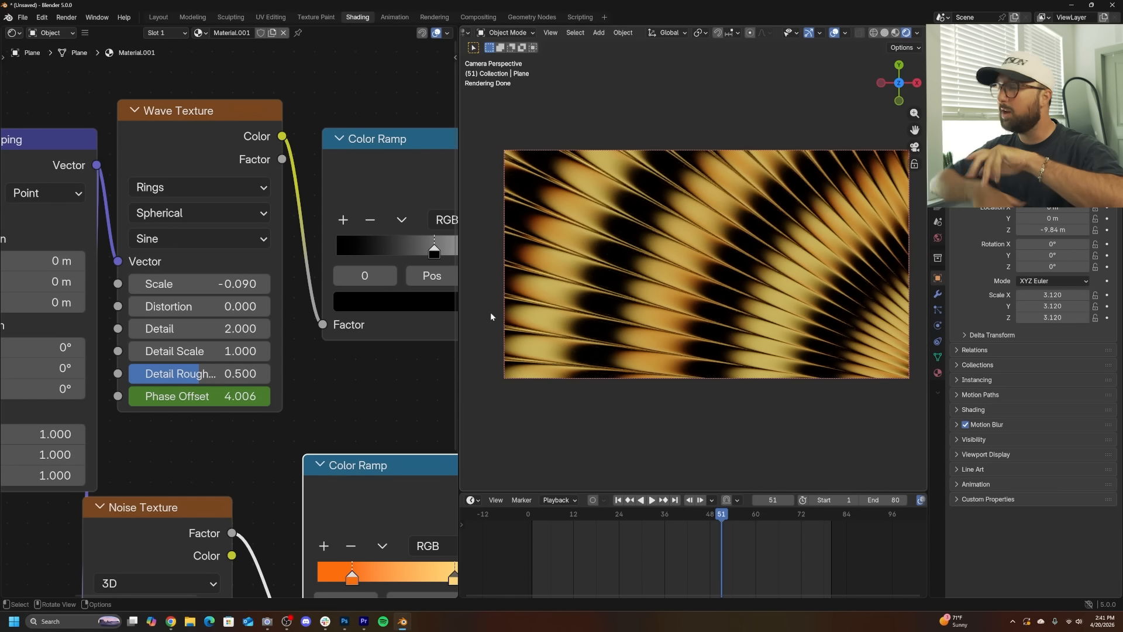
{"action": "scroll", "coordinate": [596, 289], "scroll_direction": "up", "scroll_amount": 3}
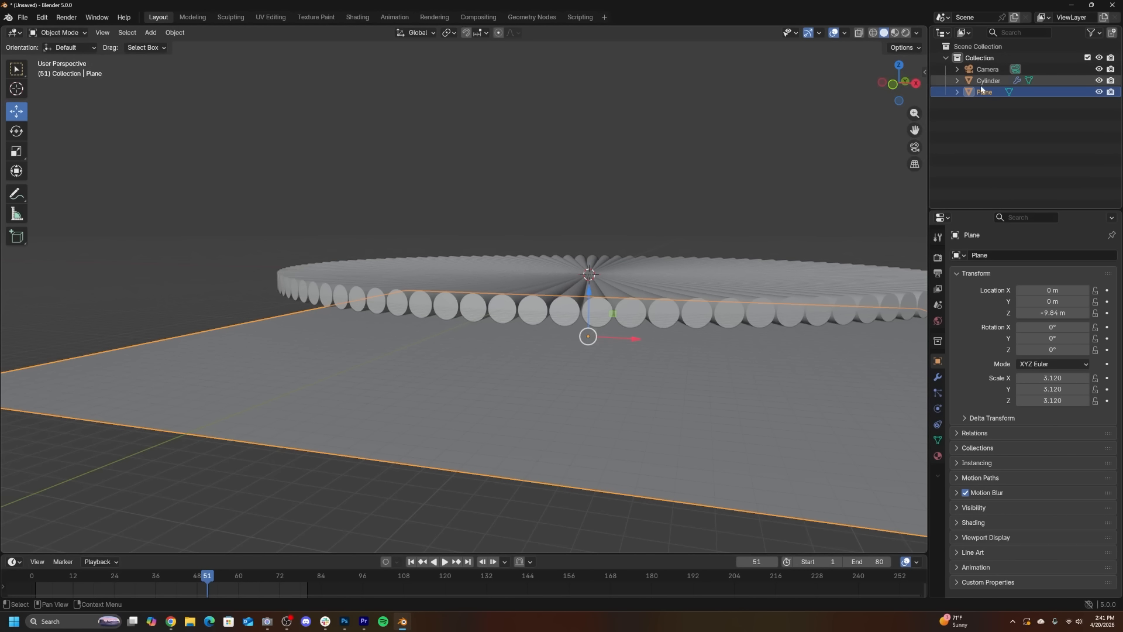
- Hide the backdrop plane in both the viewport and renders
{"action": "left_click", "coordinate": [1110, 93]}
{"action": "left_click", "coordinate": [1099, 92]}
{"action": "middle_click_drag", "start_coordinate": [637, 208], "coordinate": [641, 254]}
{"action": "middle_click_drag", "start_coordinate": [581, 397], "coordinate": [553, 358], "text": "shift"}
- Add a Text object and move it down to about -8.4 m on Z
{"action": "key", "text": "shift+a"}
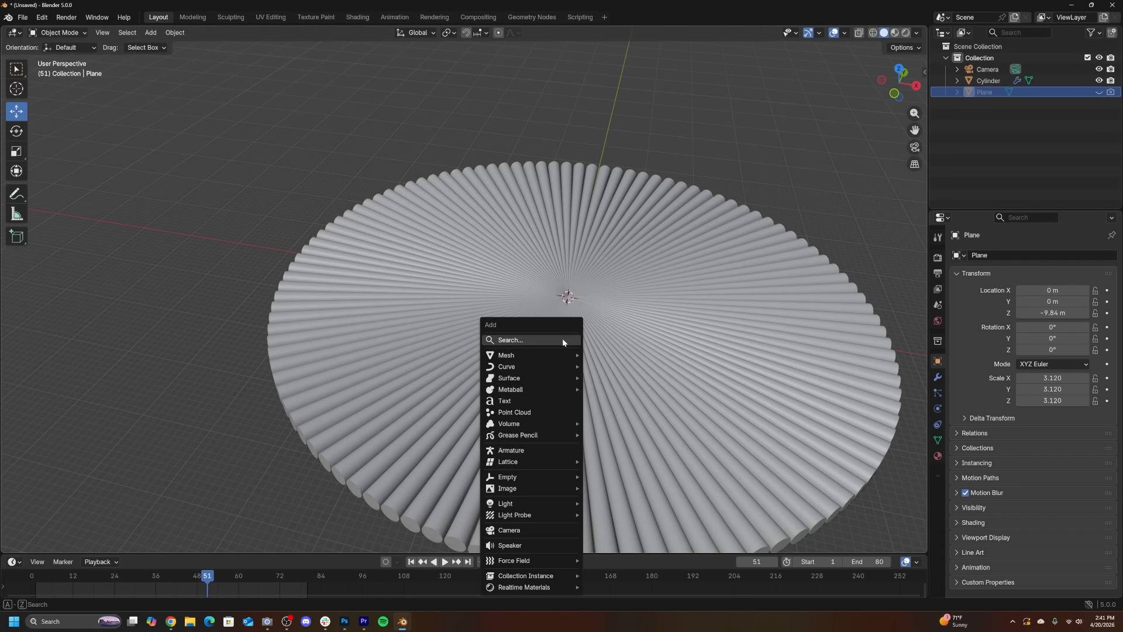
{"action": "left_click", "coordinate": [510, 401]}
{"action": "middle_click_drag", "start_coordinate": [511, 404], "coordinate": [577, 195]}
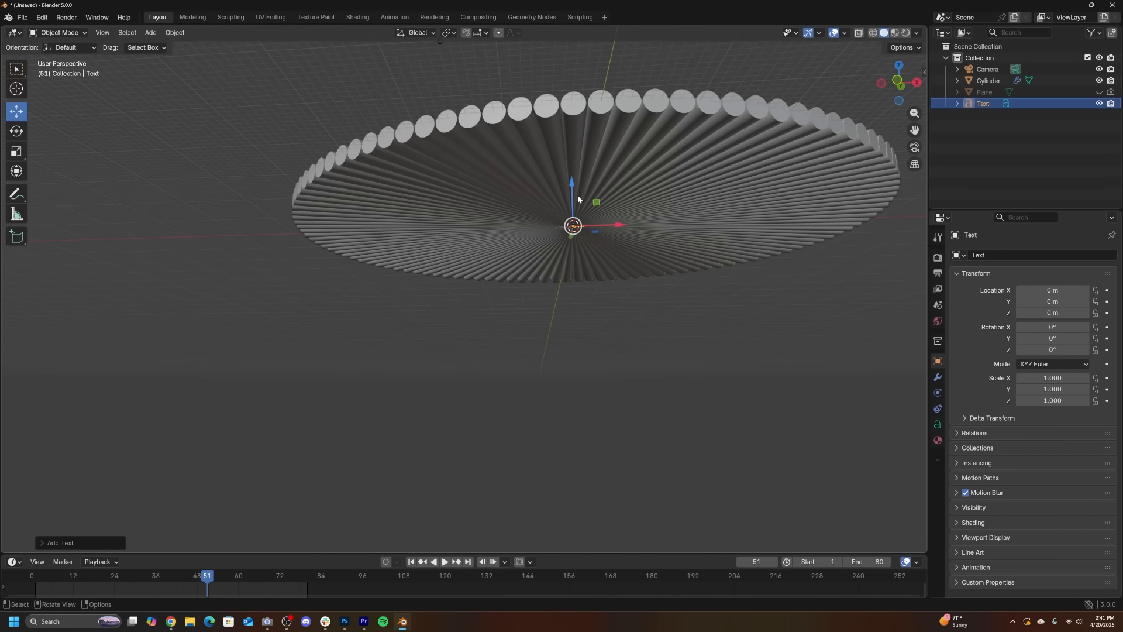
{"action": "left_click_drag", "start_coordinate": [577, 195], "coordinate": [588, 263]}
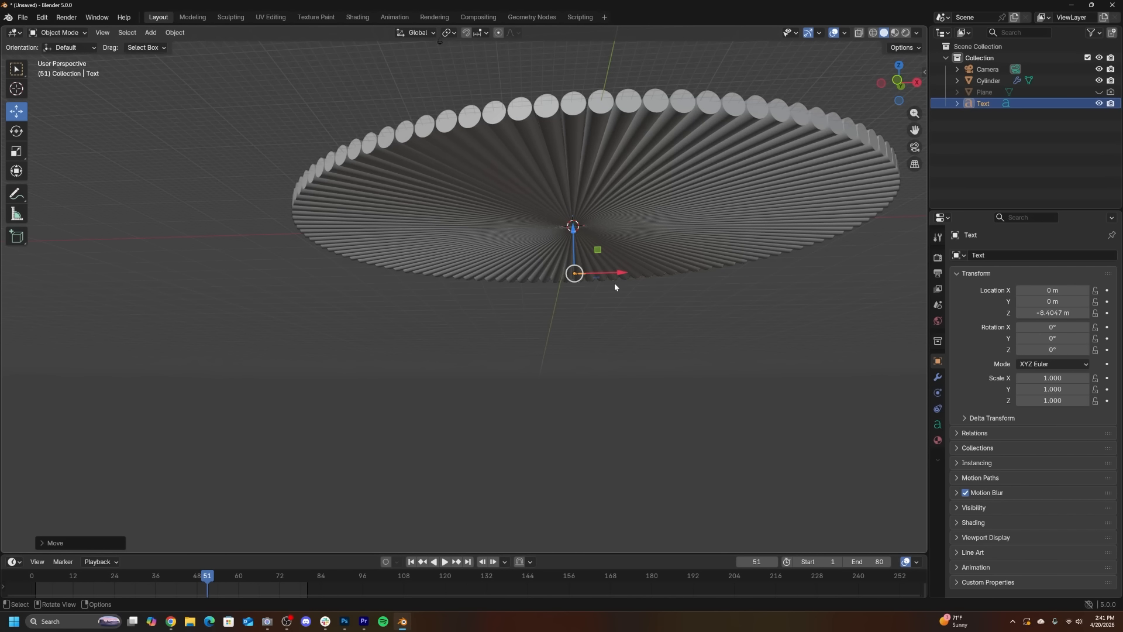
- Scale the text object up uniformly to about 21
{"action": "key", "text": "s"}
{"action": "left_click", "coordinate": [516, 381]}
{"action": "middle_click_drag", "start_coordinate": [648, 272], "coordinate": [523, 381]}
- Edit the text object, deleting the default word and typing new text in capital letters
{"action": "key", "text": "Tab"}
{"action": "key", "text": "BackSpace"}
{"action": "key", "text": "BackSpace"}
{"action": "key", "text": "BackSpace"}
{"action": "key", "text": "BackSpace"}
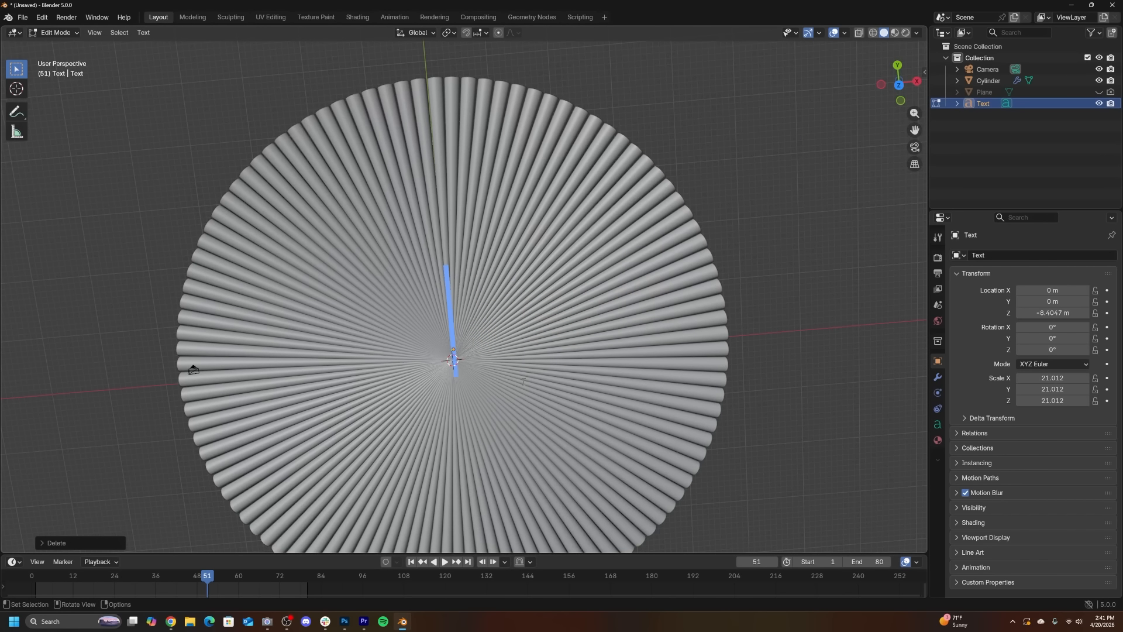
{"action": "key", "text": "Caps_Lock"}
{"action": "type", "text": "B"}
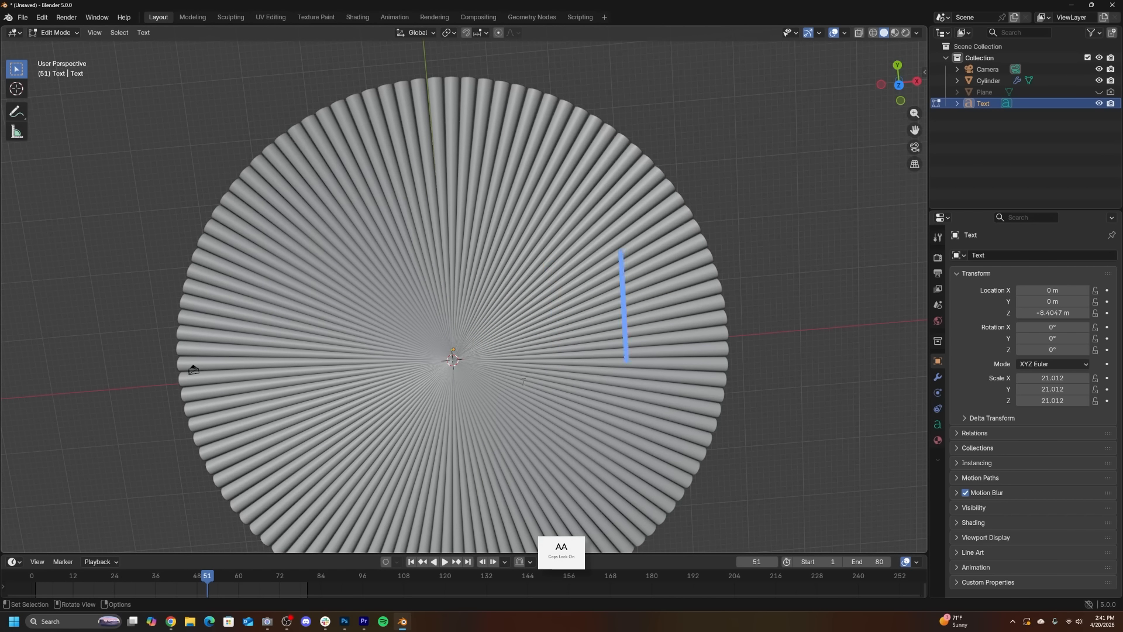
{"action": "key", "text": "Tab"}
- Set the text's regular font to Helvetica Neue Black from the helvetica folder
{"action": "middle_click_drag", "start_coordinate": [524, 381], "coordinate": [582, 233]}
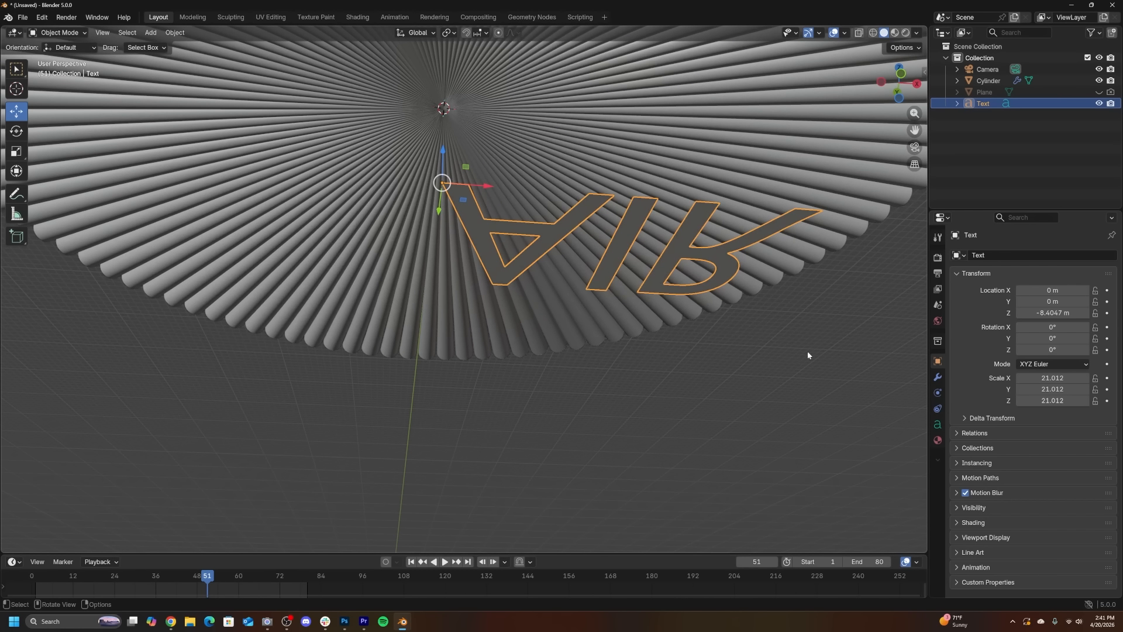
{"action": "left_click", "coordinate": [933, 424]}
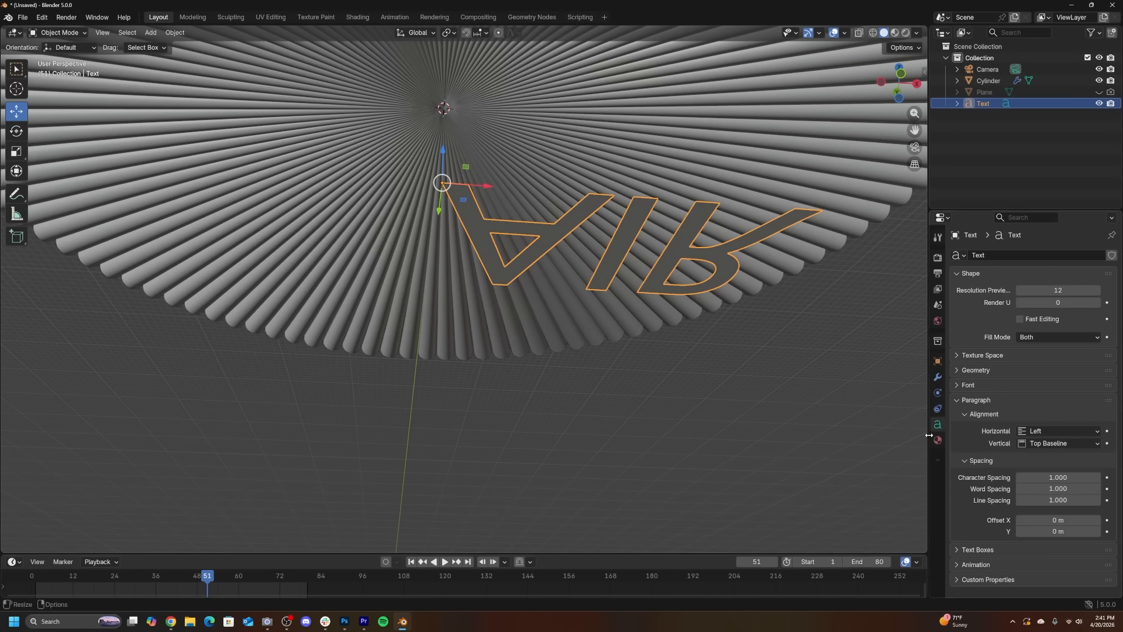
{"action": "left_click", "coordinate": [969, 389]}
{"action": "left_click", "coordinate": [969, 389]}
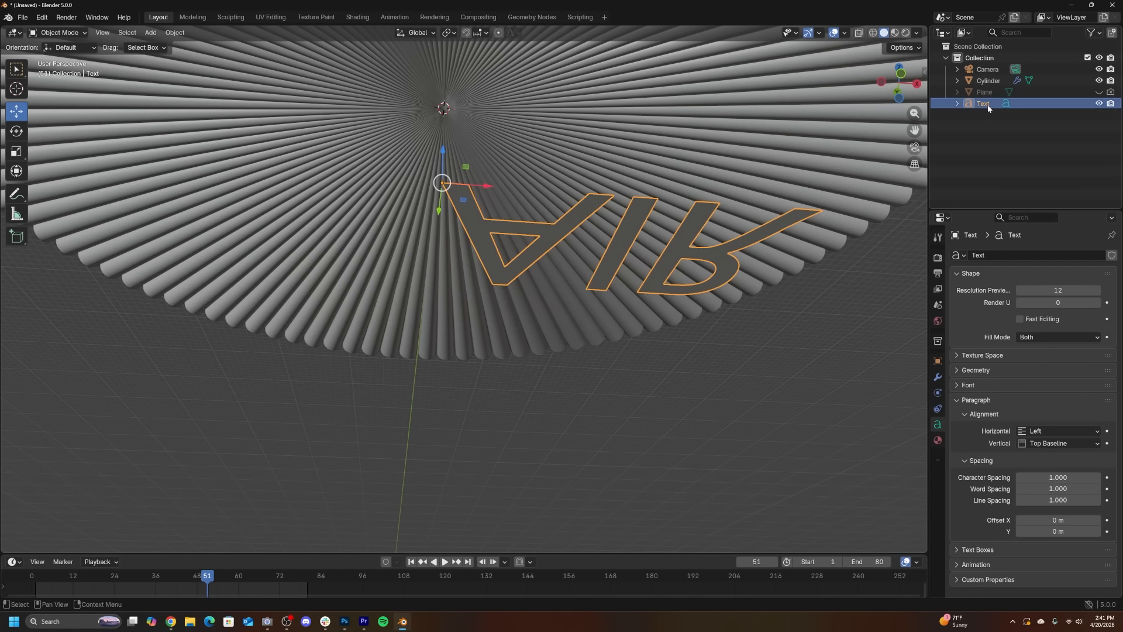
{"action": "left_click", "coordinate": [974, 387]}
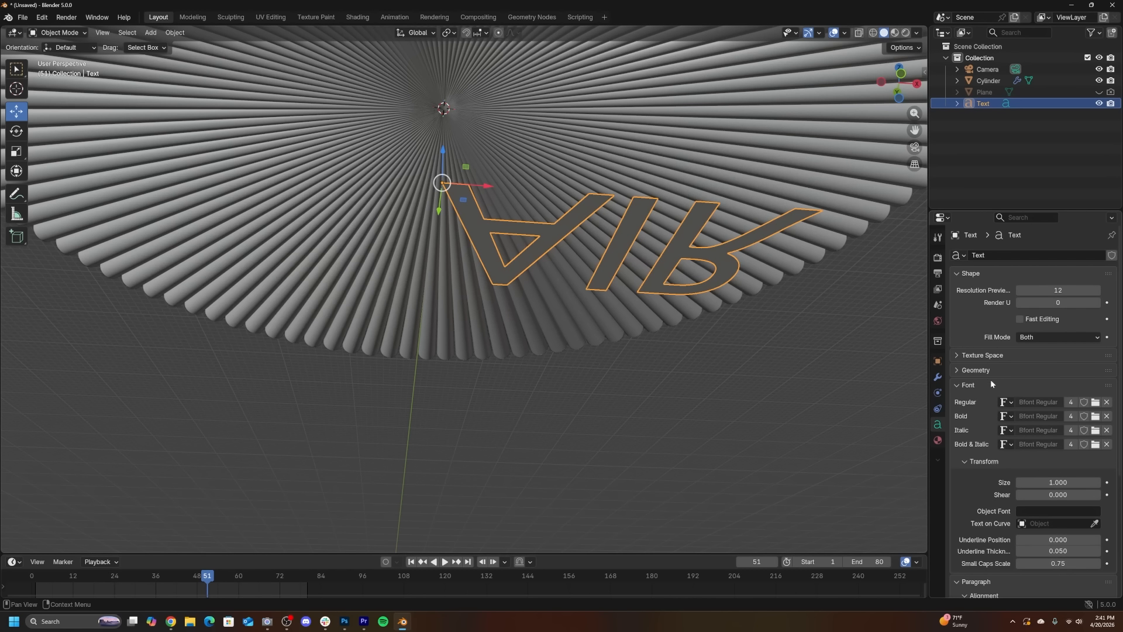
{"action": "left_click", "coordinate": [1096, 403]}
{"action": "left_click", "coordinate": [242, 447]}
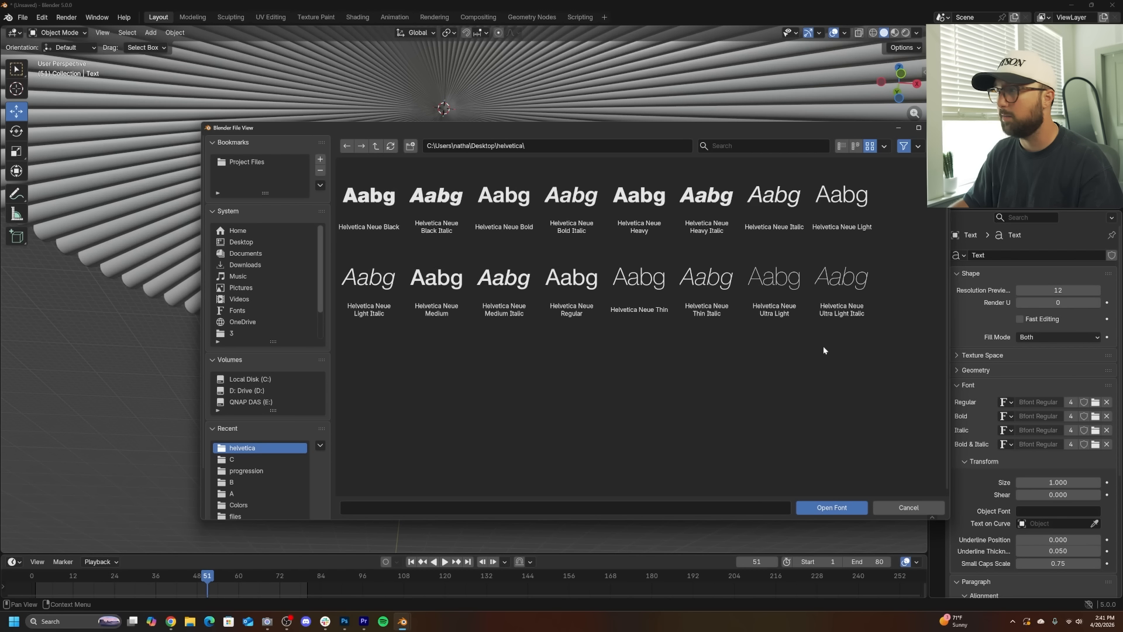
{"action": "mouse_move", "coordinate": [374, 202]}
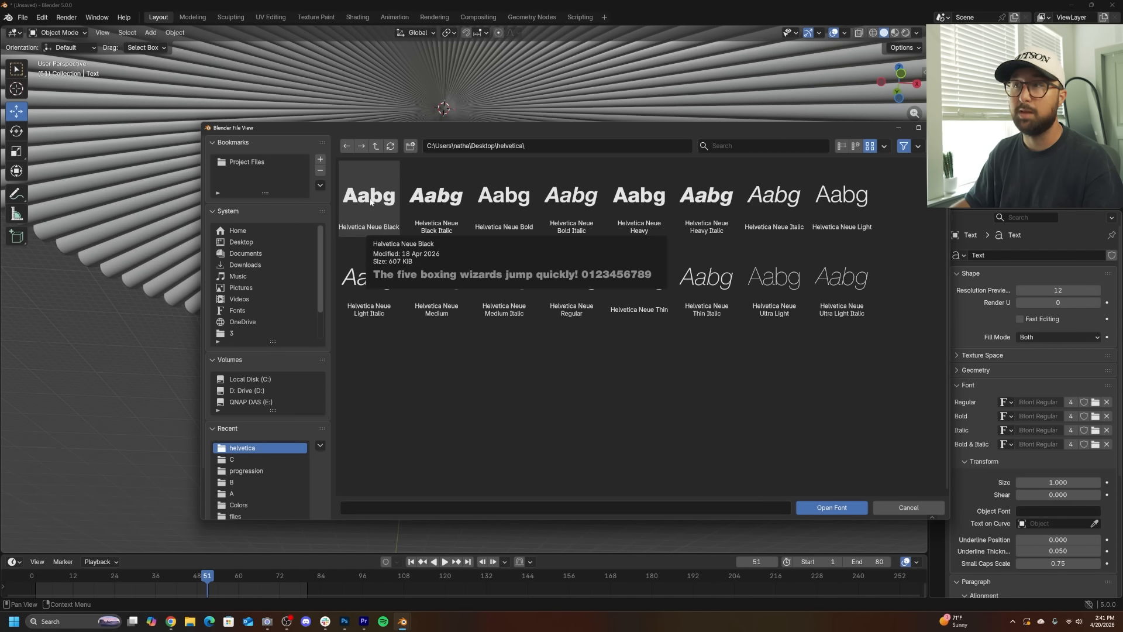
{"action": "double_click", "coordinate": [382, 233]}
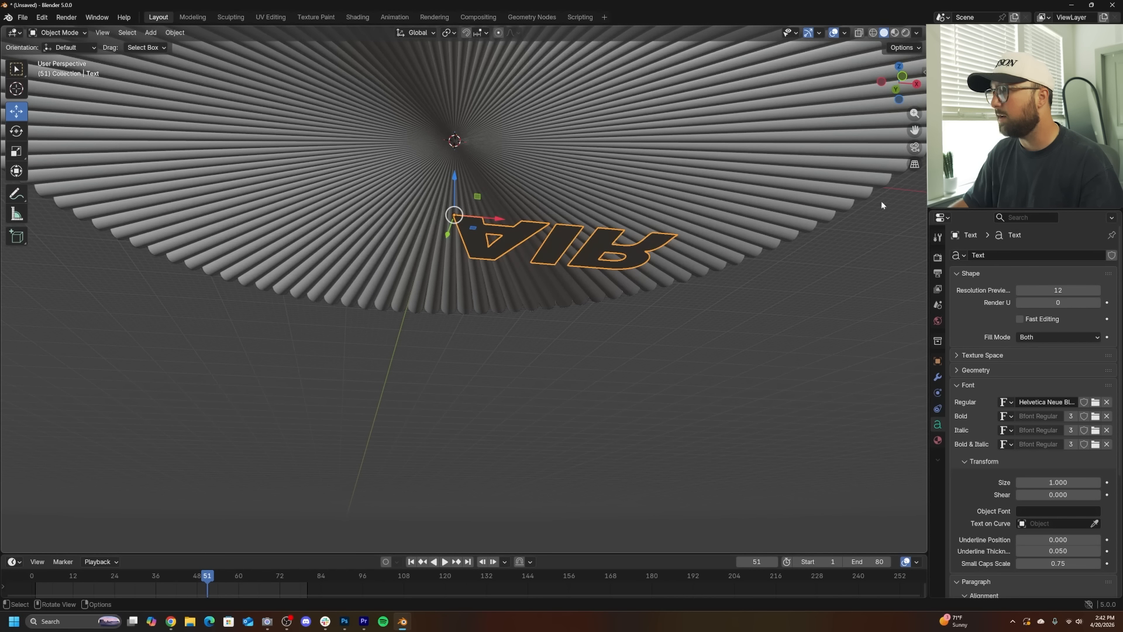
- Switch the viewport to rendered shading and give the text a new material with an Emission surface
{"action": "left_click", "coordinate": [904, 33]}
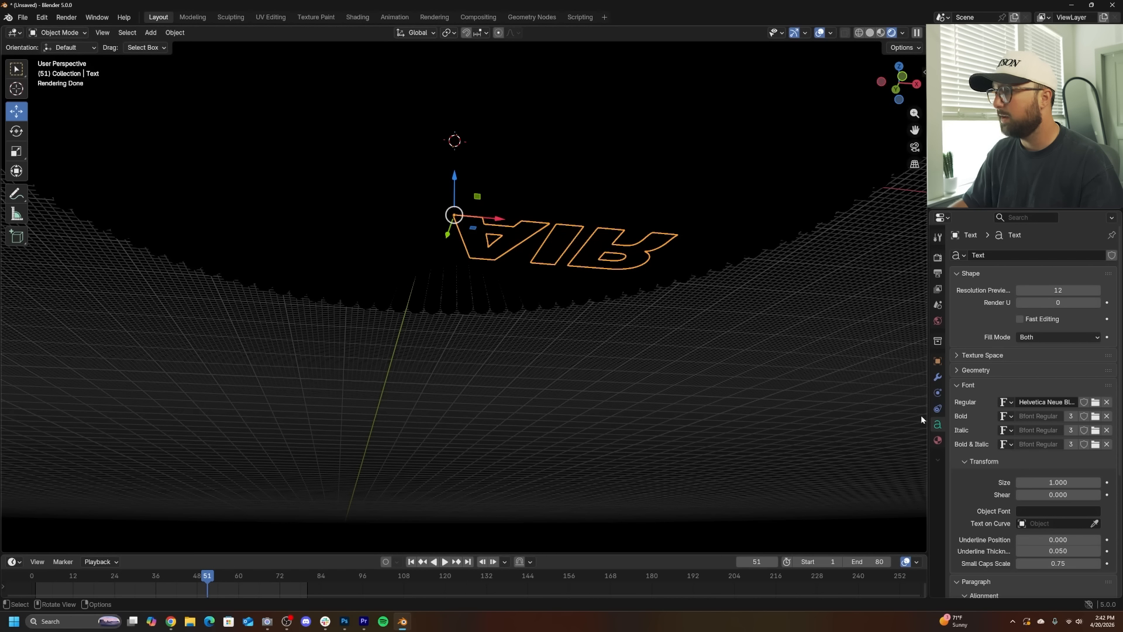
{"action": "left_click", "coordinate": [937, 441]}
{"action": "left_click", "coordinate": [1030, 303]}
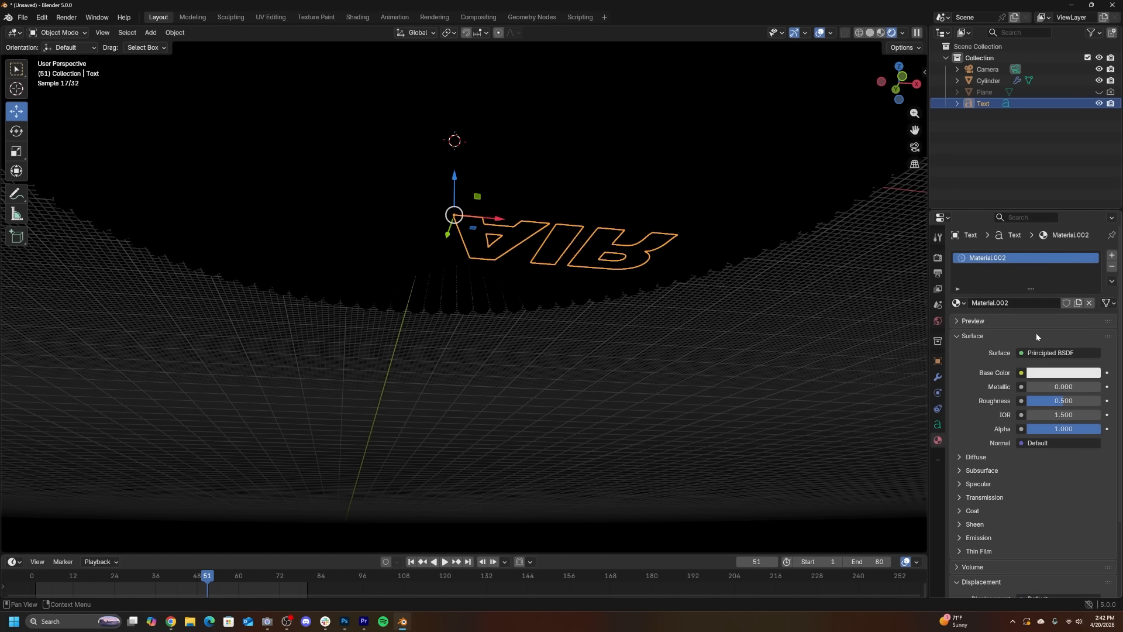
{"action": "left_click", "coordinate": [1054, 352]}
{"action": "left_click", "coordinate": [958, 94]}
- Move the text within the camera view and raise it along its Z axis
{"action": "key", "text": "KP_0"}
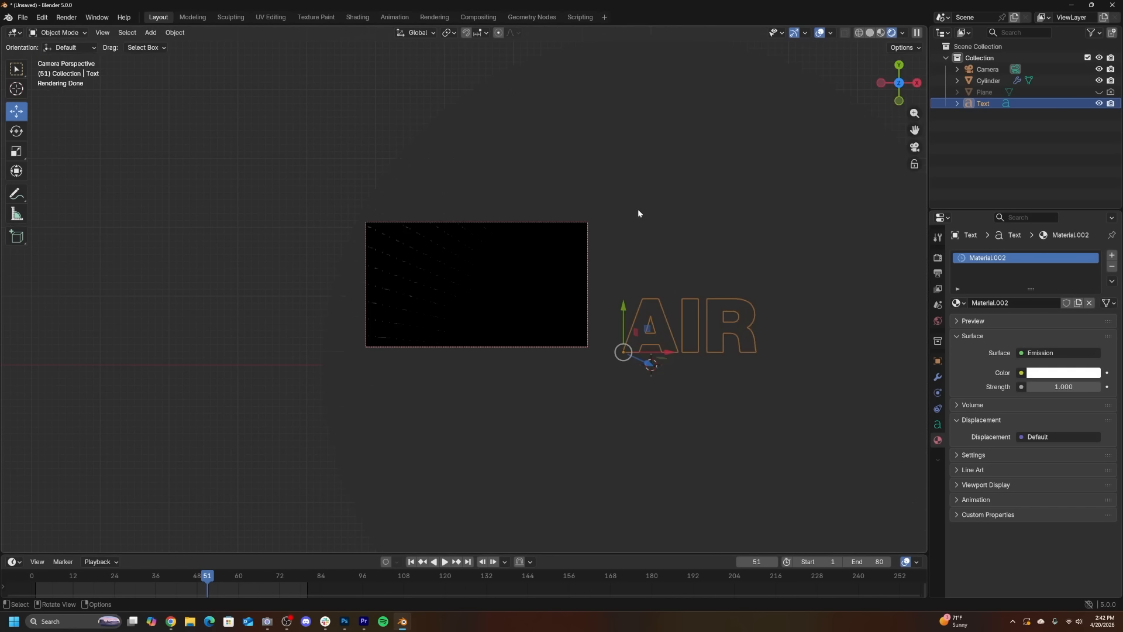
{"action": "key", "text": "g"}
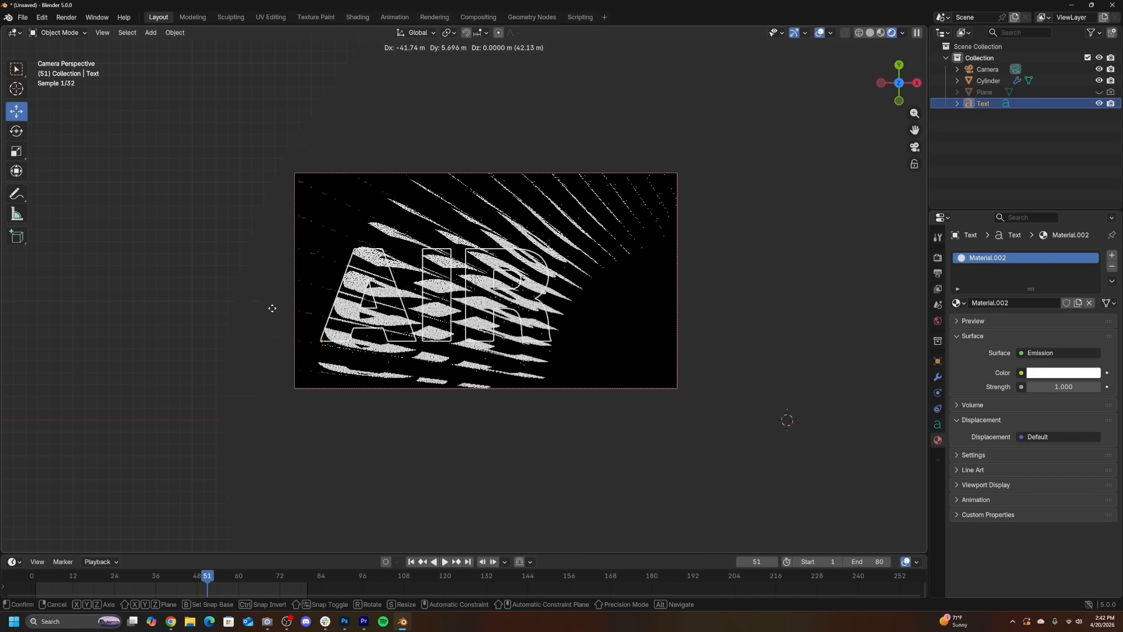
{"action": "left_click", "coordinate": [274, 306]}
{"action": "middle_click_drag", "start_coordinate": [478, 306], "coordinate": [376, 165]}
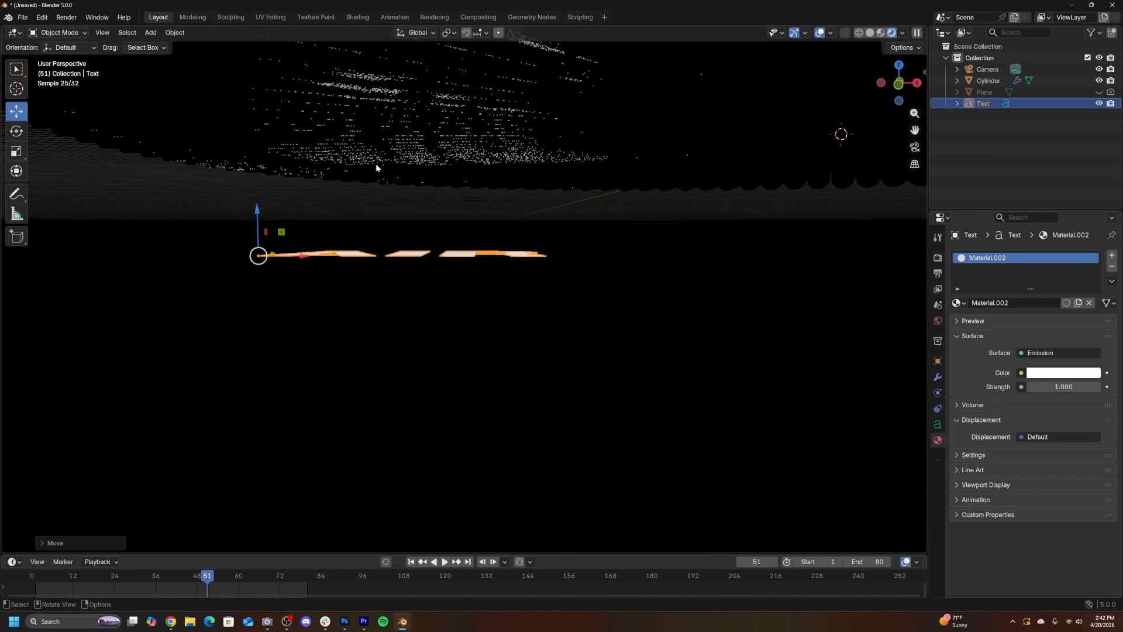
{"action": "left_click_drag", "start_coordinate": [257, 217], "coordinate": [270, 151]}
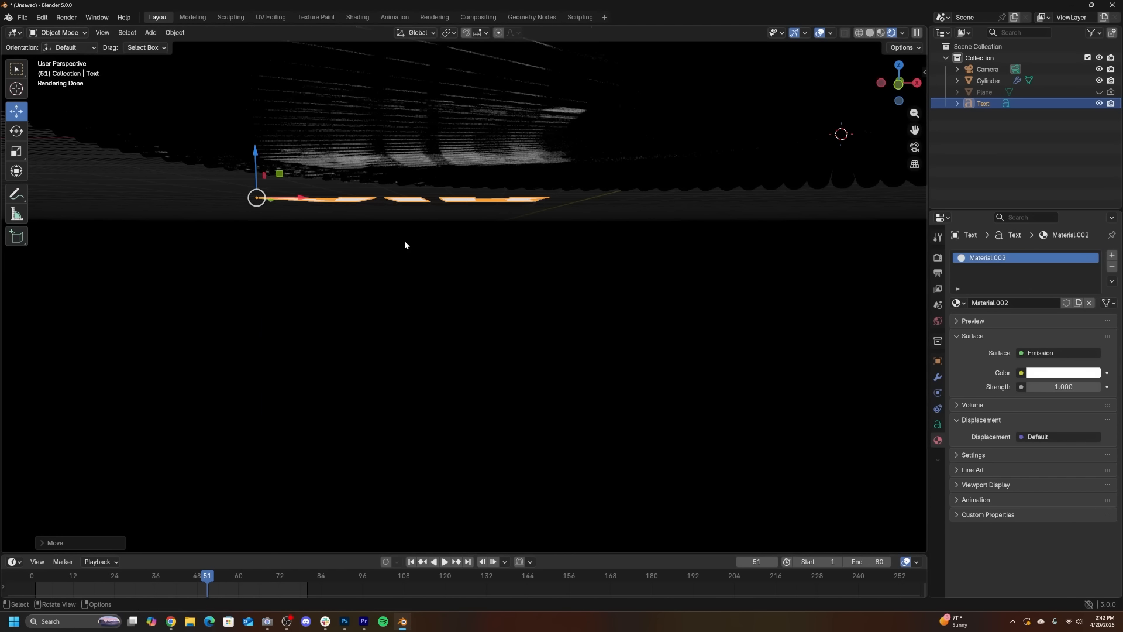
- Reposition the text in the camera view and rescale it to about 37.7 so it fills the frame
{"action": "key", "text": "KP_0"}
{"action": "key", "text": "g"}
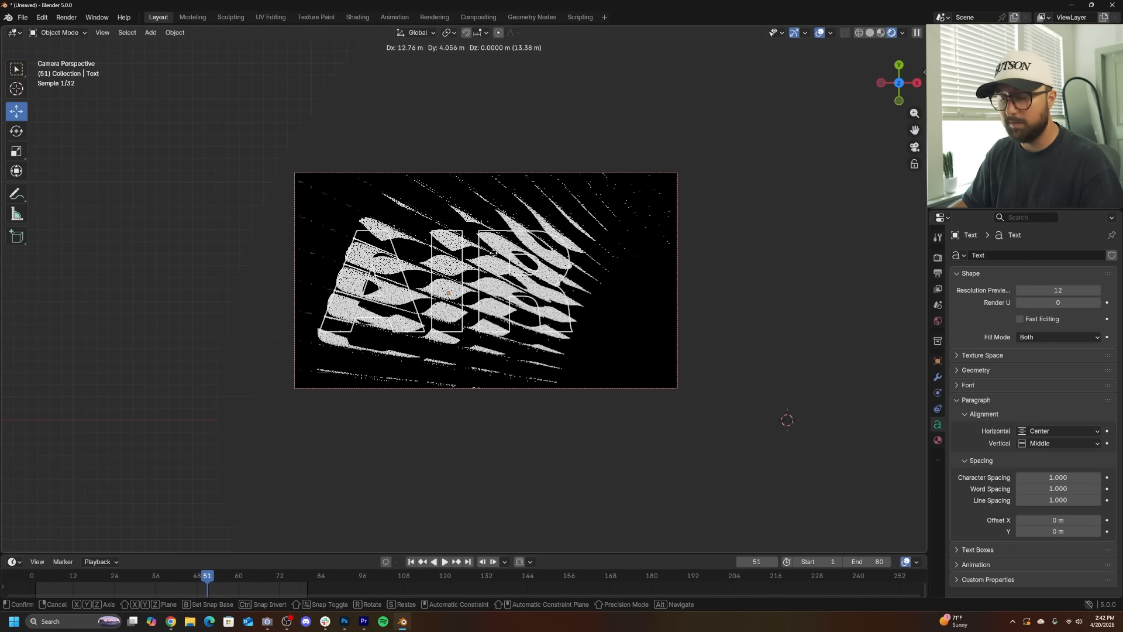
{"action": "left_click", "coordinate": [494, 252]}
{"action": "key", "text": "s"}
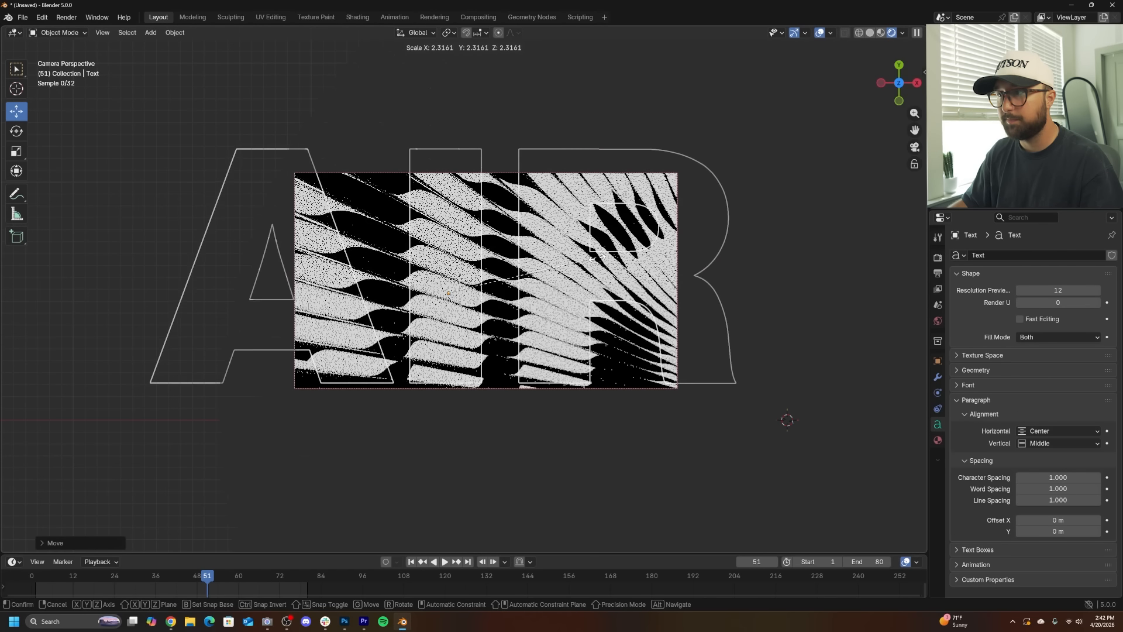
{"action": "left_click", "coordinate": [578, 257]}
{"action": "scroll", "coordinate": [744, 155], "scroll_direction": "up", "scroll_amount": 3}
{"action": "scroll", "coordinate": [743, 154], "scroll_direction": "up", "scroll_amount": 2}
{"action": "key", "text": "s"}
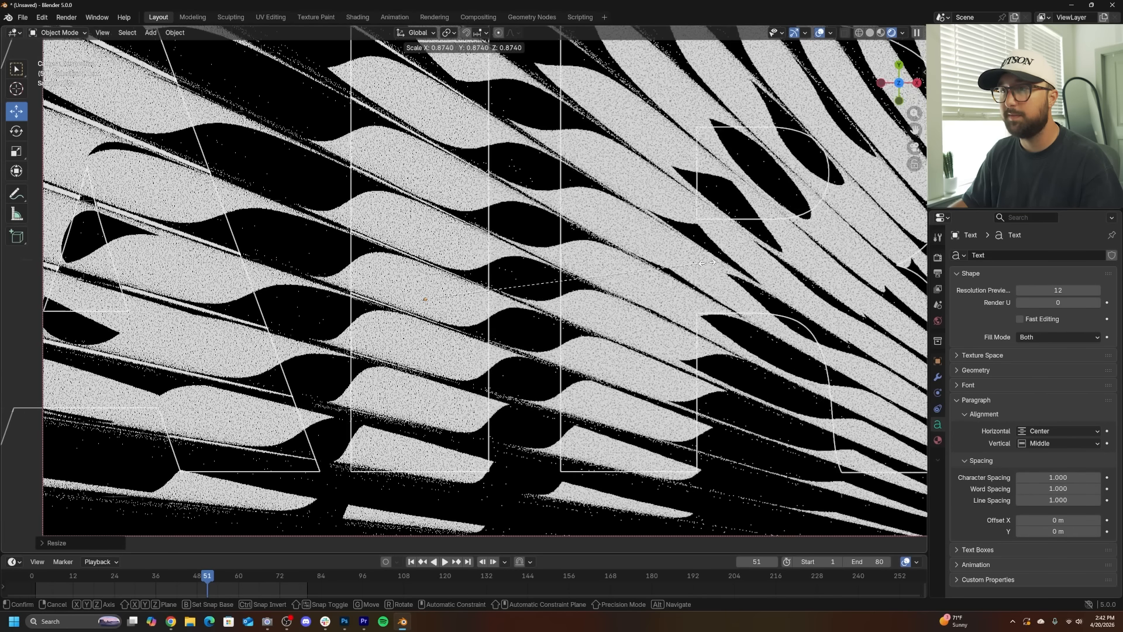
{"action": "left_click", "coordinate": [667, 133]}
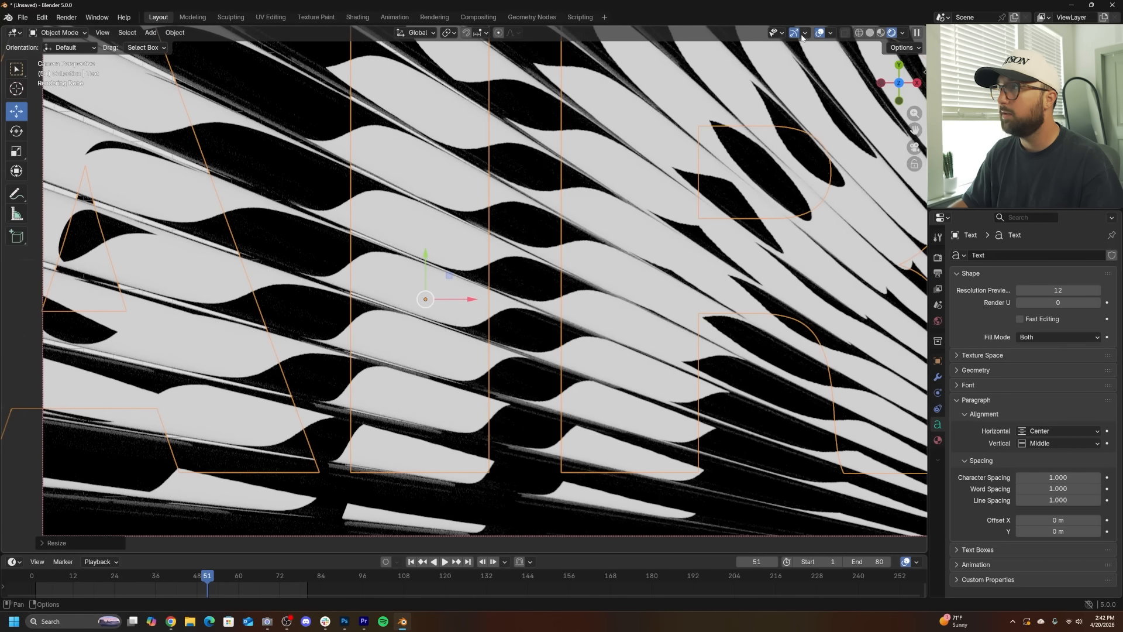
- Turn off viewport overlays and gizmos, and nudge the text's position slightly
{"action": "left_click", "coordinate": [820, 33]}
{"action": "left_click", "coordinate": [794, 34]}
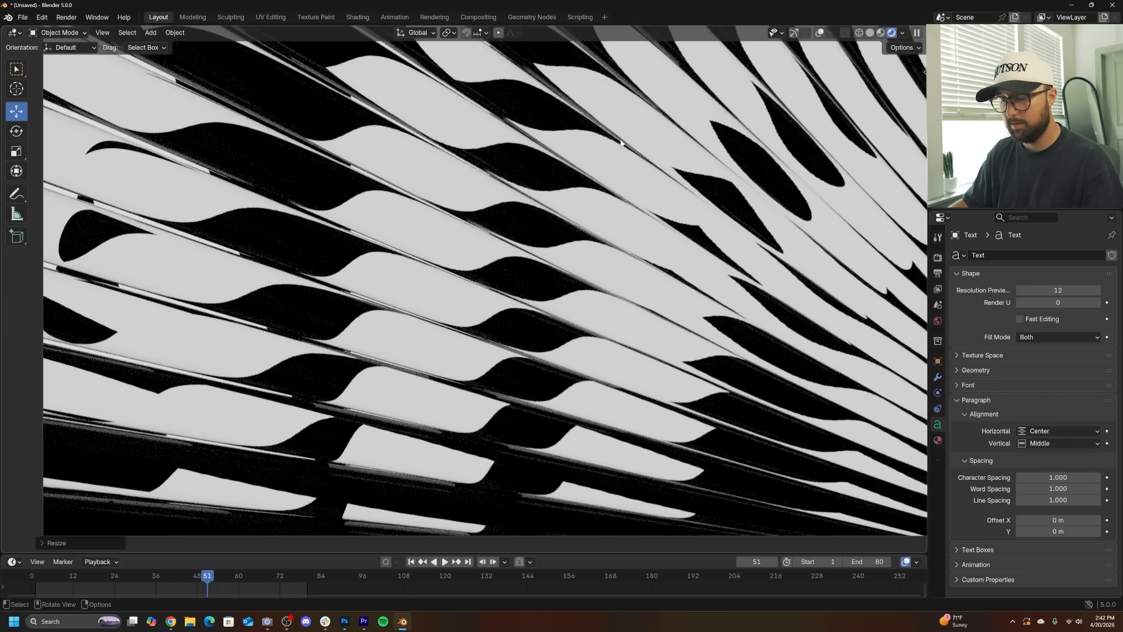
{"action": "key", "text": "g"}
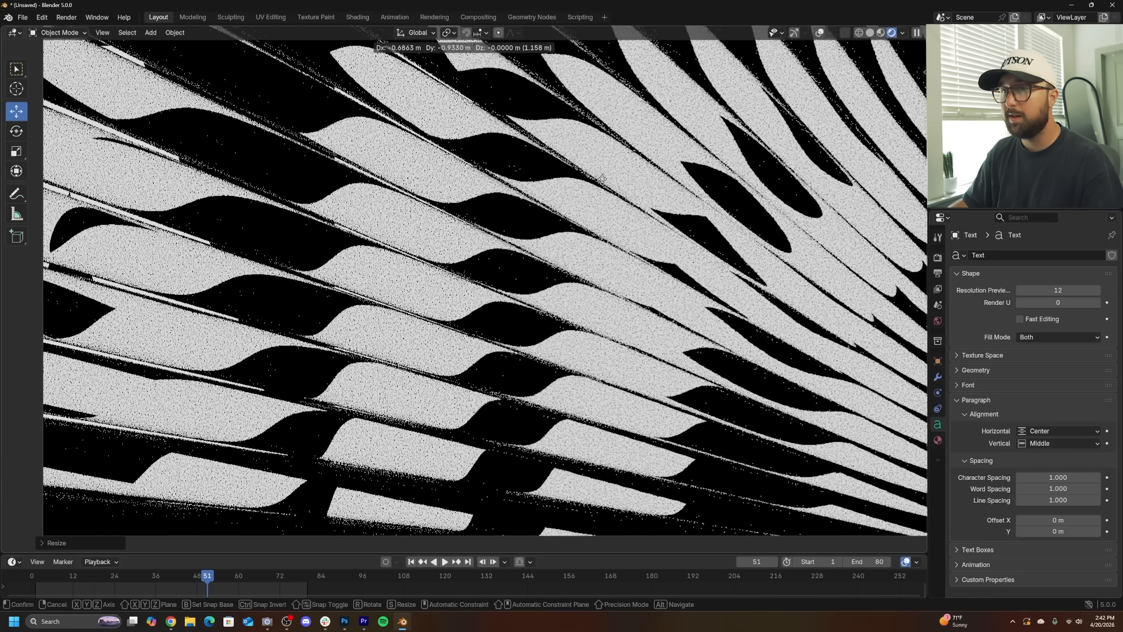
{"action": "left_click", "coordinate": [619, 227]}
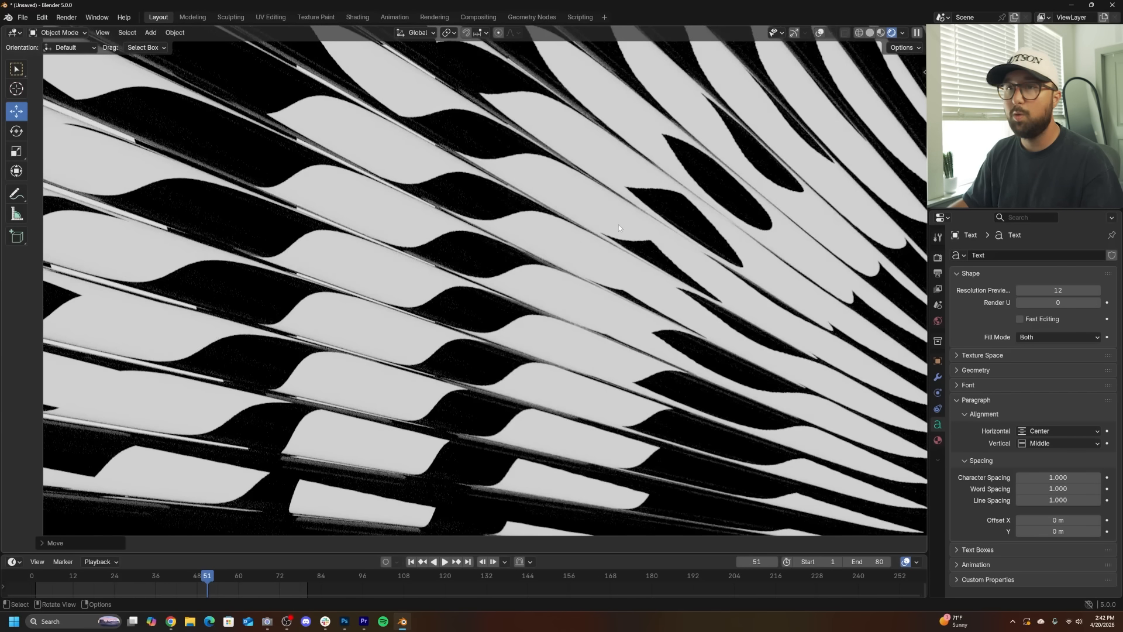
- Disable camera ray visibility for the text object
{"action": "scroll", "coordinate": [611, 227], "scroll_direction": "down", "scroll_amount": 5}
{"action": "middle_click_drag", "start_coordinate": [609, 225], "coordinate": [549, 170]}
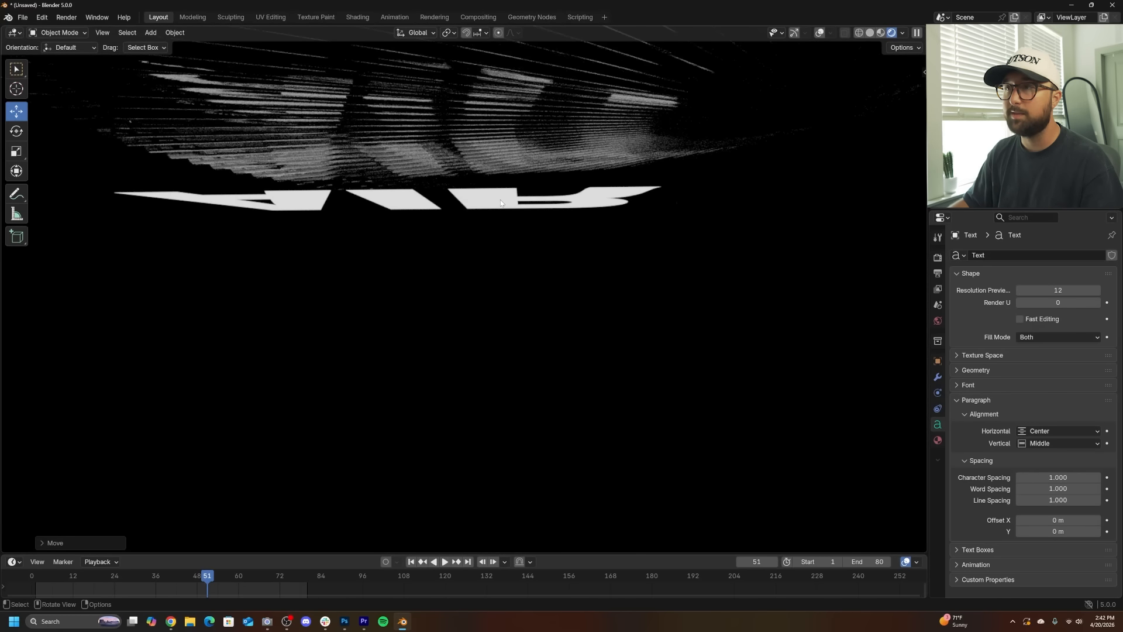
{"action": "key", "text": "KP_0"}
{"action": "scroll", "coordinate": [500, 202], "scroll_direction": "up", "scroll_amount": 8}
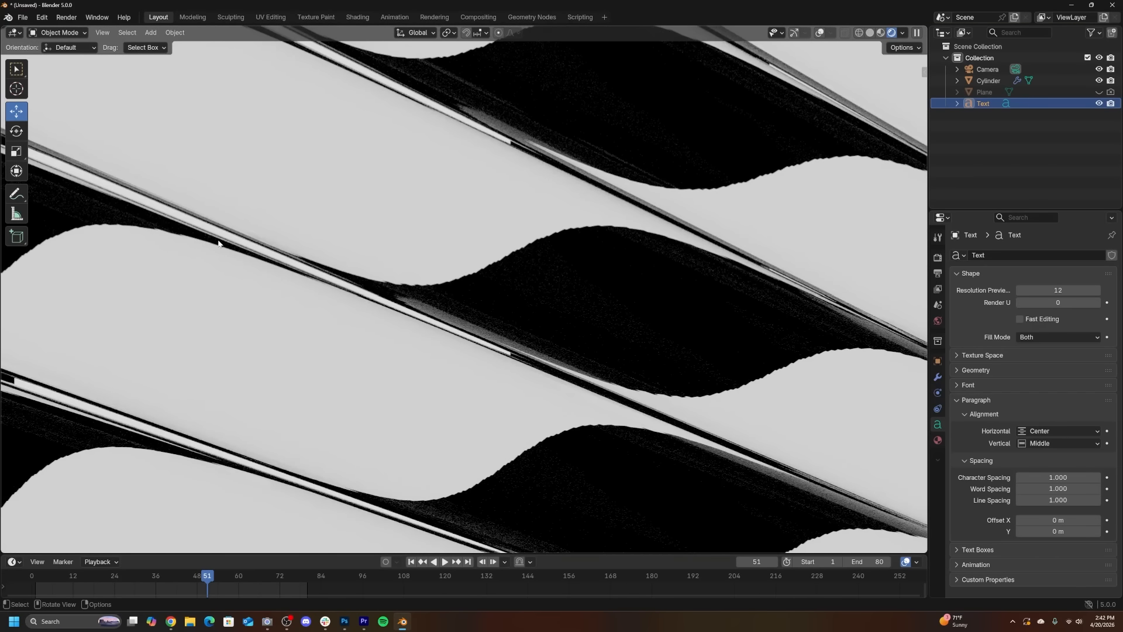
{"action": "scroll", "coordinate": [195, 230], "scroll_direction": "down", "scroll_amount": 3}
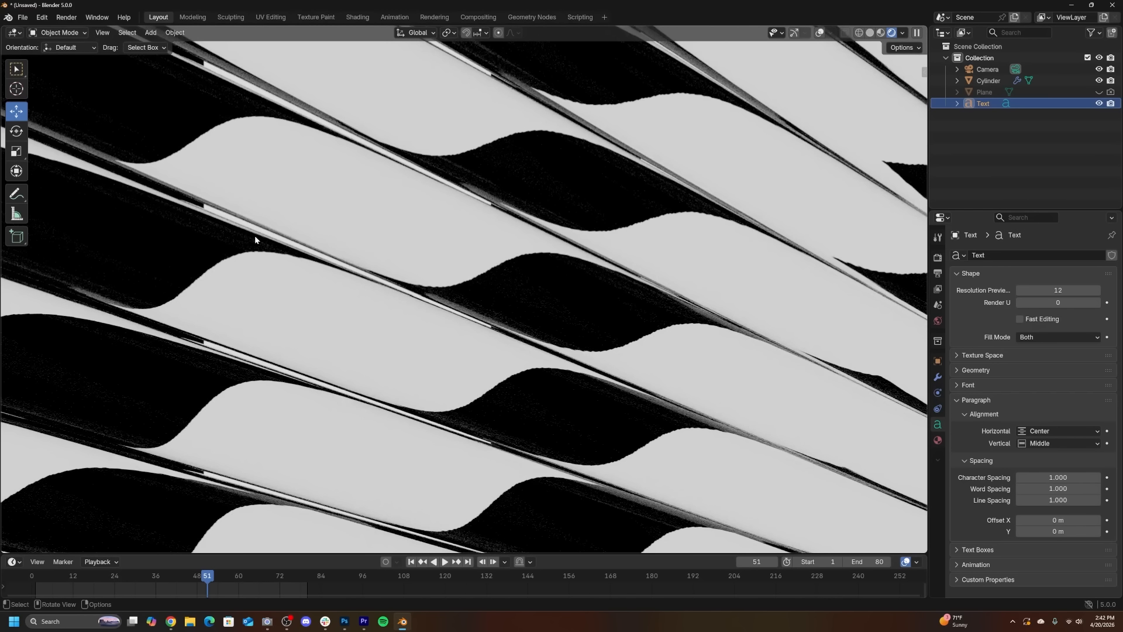
{"action": "left_click", "coordinate": [939, 362]}
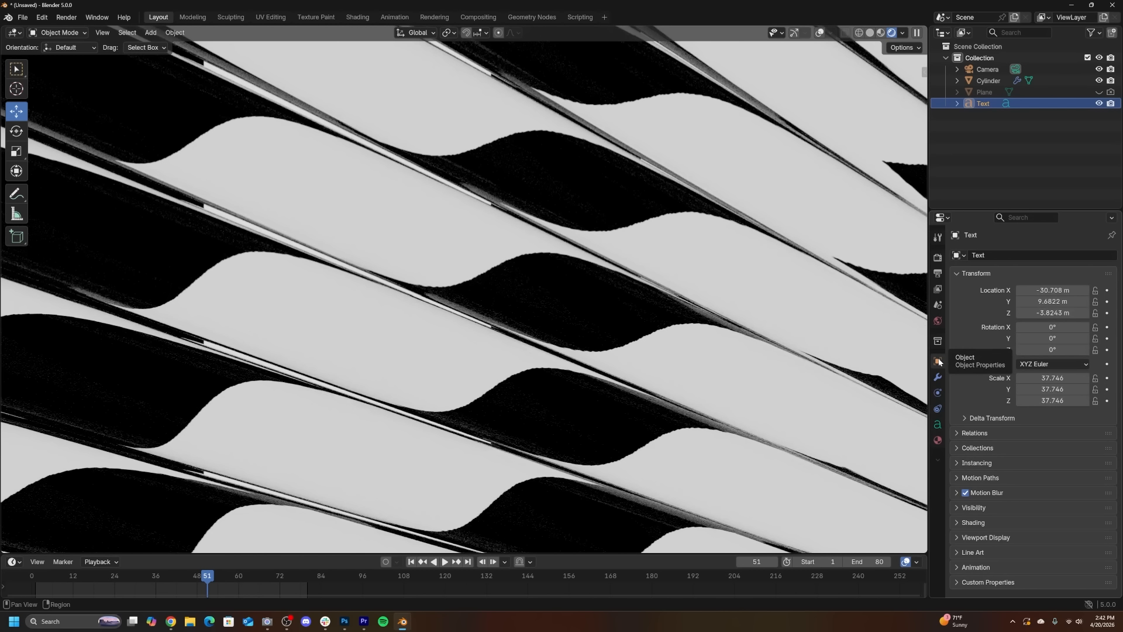
{"action": "left_click", "coordinate": [981, 509]}
{"action": "scroll", "coordinate": [980, 508], "scroll_direction": "down", "scroll_amount": 5}
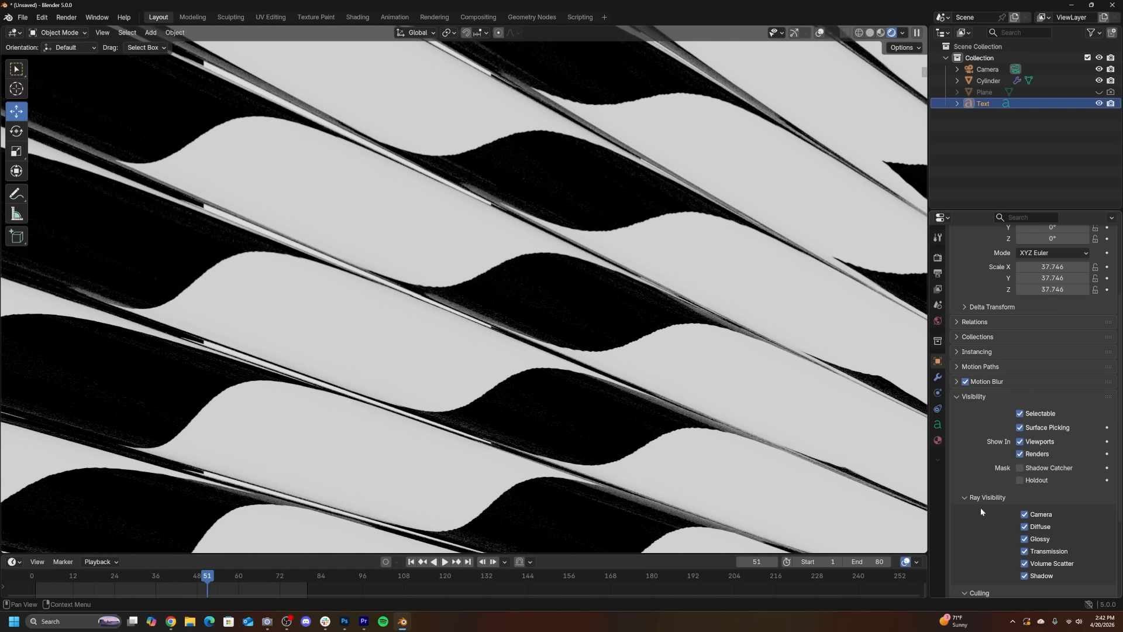
{"action": "scroll", "coordinate": [528, 272], "scroll_direction": "down", "scroll_amount": 3}
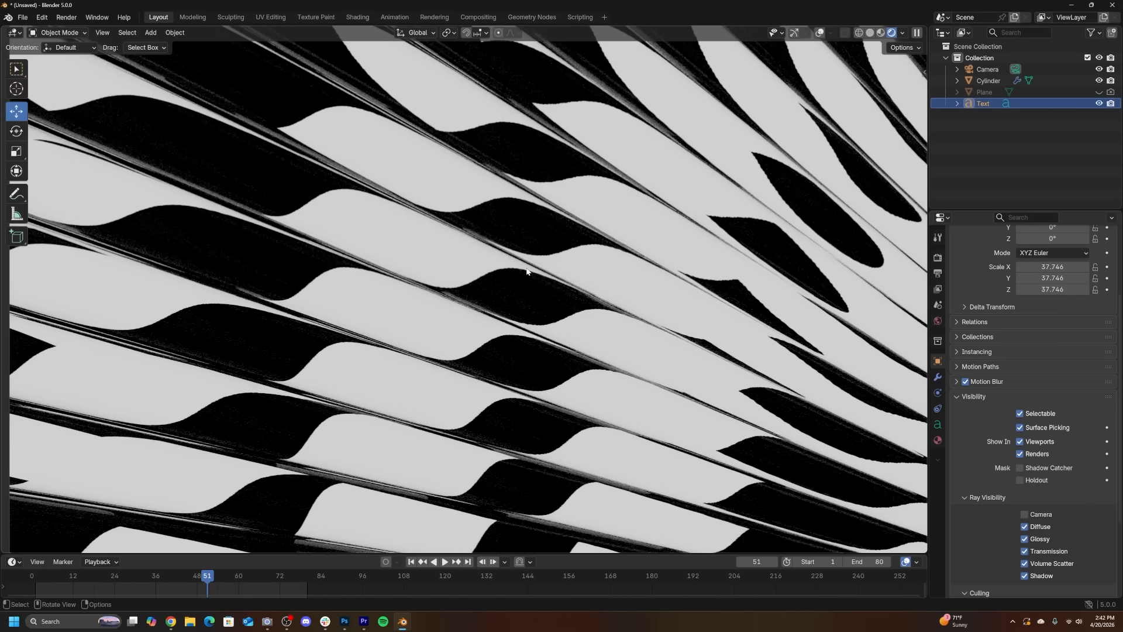
- Assign Material.001 to the text in the Shading workspace
{"action": "scroll", "coordinate": [526, 272], "scroll_direction": "down", "scroll_amount": 4}
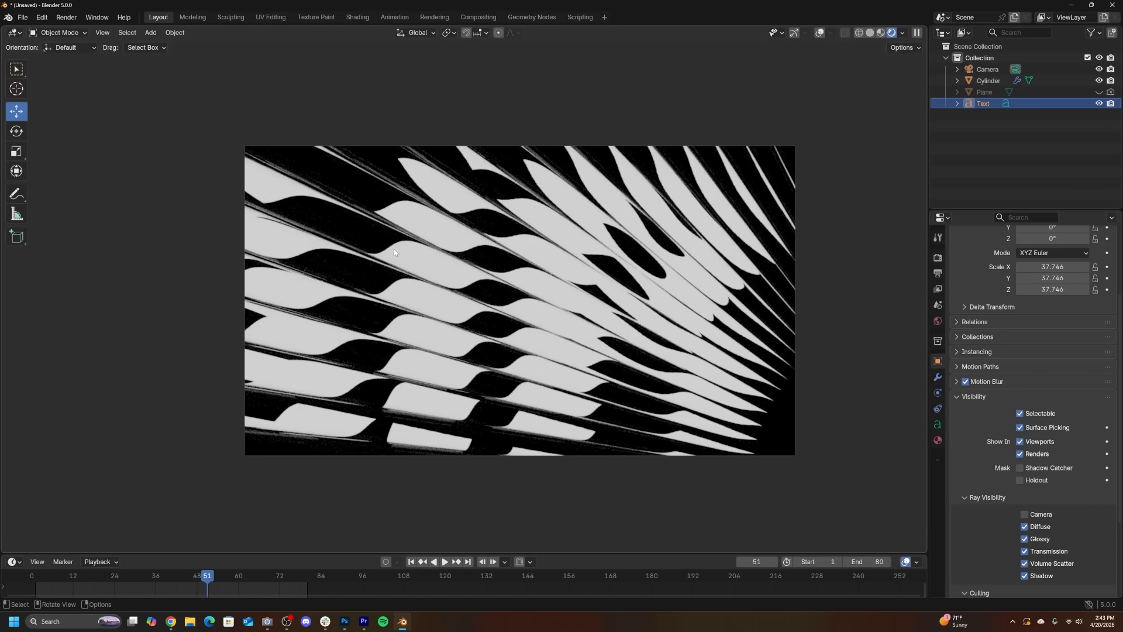
{"action": "scroll", "coordinate": [526, 272], "scroll_direction": "up", "scroll_amount": 2}
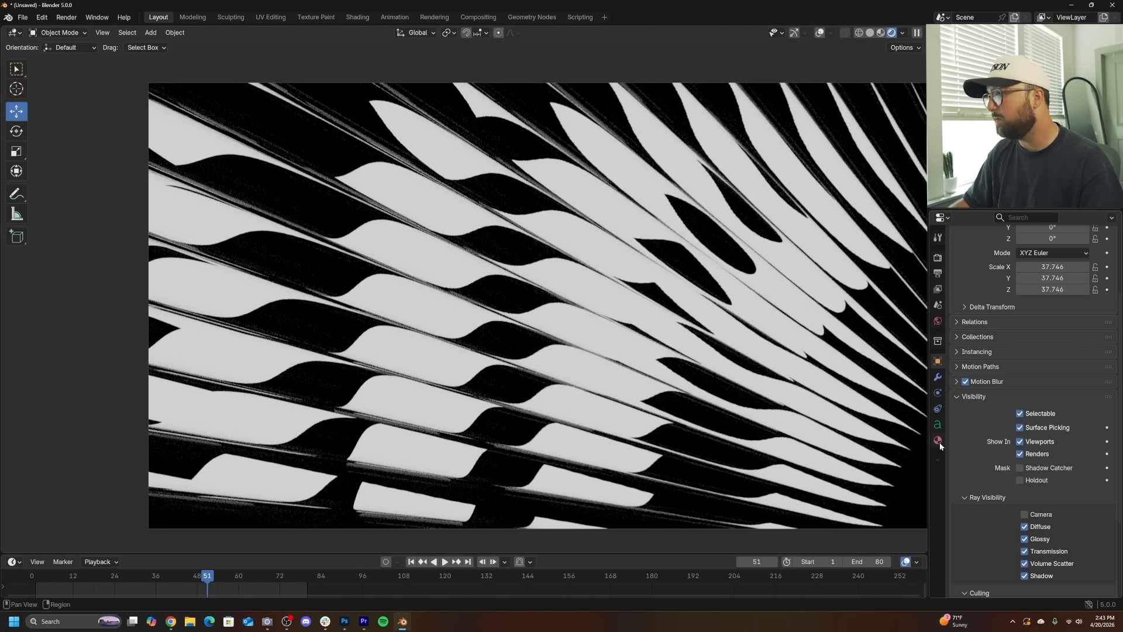
{"action": "left_click", "coordinate": [938, 440]}
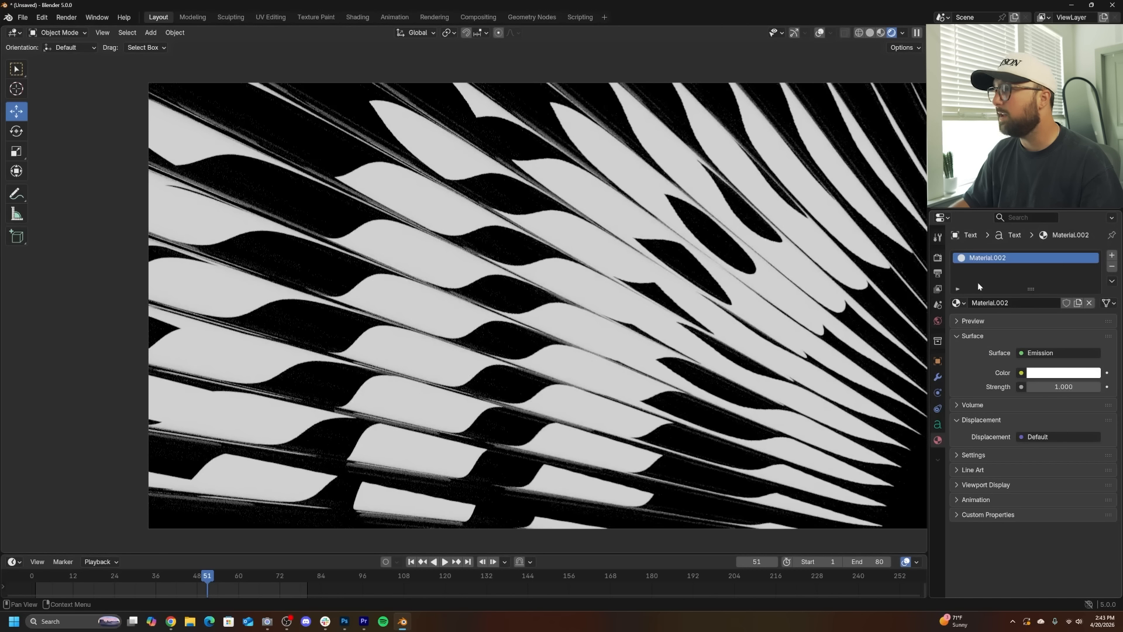
{"action": "left_click", "coordinate": [350, 18]}
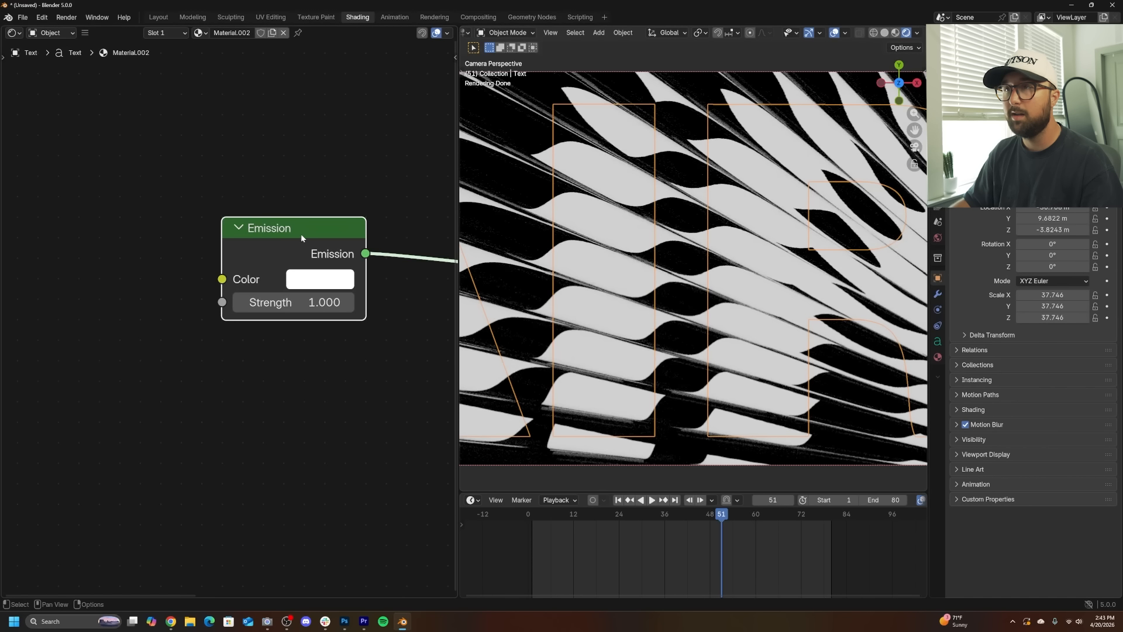
{"action": "left_click", "coordinate": [199, 33]}
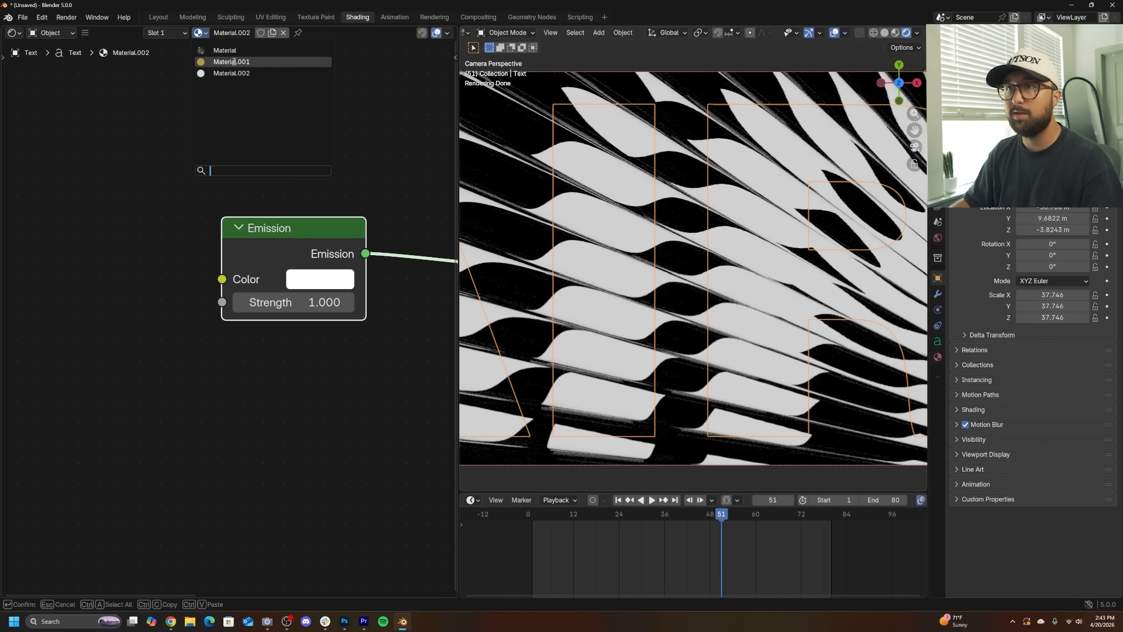
{"action": "left_click", "coordinate": [234, 61]}
- Set the Noise Texture scale to 3.96
{"action": "scroll", "coordinate": [299, 418], "scroll_direction": "down", "scroll_amount": 2}
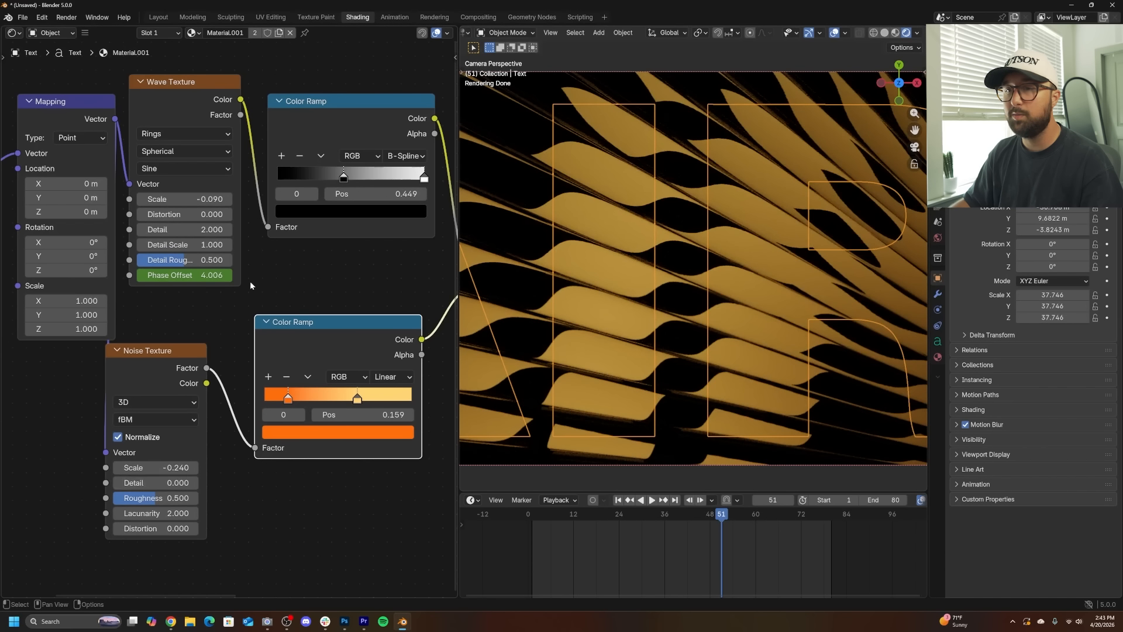
{"action": "left_click_drag", "start_coordinate": [166, 469], "coordinate": [230, 470]}
{"action": "scroll", "coordinate": [265, 448], "scroll_direction": "up", "scroll_amount": 1}
{"action": "middle_click_drag", "start_coordinate": [265, 448], "coordinate": [188, 448]}
- Recolour both stops of the noise Color Ramp to blue shades, the first one #0E8AFF
{"action": "left_click", "coordinate": [285, 394]}
{"action": "left_click", "coordinate": [295, 430]}
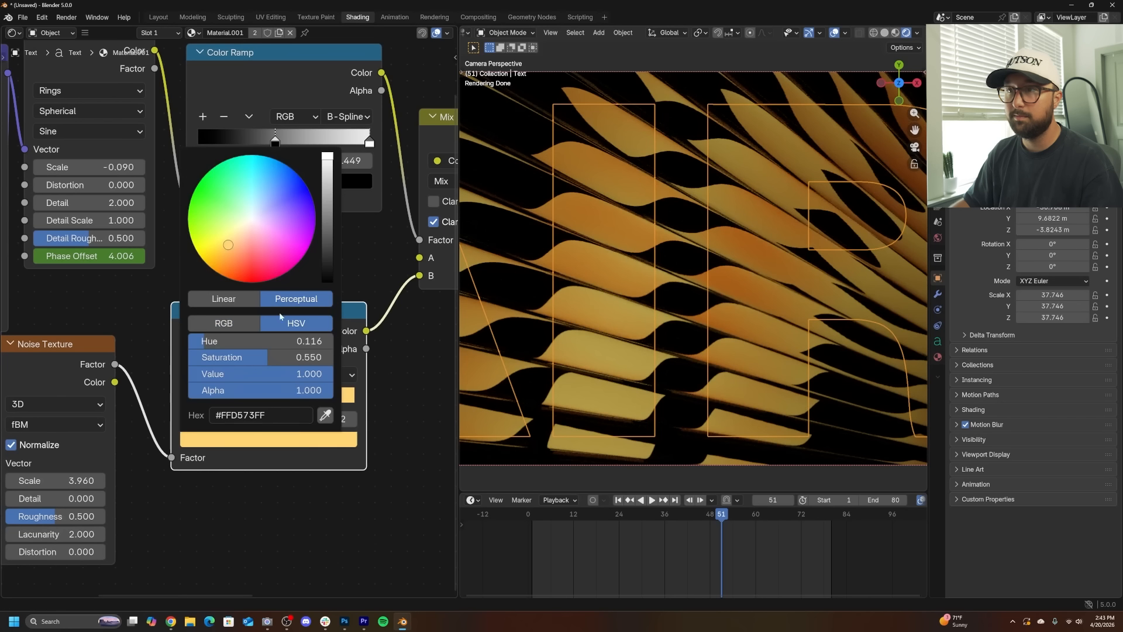
{"action": "left_click", "coordinate": [267, 200]}
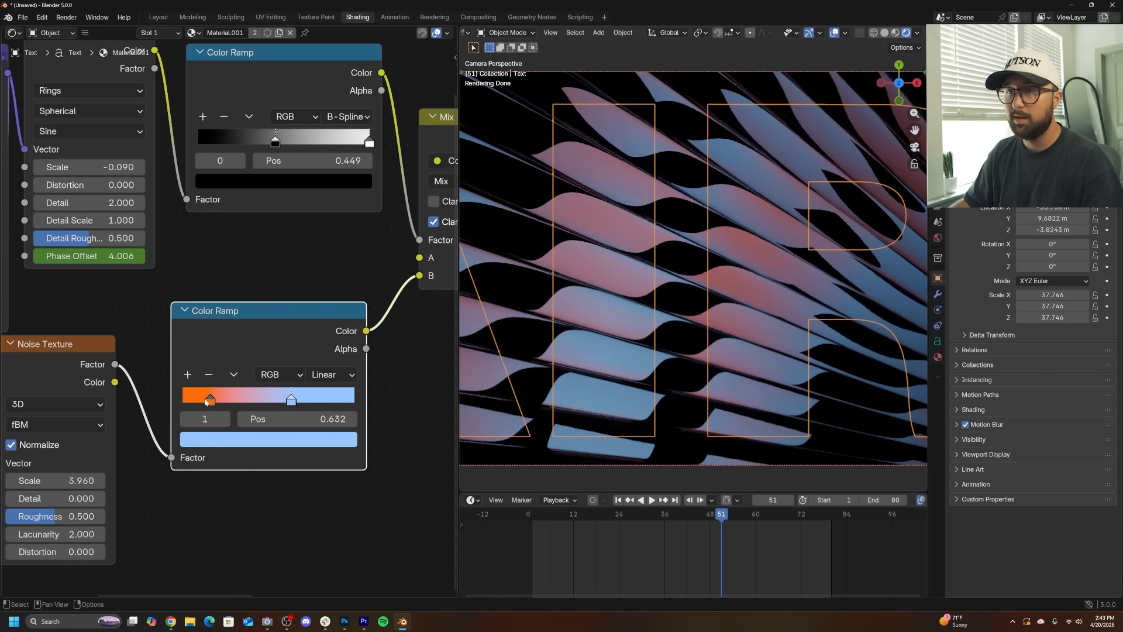
{"action": "left_click", "coordinate": [209, 400]}
{"action": "left_click", "coordinate": [269, 439]}
{"action": "left_click", "coordinate": [282, 166]}
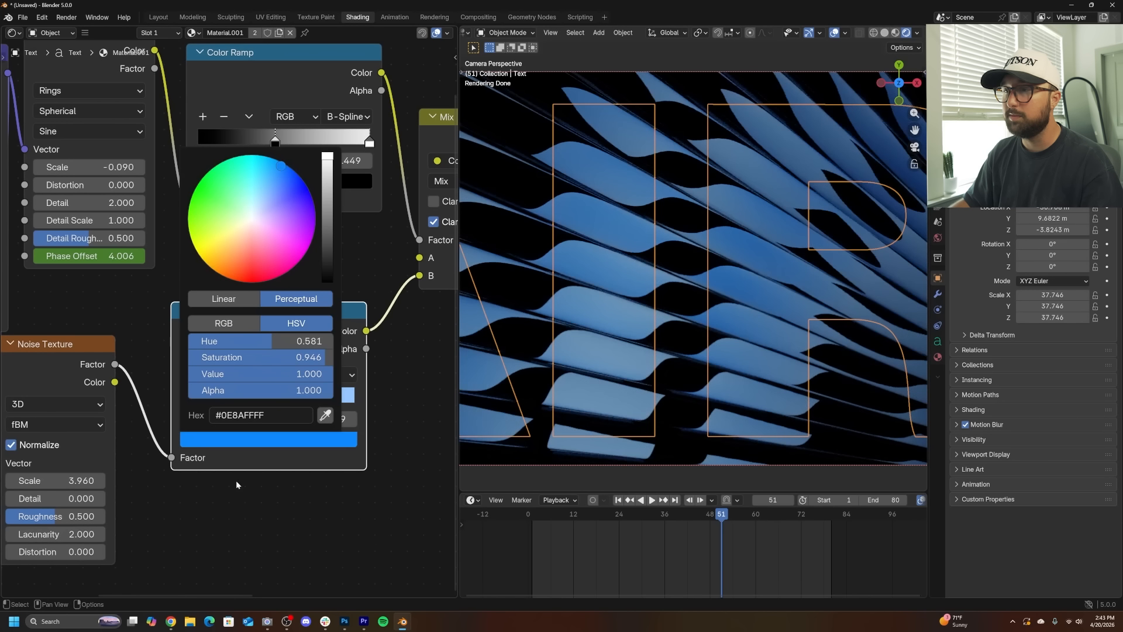
- Reposition the noise Color Ramp stops and recolour the lighter stop to #96C7FF
{"action": "middle_click_drag", "start_coordinate": [301, 441], "coordinate": [143, 471]}
{"action": "scroll", "coordinate": [138, 436], "scroll_direction": "down", "scroll_amount": 5}
{"action": "mouse_move", "coordinate": [351, 215]}
{"action": "left_mouse_down"}
{"action": "mouse_move", "coordinate": [386, 215]}
{"action": "mouse_move", "coordinate": [371, 215]}
{"action": "left_mouse_up"}
{"action": "scroll", "coordinate": [234, 380], "scroll_direction": "up", "scroll_amount": 4}
{"action": "middle_click_drag", "start_coordinate": [175, 435], "coordinate": [250, 428]}
{"action": "left_click_drag", "start_coordinate": [116, 438], "coordinate": [141, 443]}
{"action": "left_click", "coordinate": [164, 475]}
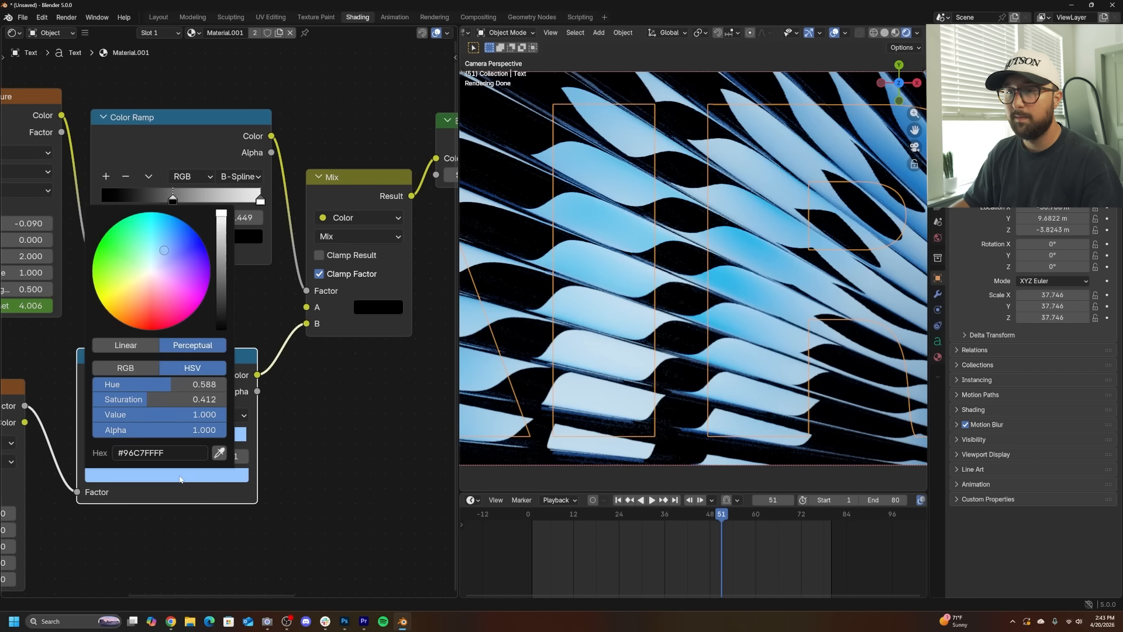
{"action": "left_click", "coordinate": [159, 474]}
{"action": "left_click_drag", "start_coordinate": [224, 232], "coordinate": [223, 260]}
{"action": "left_click_drag", "start_coordinate": [195, 440], "coordinate": [211, 440]}
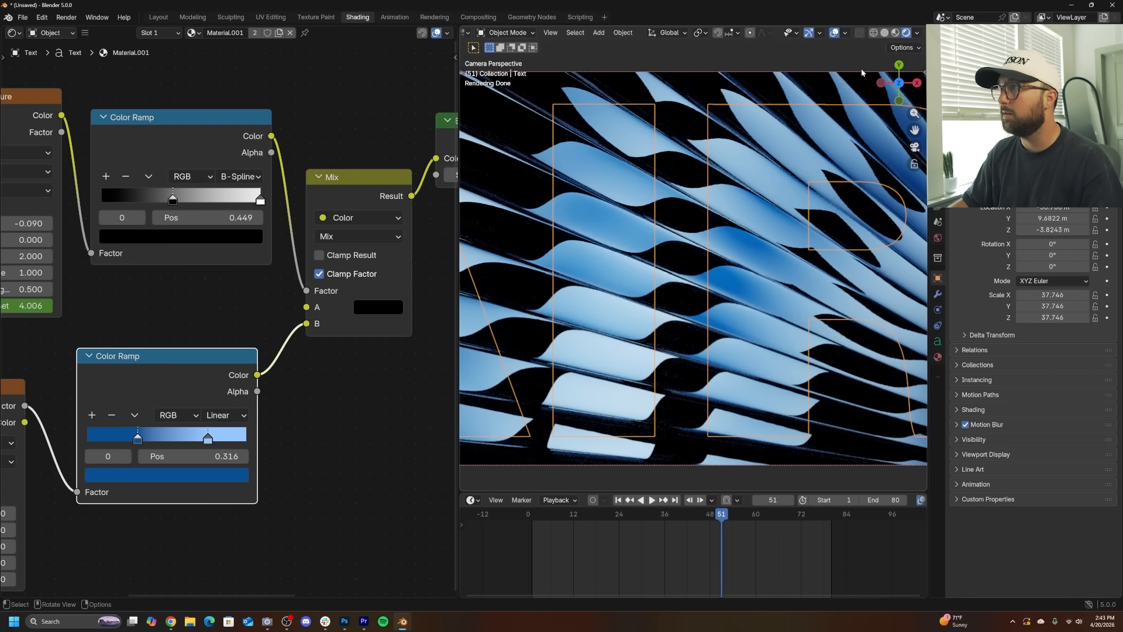
- Hide the viewport overlays and zoom in to inspect the rendered preview
{"action": "left_click", "coordinate": [835, 35]}
{"action": "left_click", "coordinate": [809, 33]}
{"action": "scroll", "coordinate": [700, 246], "scroll_direction": "down", "scroll_amount": 1}
{"action": "scroll", "coordinate": [700, 246], "scroll_direction": "down", "scroll_amount": 3}
{"action": "scroll", "coordinate": [700, 255], "scroll_direction": "up", "scroll_amount": 3}
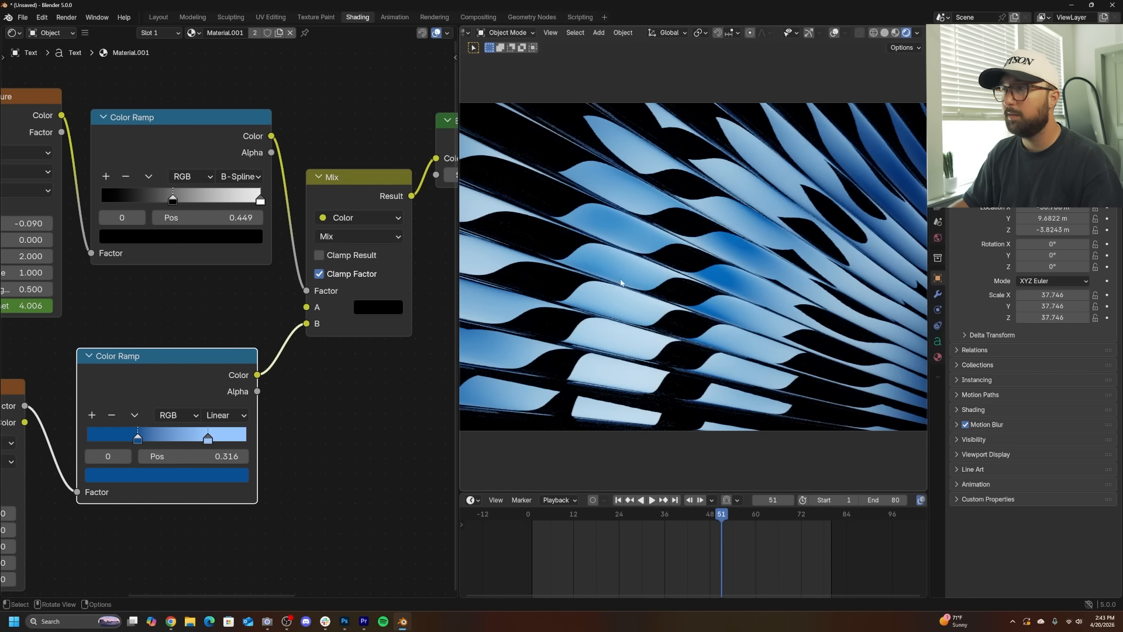
{"action": "scroll", "coordinate": [637, 339], "scroll_direction": "up", "scroll_amount": 6}
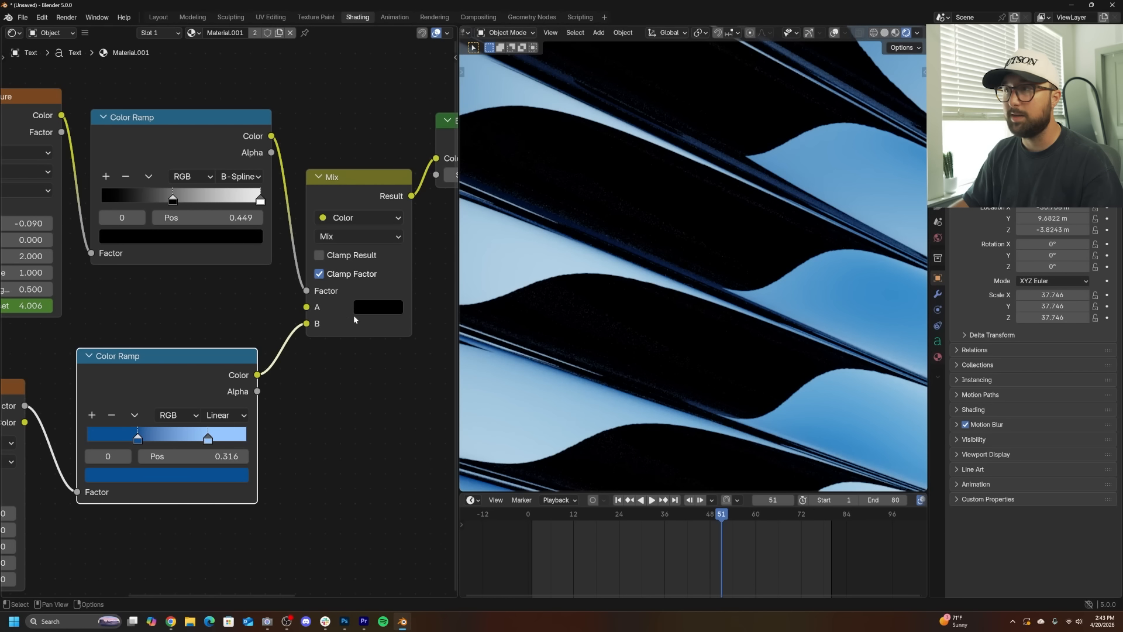
- Select a cylinder and set its material's Roughness to 0.095
{"action": "left_click", "coordinate": [653, 338]}
{"action": "scroll", "coordinate": [346, 314], "scroll_direction": "down", "scroll_amount": 5}
{"action": "scroll", "coordinate": [605, 216], "scroll_direction": "down", "scroll_amount": 6}
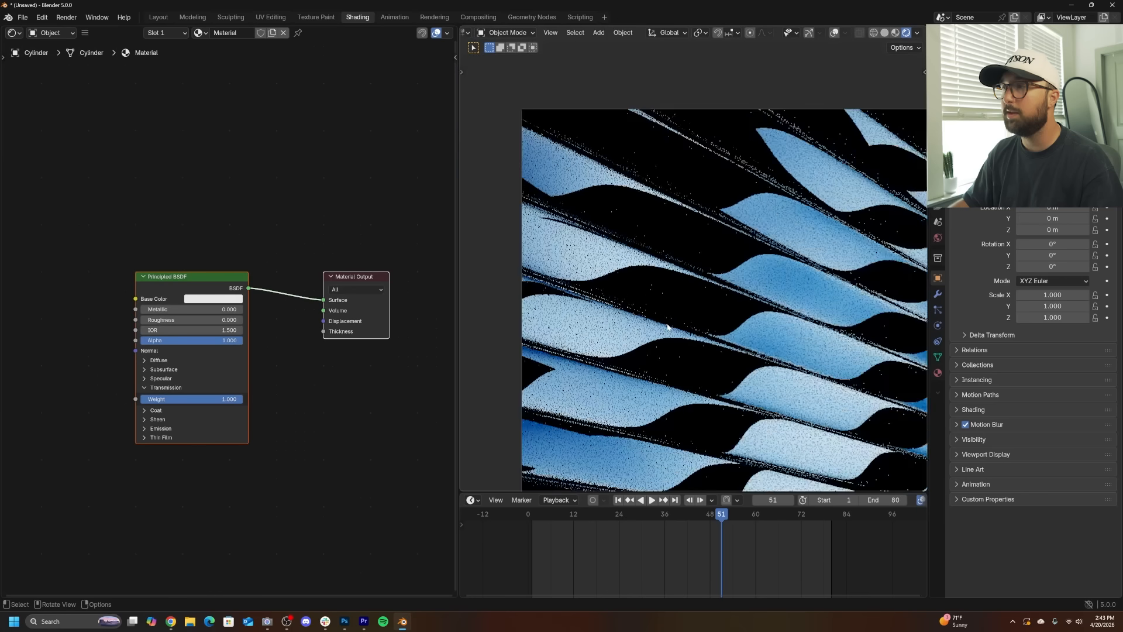
{"action": "scroll", "coordinate": [743, 392], "scroll_direction": "up", "scroll_amount": 6}
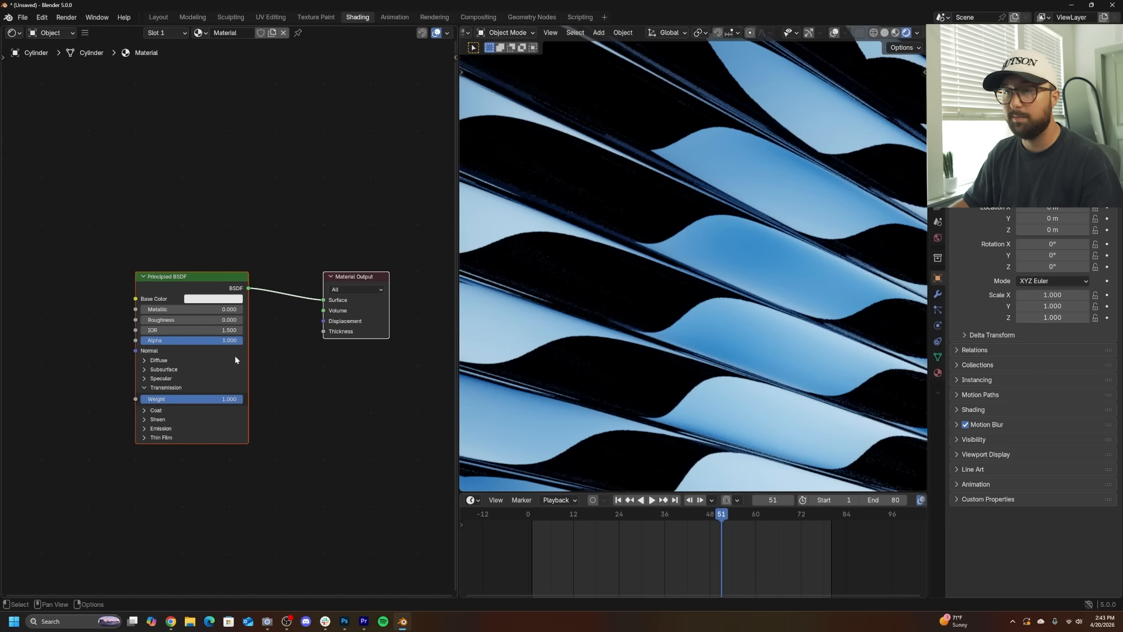
{"action": "scroll", "coordinate": [234, 356], "scroll_direction": "up", "scroll_amount": 4}
{"action": "scroll", "coordinate": [725, 332], "scroll_direction": "up", "scroll_amount": 4}
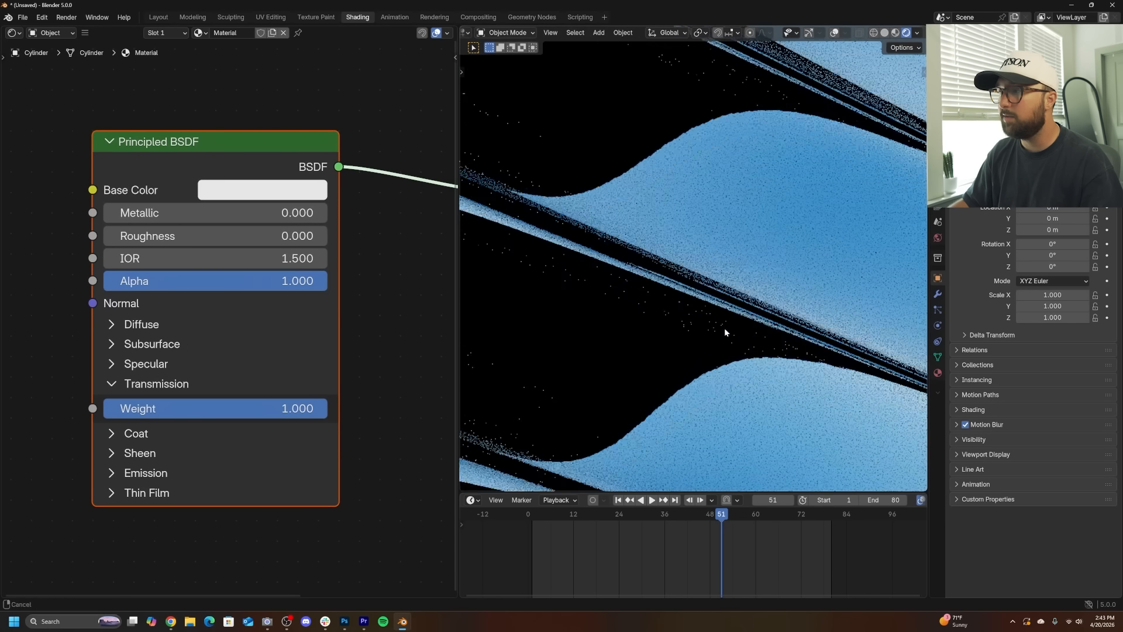
{"action": "scroll", "coordinate": [671, 261], "scroll_direction": "up", "scroll_amount": 3}
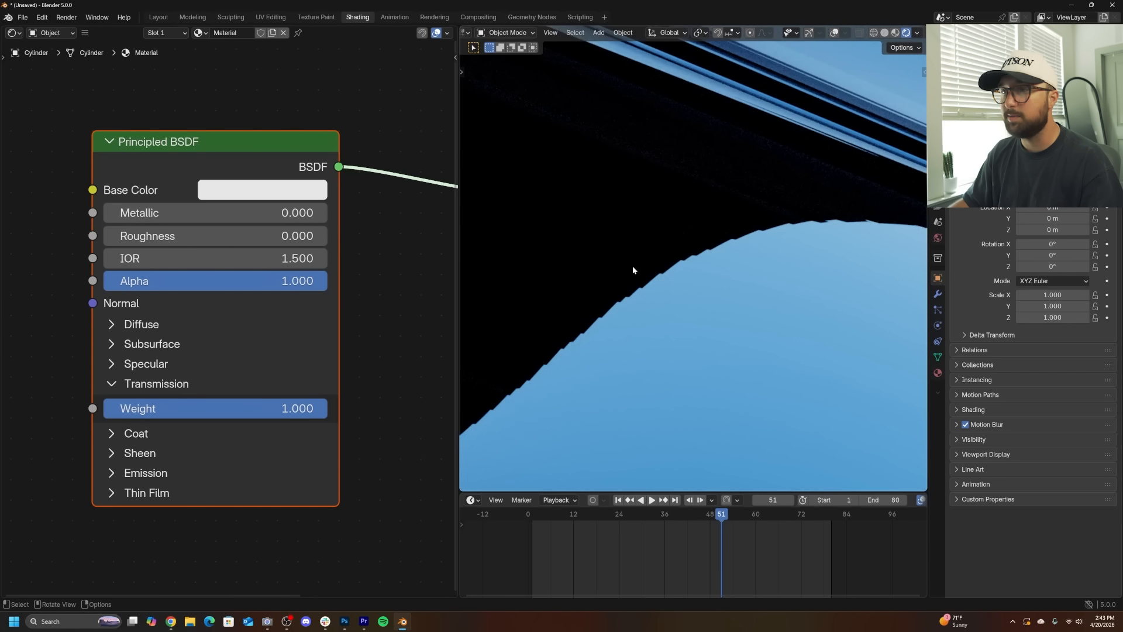
{"action": "left_click_drag", "start_coordinate": [258, 236], "coordinate": [280, 236]}
{"action": "scroll", "coordinate": [682, 304], "scroll_direction": "down", "scroll_amount": 4}
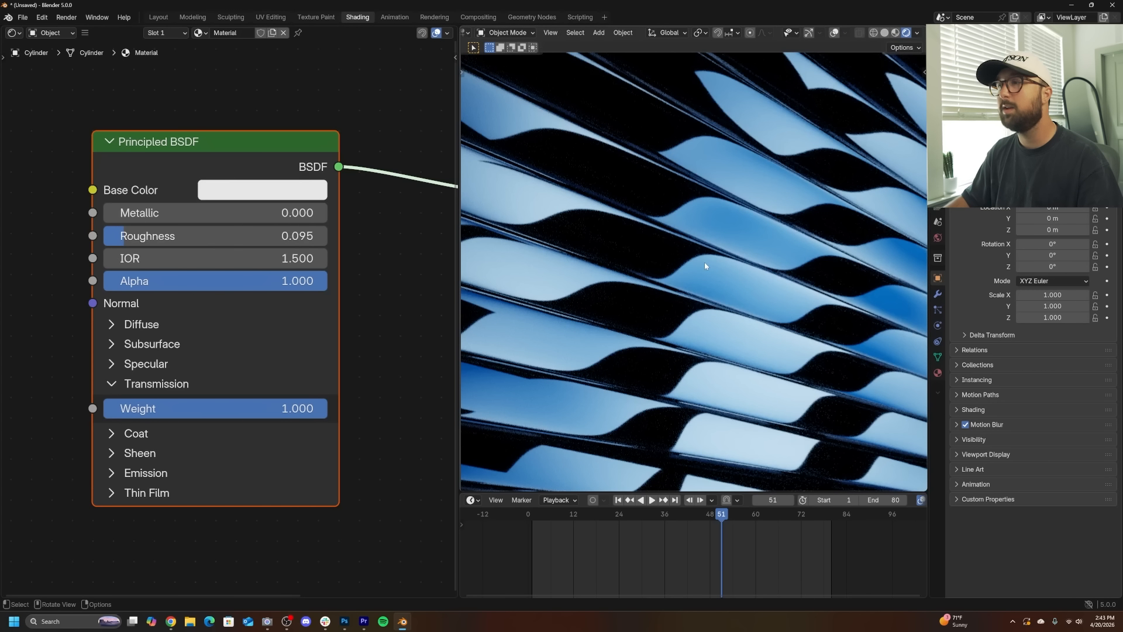
- Insert a Mix Shader between the Principled BSDF and the Material Output
{"action": "scroll", "coordinate": [705, 266], "scroll_direction": "up", "scroll_amount": 5}
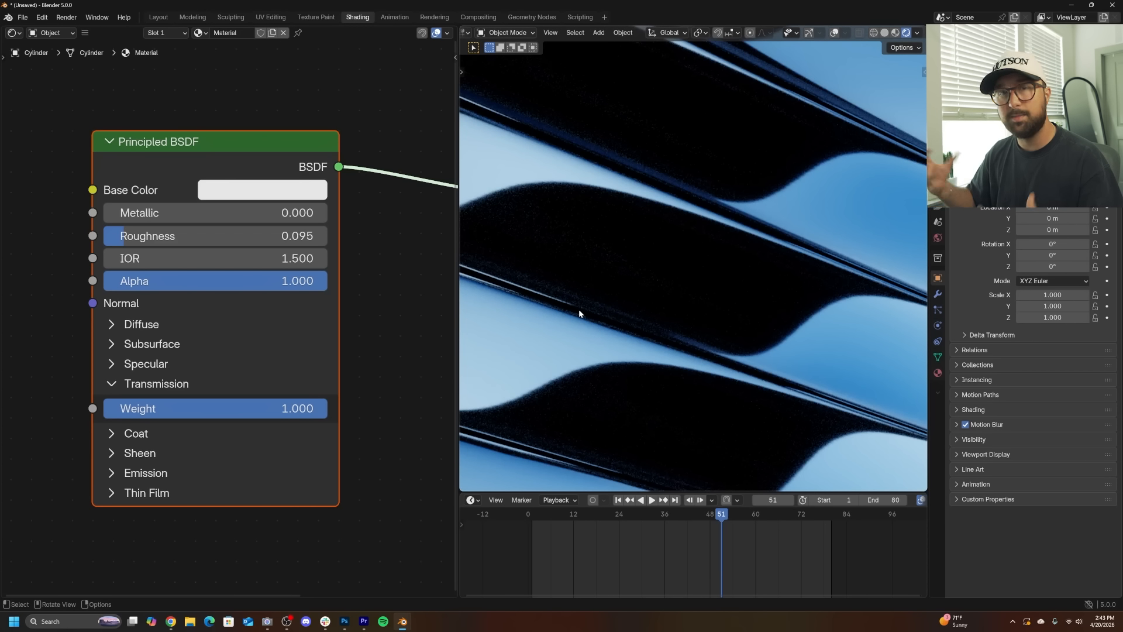
{"action": "scroll", "coordinate": [223, 245], "scroll_direction": "down", "scroll_amount": 2}
{"action": "scroll", "coordinate": [649, 304], "scroll_direction": "down", "scroll_amount": 3}
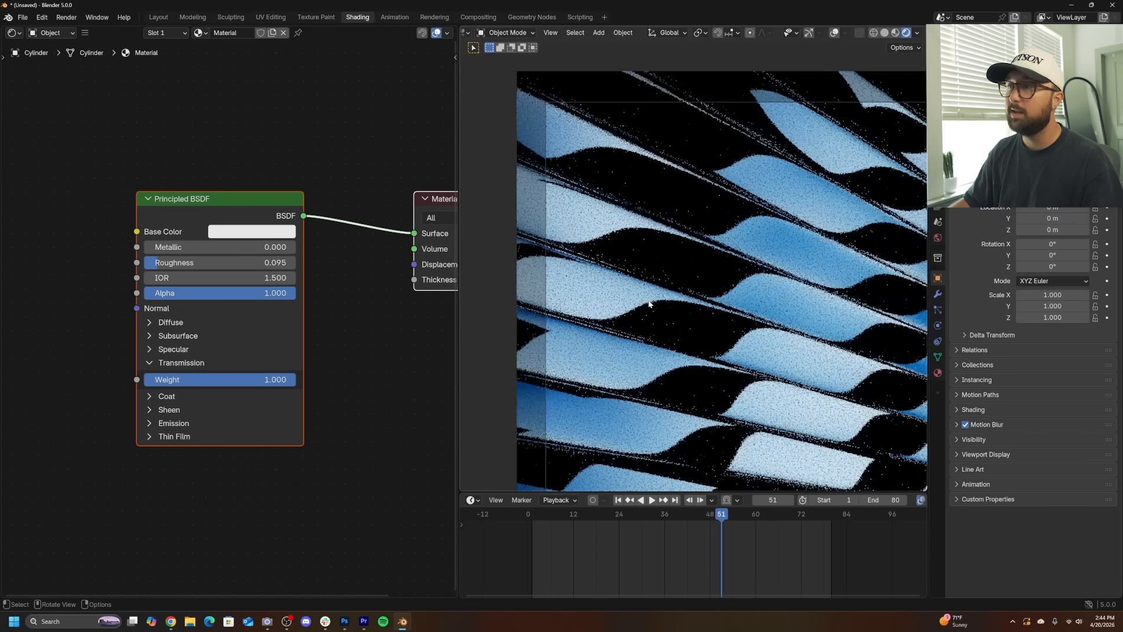
{"action": "key", "text": "shift+a"}
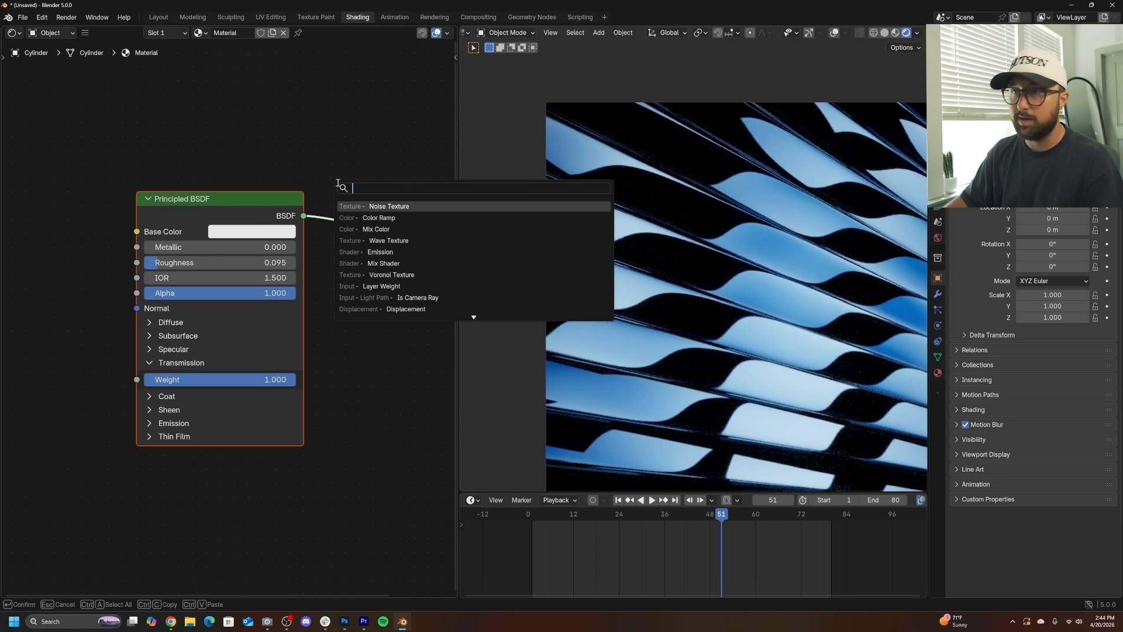
{"action": "left_click", "coordinate": [278, 120]}
{"action": "key", "text": "shift+a"}
{"action": "type", "text": "MIX"}
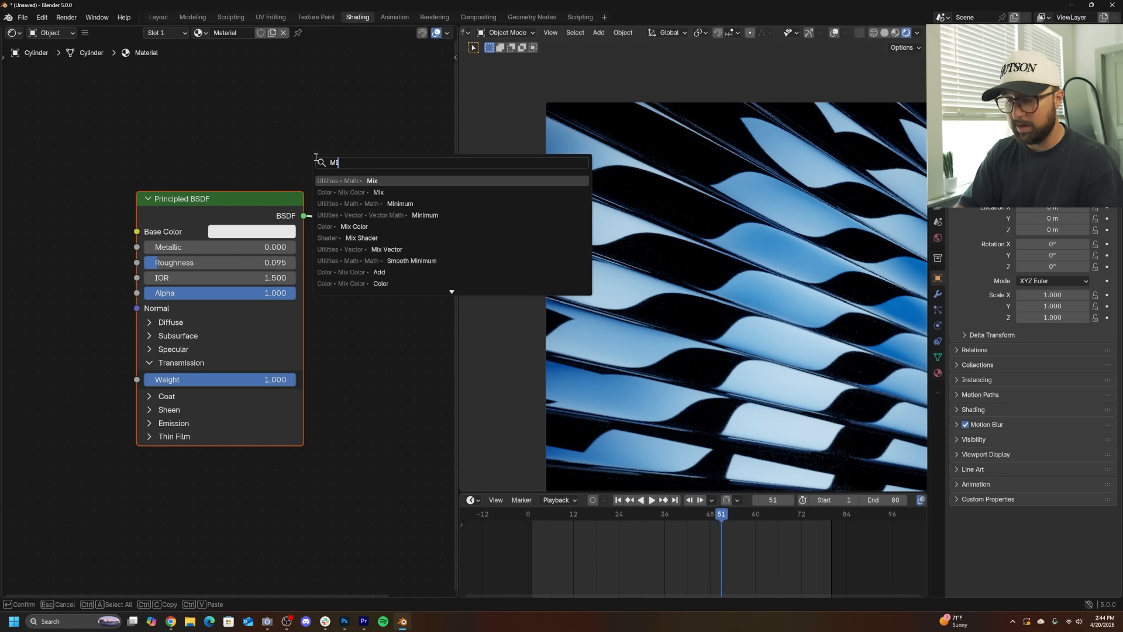
{"action": "key", "text": "Down"}
{"action": "key", "text": "Down"}
{"action": "key", "text": "Down"}
{"action": "key", "text": "Return"}
{"action": "left_click", "coordinate": [362, 176]}
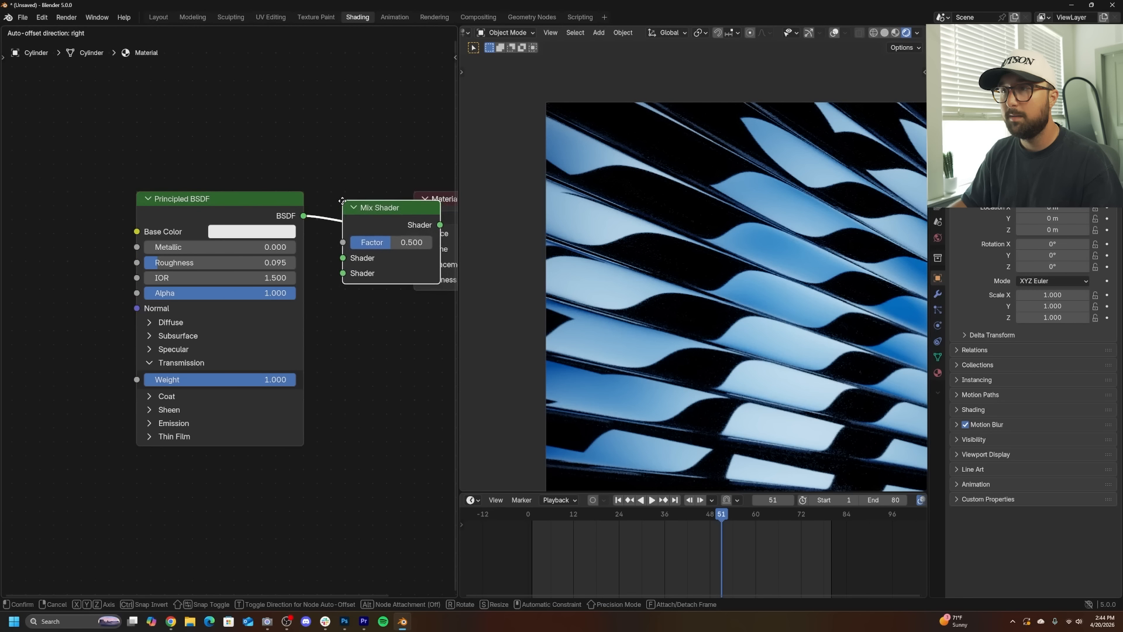
- Add an Emission shader and connect it to the Mix Shader's second Shader input
{"action": "key", "text": "shift+a"}
{"action": "type", "text": "EM"}
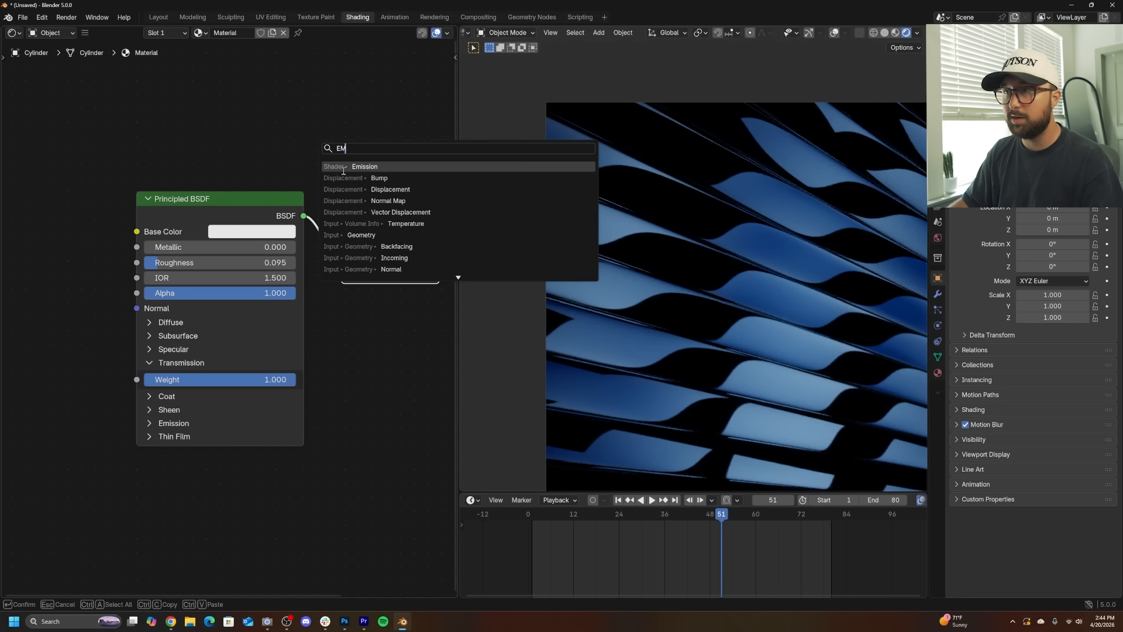
{"action": "left_click", "coordinate": [344, 170]}
{"action": "left_click", "coordinate": [234, 489]}
{"action": "left_click_drag", "start_coordinate": [262, 487], "coordinate": [340, 309]}
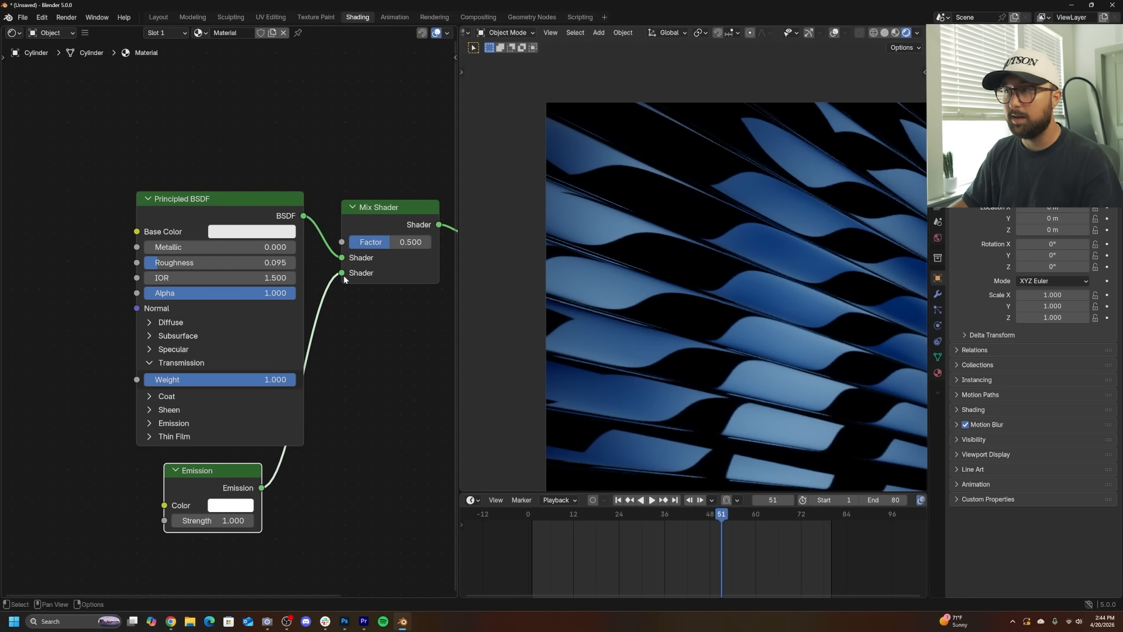
- Reposition the Emission node beneath the Principled BSDF
{"action": "left_click", "coordinate": [175, 436]}
{"action": "left_click", "coordinate": [161, 468]}
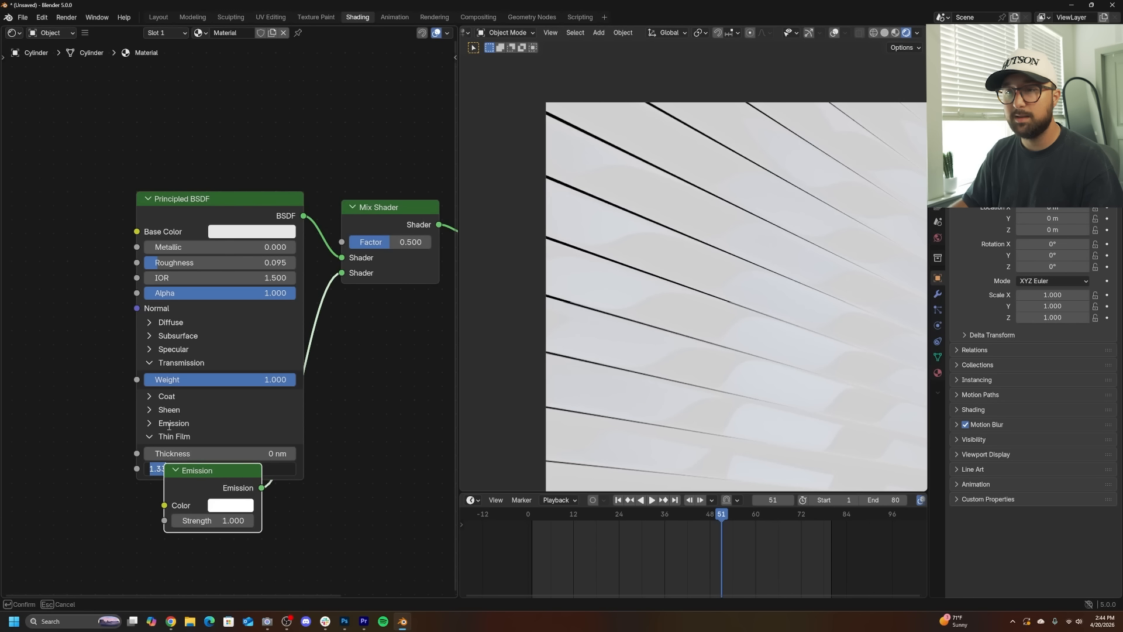
{"action": "left_click", "coordinate": [96, 436]}
{"action": "left_click", "coordinate": [152, 437]}
{"action": "left_click_drag", "start_coordinate": [197, 474], "coordinate": [272, 466]}
{"action": "left_click", "coordinate": [177, 425]}
{"action": "left_click", "coordinate": [174, 423]}
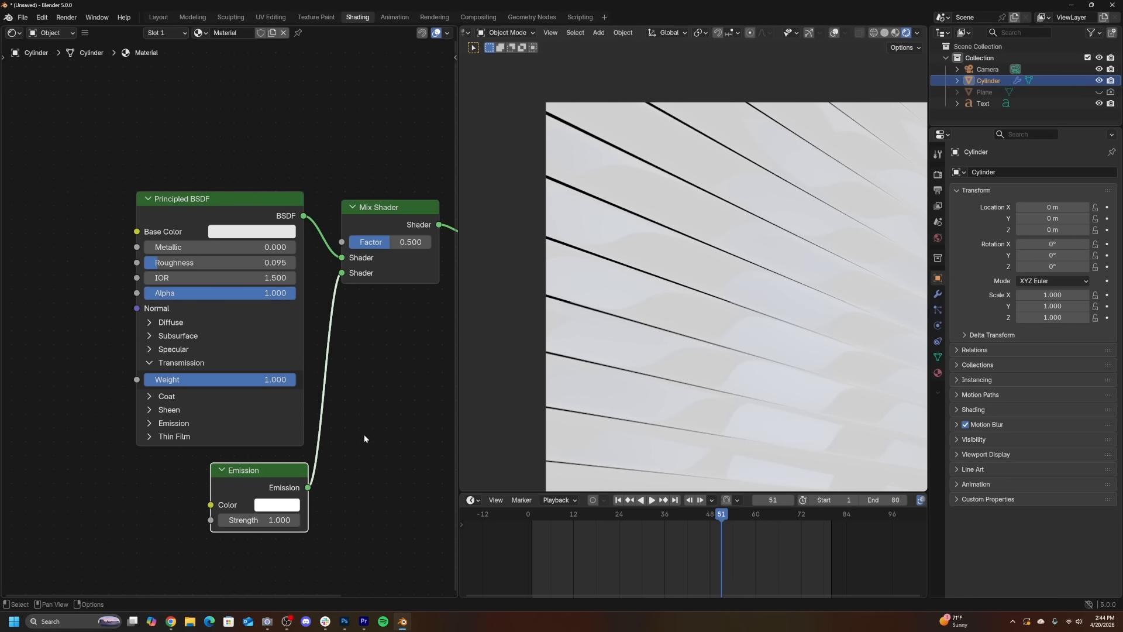
- Copy the light blue stop colour from the text's Color Ramp and paste it into the Emission colour
{"action": "left_click", "coordinate": [983, 104]}
{"action": "scroll", "coordinate": [344, 391], "scroll_direction": "up", "scroll_amount": 3}
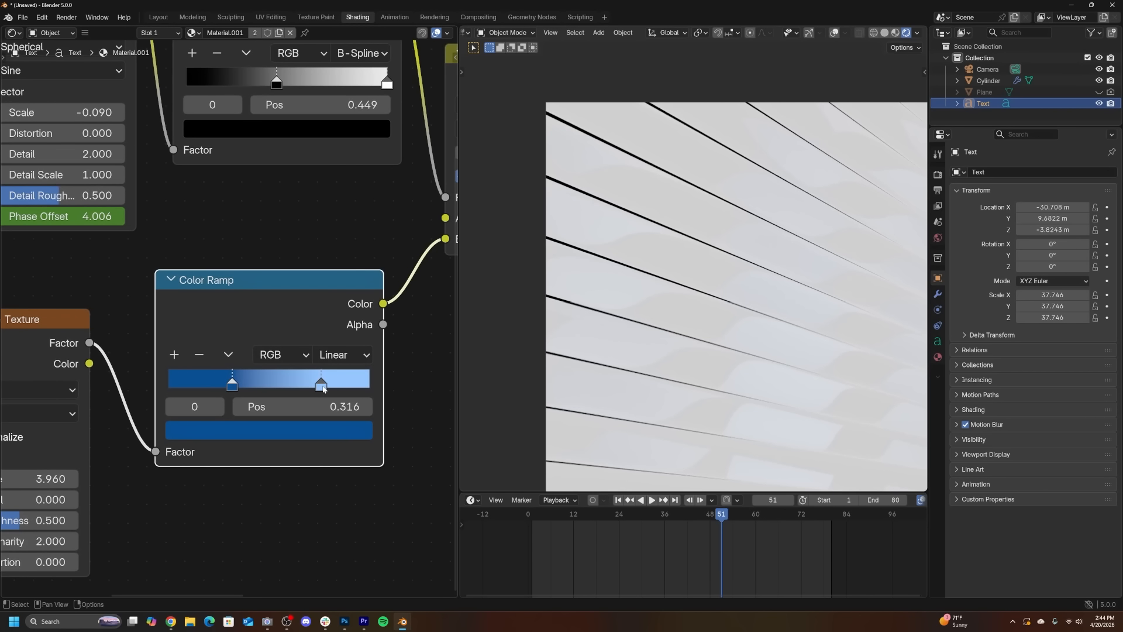
{"action": "left_click", "coordinate": [322, 385]}
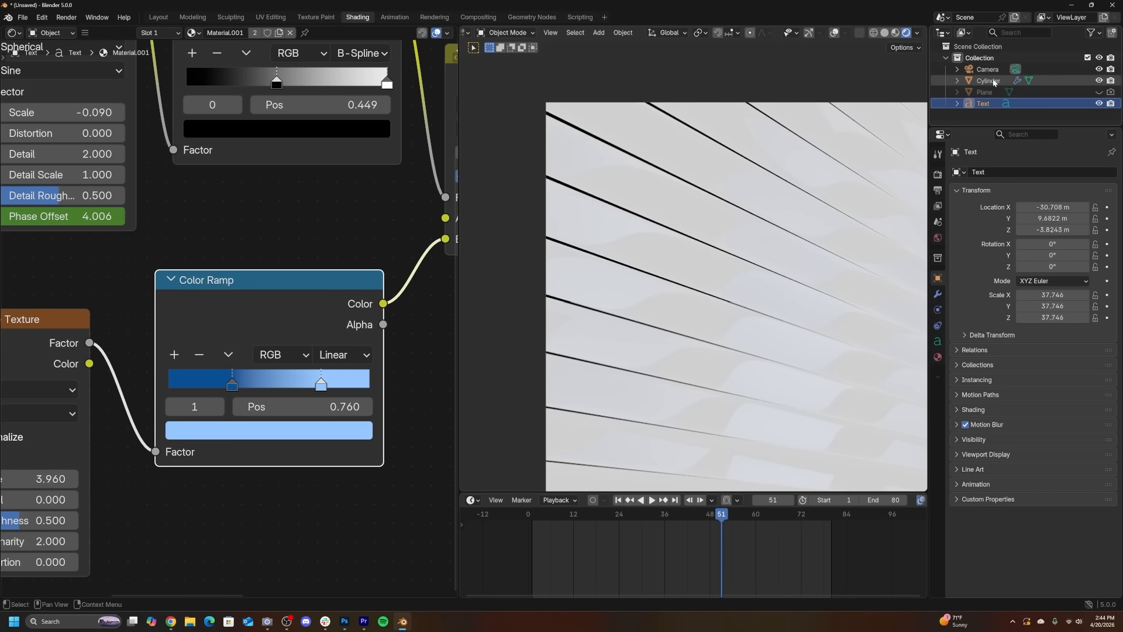
{"action": "left_click", "coordinate": [989, 81]}
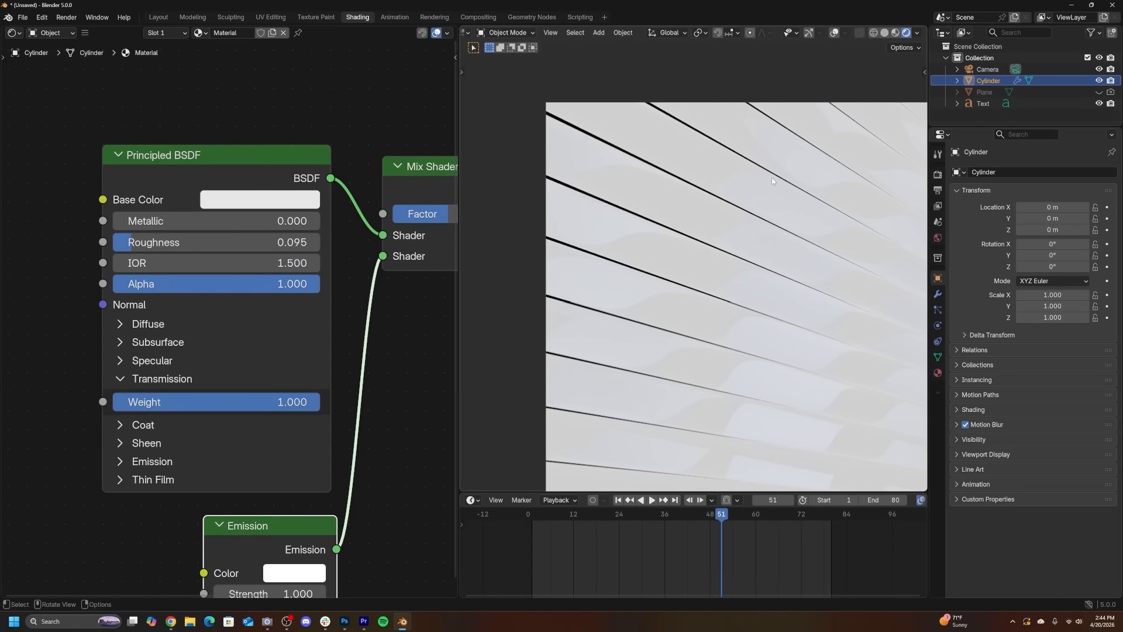
{"action": "middle_click_drag", "start_coordinate": [354, 433], "coordinate": [354, 331]}
{"action": "key", "text": "ctrl+v"}
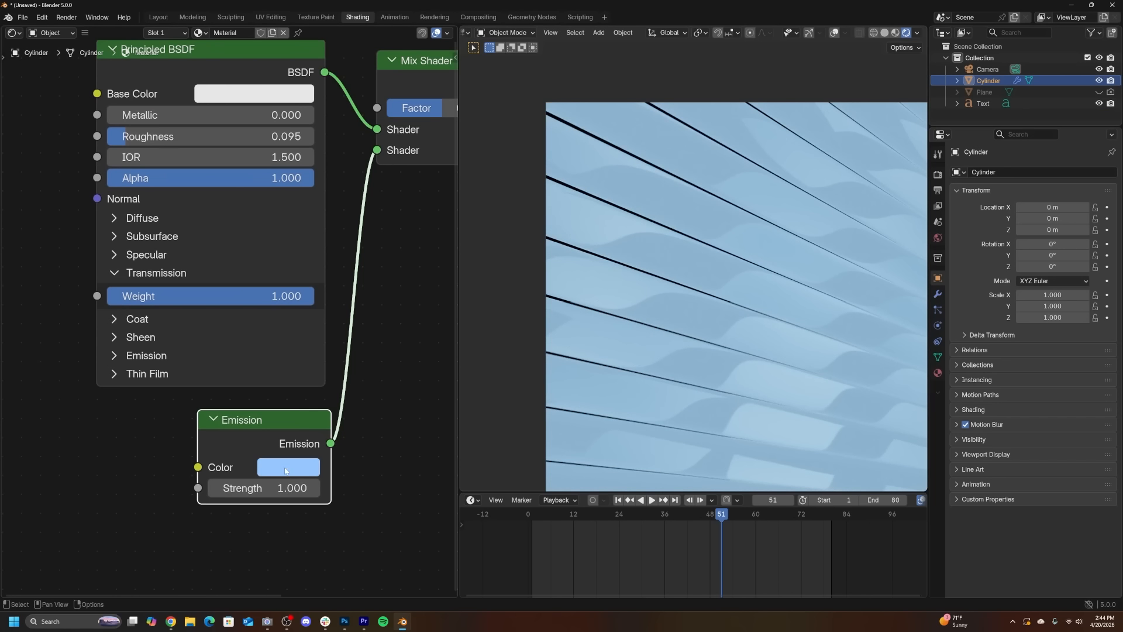
- Add a Color Ramp and connect its Color output to the Mix Shader's Factor
{"action": "middle_click_drag", "start_coordinate": [406, 72], "coordinate": [385, 392]}
{"action": "left_click_drag", "start_coordinate": [396, 393], "coordinate": [398, 252]}
{"action": "key", "text": "shift+a"}
{"action": "left_click", "coordinate": [269, 158]}
{"action": "type", "text": "col"}
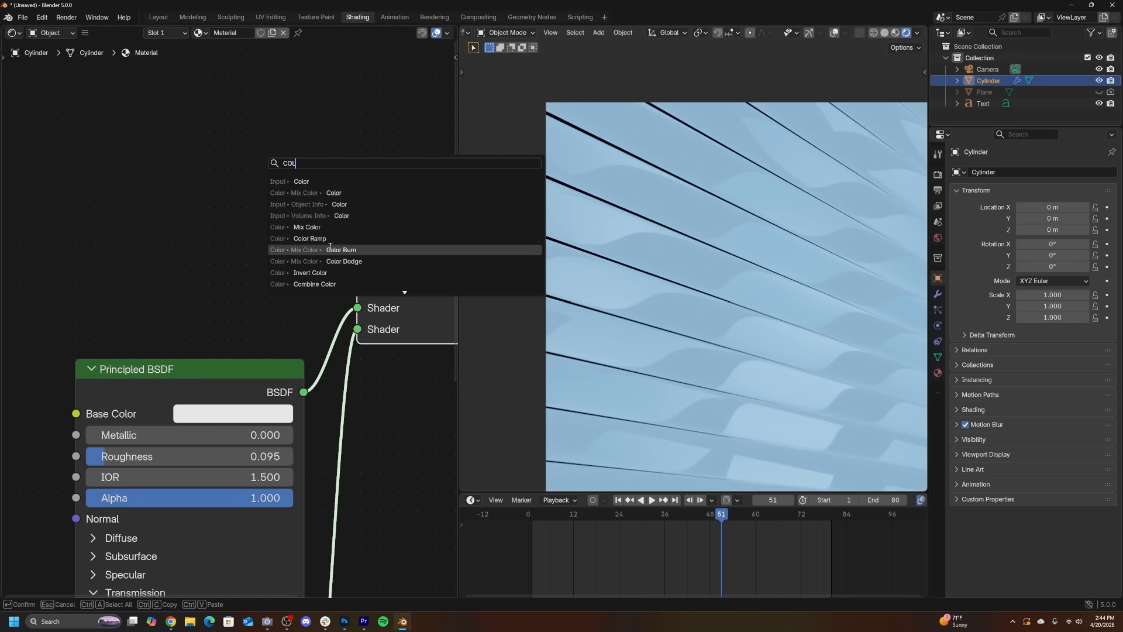
{"action": "left_click", "coordinate": [324, 240]}
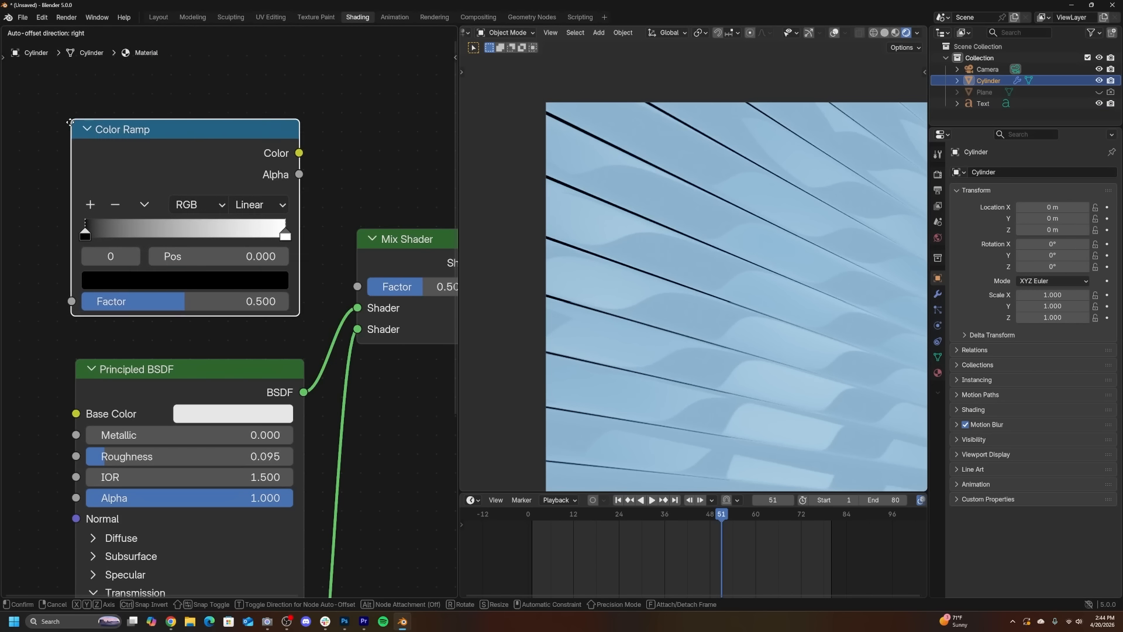
{"action": "left_click", "coordinate": [40, 113]}
{"action": "left_click_drag", "start_coordinate": [367, 286], "coordinate": [367, 287]}
{"action": "middle_click_drag", "start_coordinate": [25, 195], "coordinate": [200, 231]}
- Add a Layer Weight node and connect its Fresnel output to the Color Ramp's Factor
{"action": "key", "text": "shift+a"}
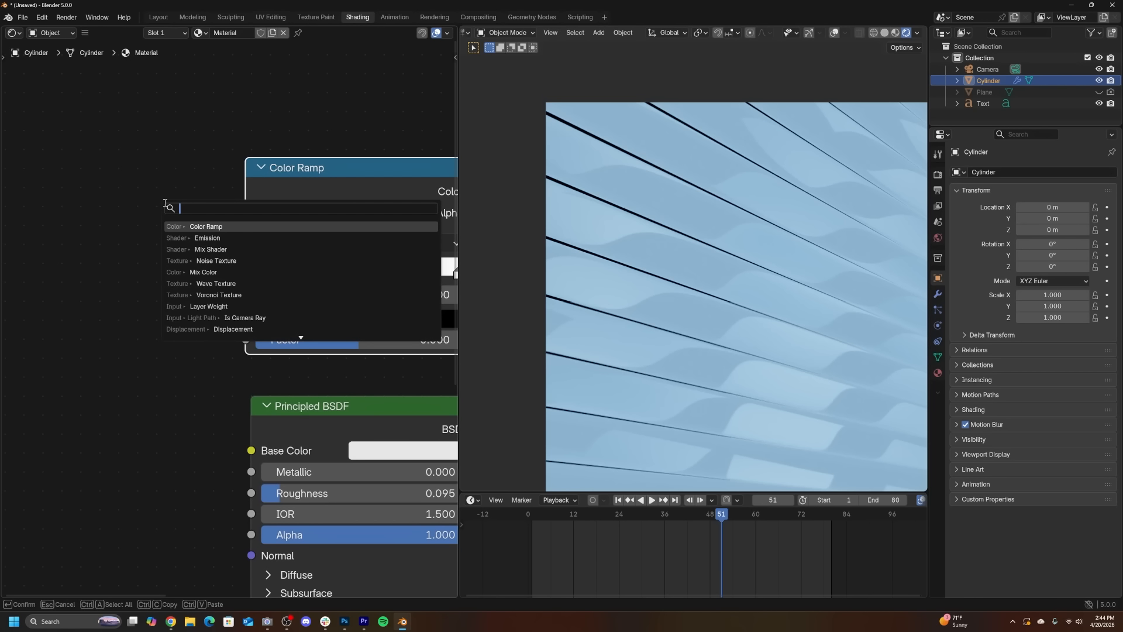
{"action": "type", "text": "k"}
{"action": "key", "text": "BackSpace"}
{"action": "type", "text": "LAY"}
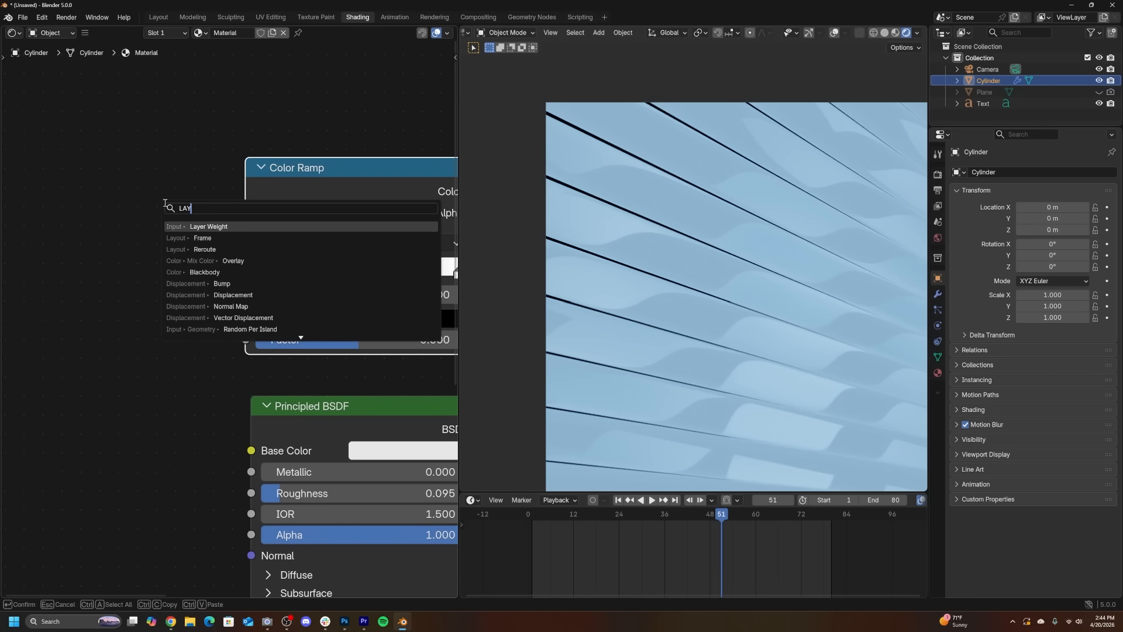
{"action": "key", "text": "Return"}
{"action": "left_click", "coordinate": [96, 222]}
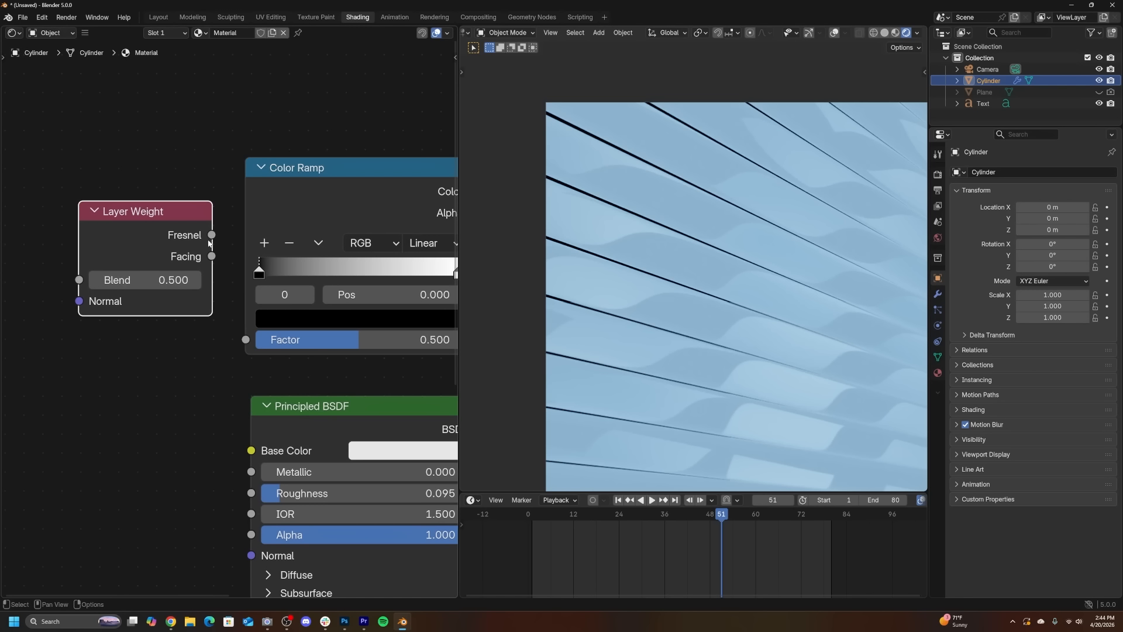
{"action": "left_click_drag", "start_coordinate": [241, 338], "coordinate": [243, 339]}
{"action": "middle_click_drag", "start_coordinate": [310, 295], "coordinate": [237, 300]}
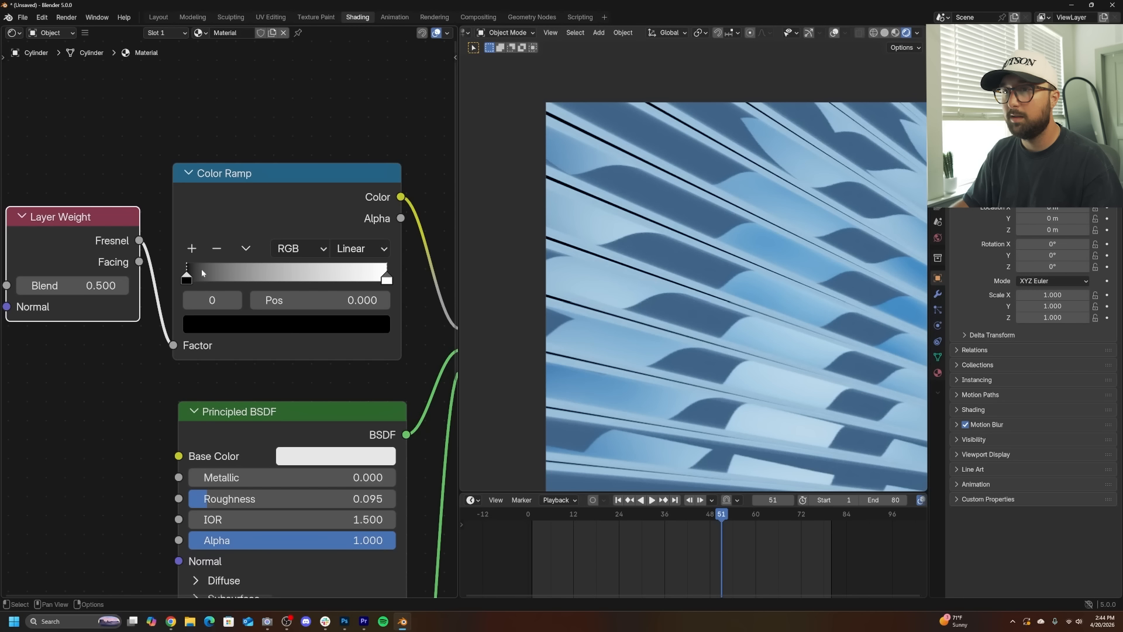
- Set the Color Ramp interpolation to B-Spline and move its black stop to 0.641
{"action": "left_click", "coordinate": [358, 250]}
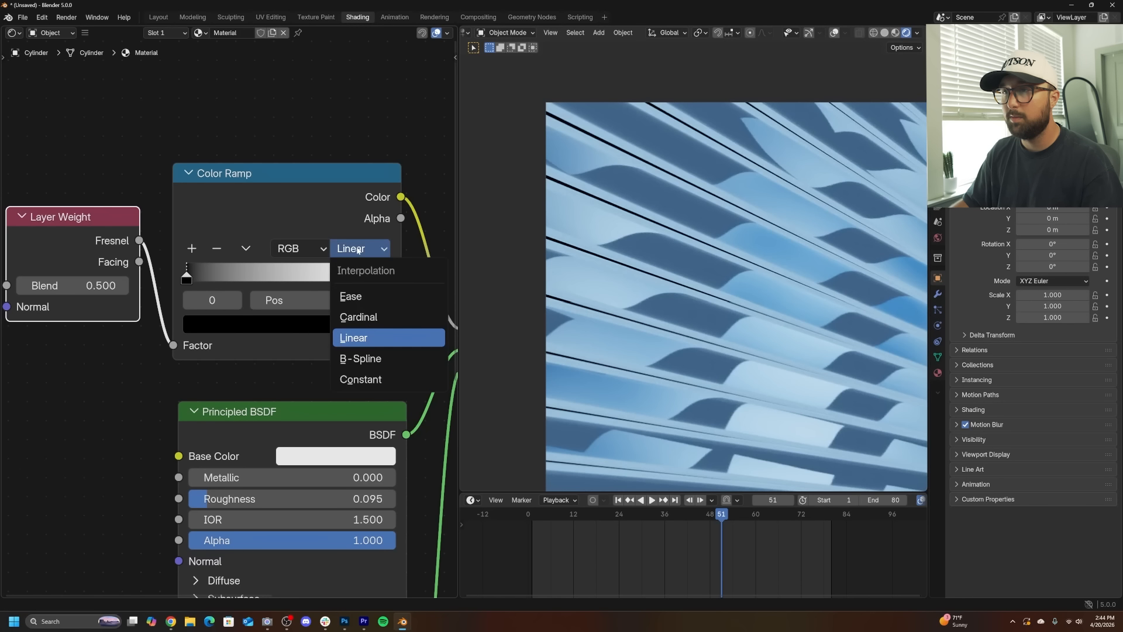
{"action": "left_click", "coordinate": [360, 358]}
{"action": "left_click_drag", "start_coordinate": [190, 277], "coordinate": [319, 279]}
{"action": "scroll", "coordinate": [714, 326], "scroll_direction": "up", "scroll_amount": 4}
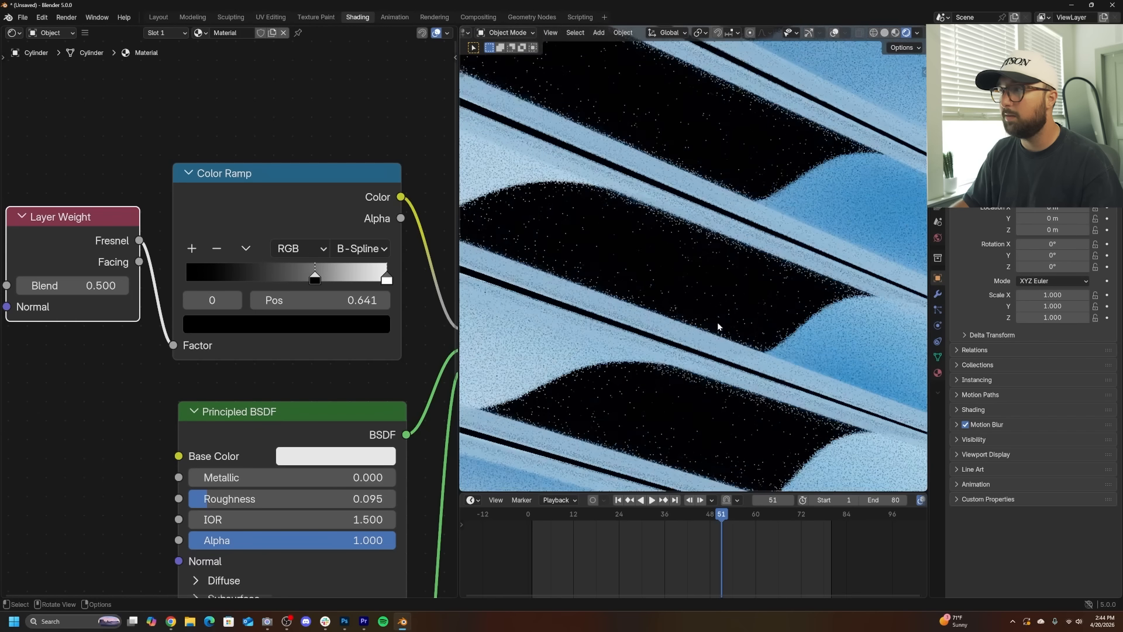
- Connect Layer Weight's Facing output to the ramp's Factor and set Blend to 0.580
{"action": "mouse_move", "coordinate": [82, 286]}
{"action": "left_mouse_down"}
{"action": "mouse_move", "coordinate": [35, 285]}
{"action": "mouse_move", "coordinate": [95, 286]}
{"action": "left_mouse_up"}
{"action": "left_click_drag", "start_coordinate": [158, 305], "coordinate": [174, 346]}
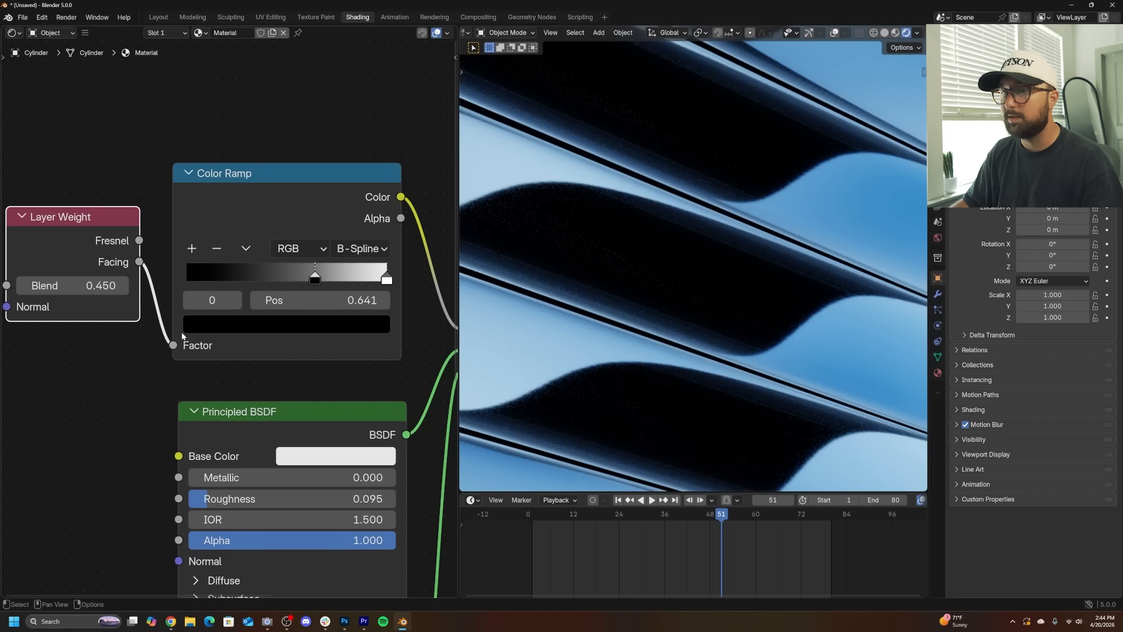
{"action": "middle_click_drag", "start_coordinate": [108, 269], "coordinate": [157, 279]}
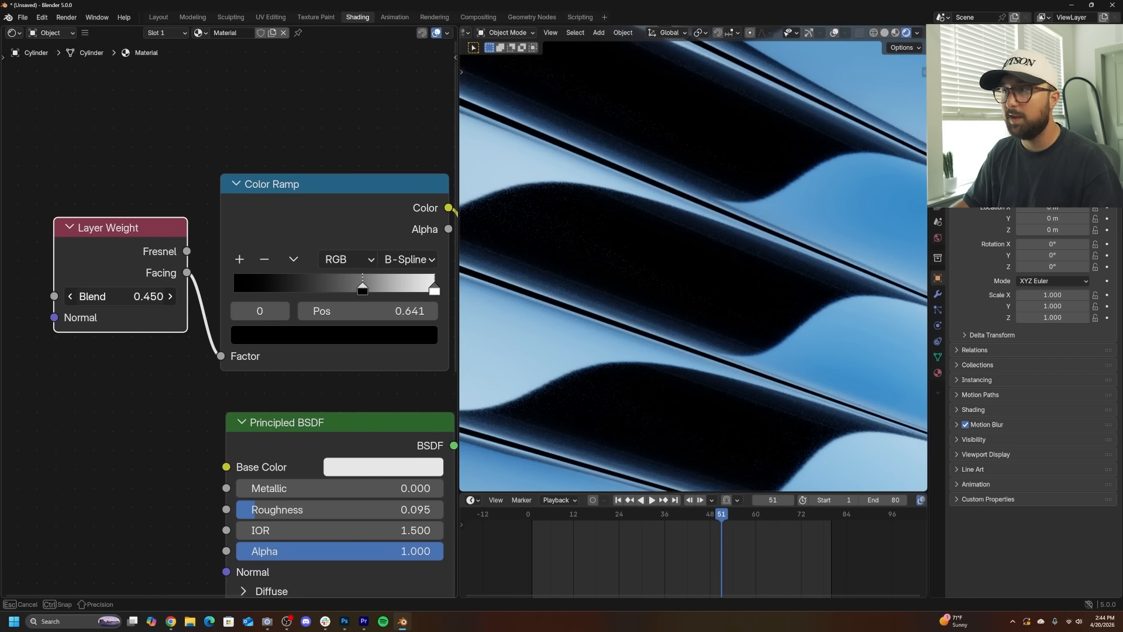
{"action": "mouse_move", "coordinate": [117, 296]}
{"action": "left_mouse_down"}
{"action": "mouse_move", "coordinate": [163, 296]}
{"action": "mouse_move", "coordinate": [136, 296]}
{"action": "left_mouse_up"}
{"action": "scroll", "coordinate": [238, 326], "scroll_direction": "down", "scroll_amount": 2}
{"action": "scroll", "coordinate": [666, 311], "scroll_direction": "down", "scroll_amount": 2}
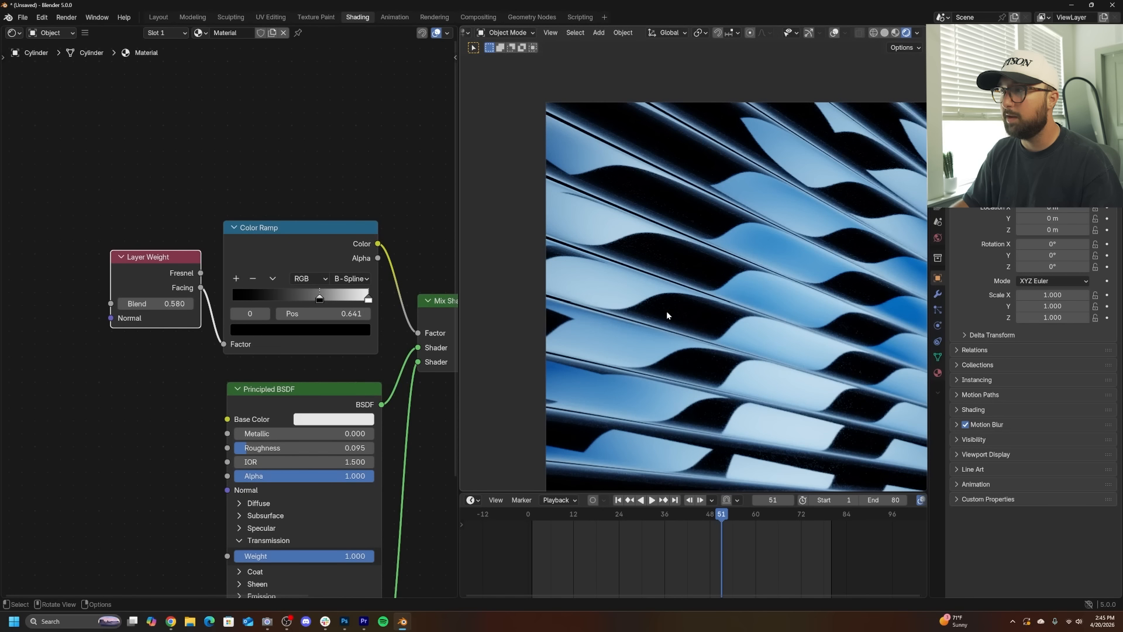
- Set the Emission Strength to 0.740
{"action": "middle_click_drag", "start_coordinate": [346, 335], "coordinate": [183, 307]}
{"action": "middle_click_drag", "start_coordinate": [416, 410], "coordinate": [406, 195]}
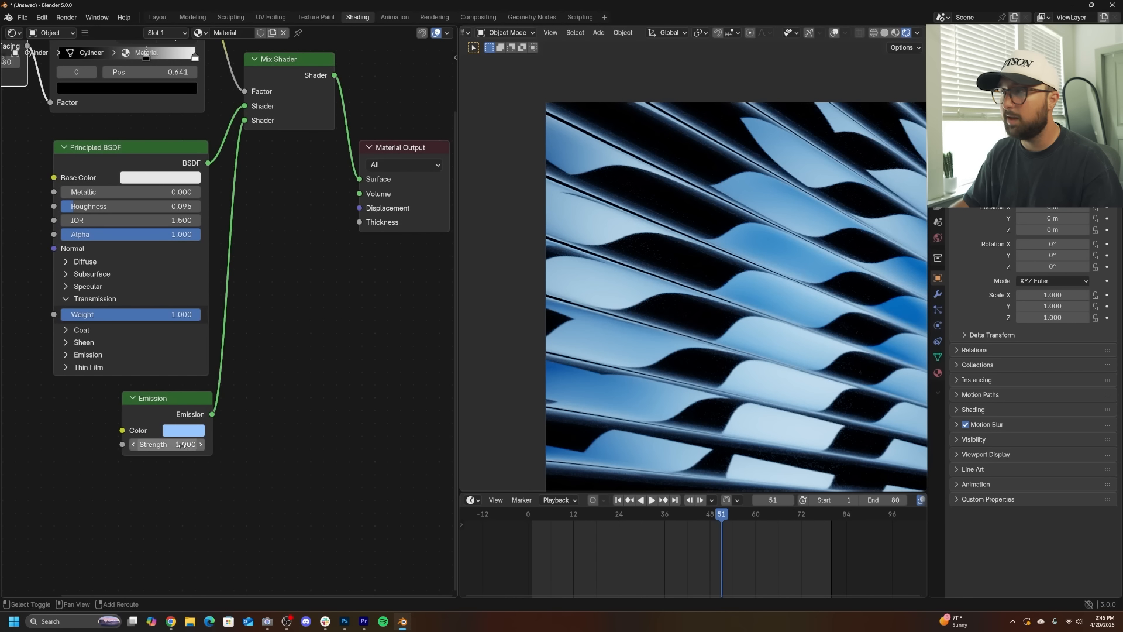
{"action": "left_click_drag", "start_coordinate": [181, 445], "coordinate": [167, 445]}
{"action": "scroll", "coordinate": [752, 296], "scroll_direction": "up", "scroll_amount": 3}
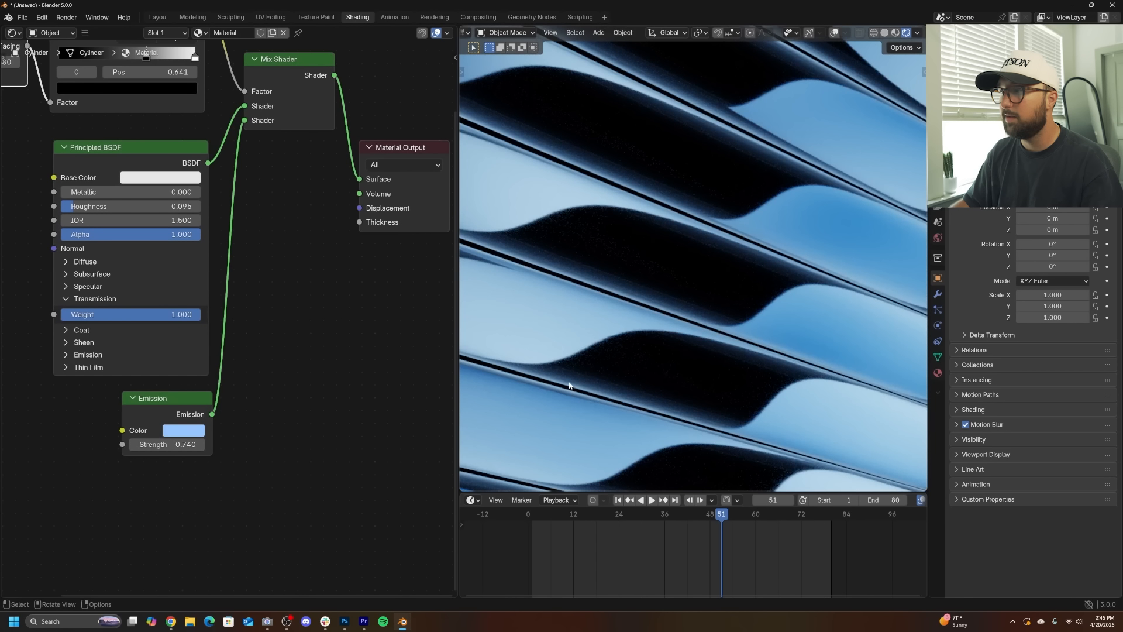
{"action": "middle_click_drag", "start_coordinate": [318, 299], "coordinate": [310, 336]}
{"action": "left_click", "coordinate": [168, 440]}
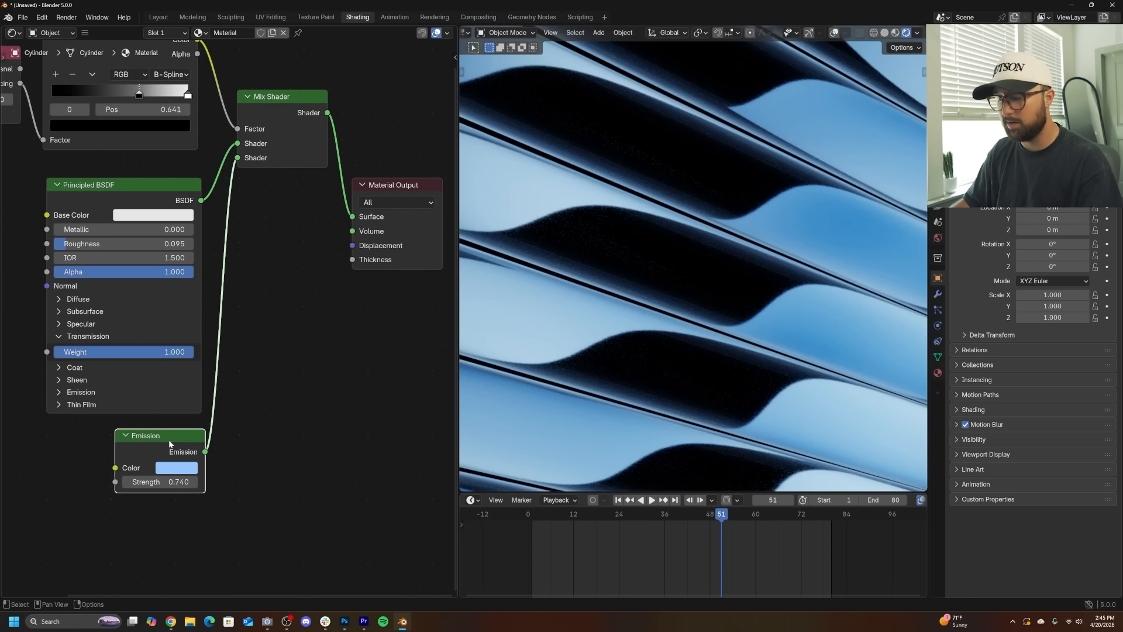
{"action": "key", "text": "m"}
{"action": "key", "text": "m"}
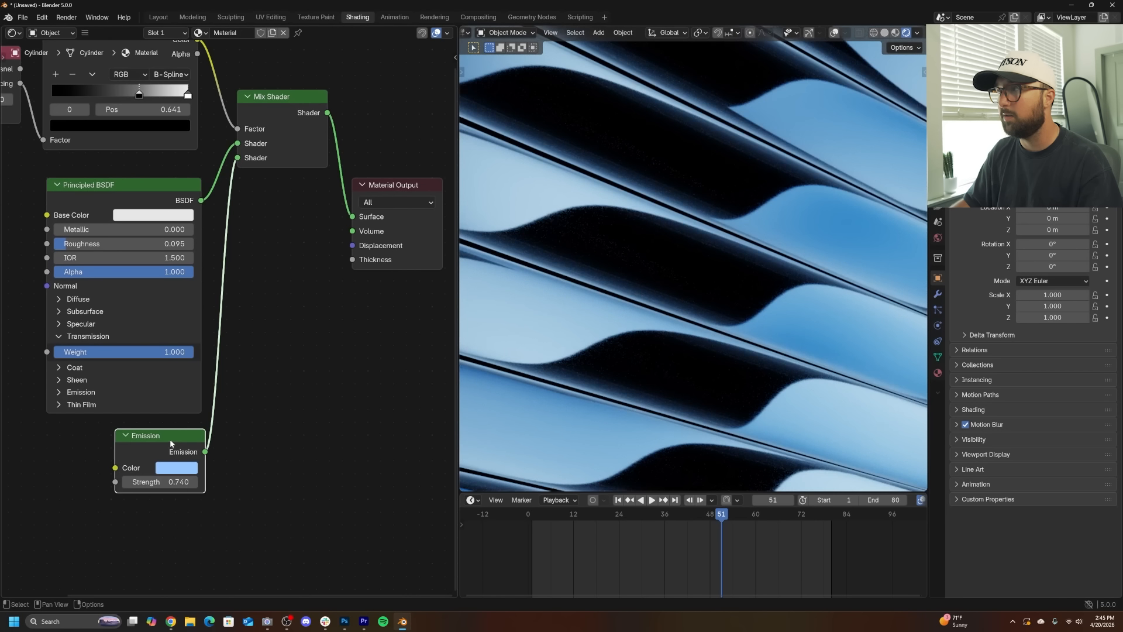
{"action": "scroll", "coordinate": [809, 304], "scroll_direction": "down", "scroll_amount": 3}
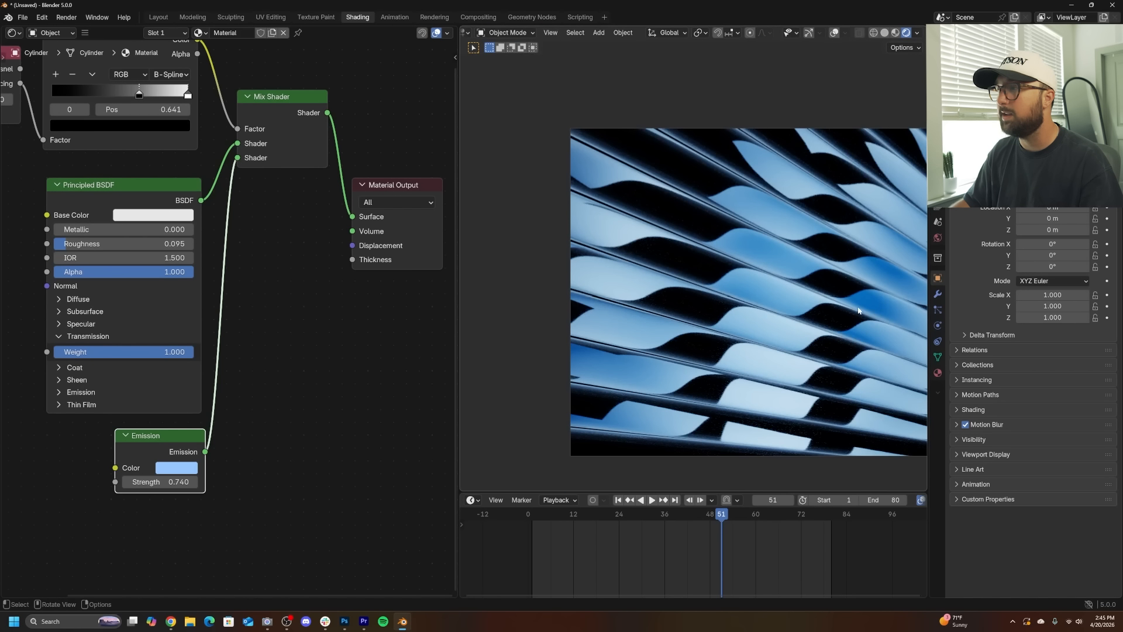
{"action": "scroll", "coordinate": [844, 308], "scroll_direction": "up", "scroll_amount": 4}
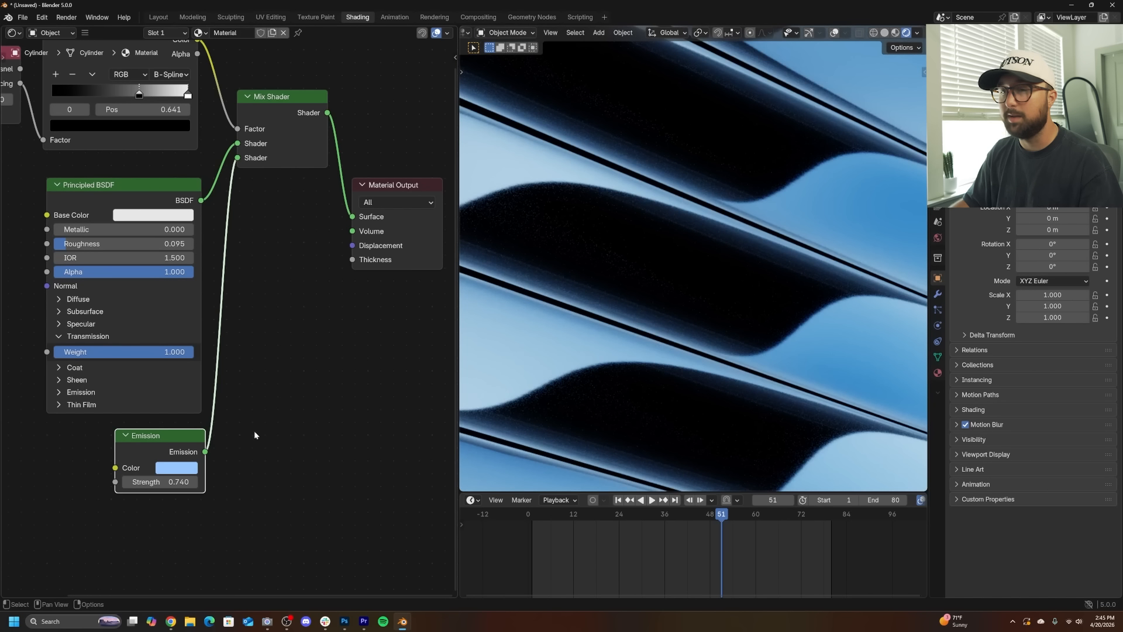
- Set the Layer Weight node's Blend to 0.330
{"action": "middle_click_drag", "start_coordinate": [270, 375], "coordinate": [455, 551]}
{"action": "left_click_drag", "start_coordinate": [160, 276], "coordinate": [128, 276]}
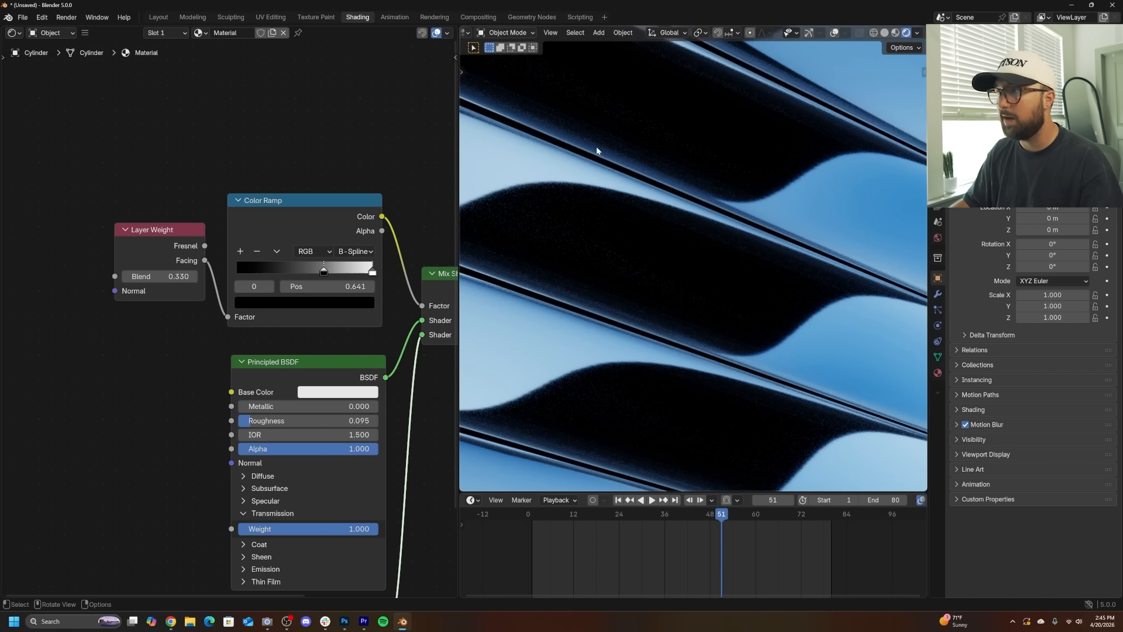
- Render a still image of the current frame to check the look, then close the render window
{"action": "scroll", "coordinate": [734, 338], "scroll_direction": "down", "scroll_amount": 5}
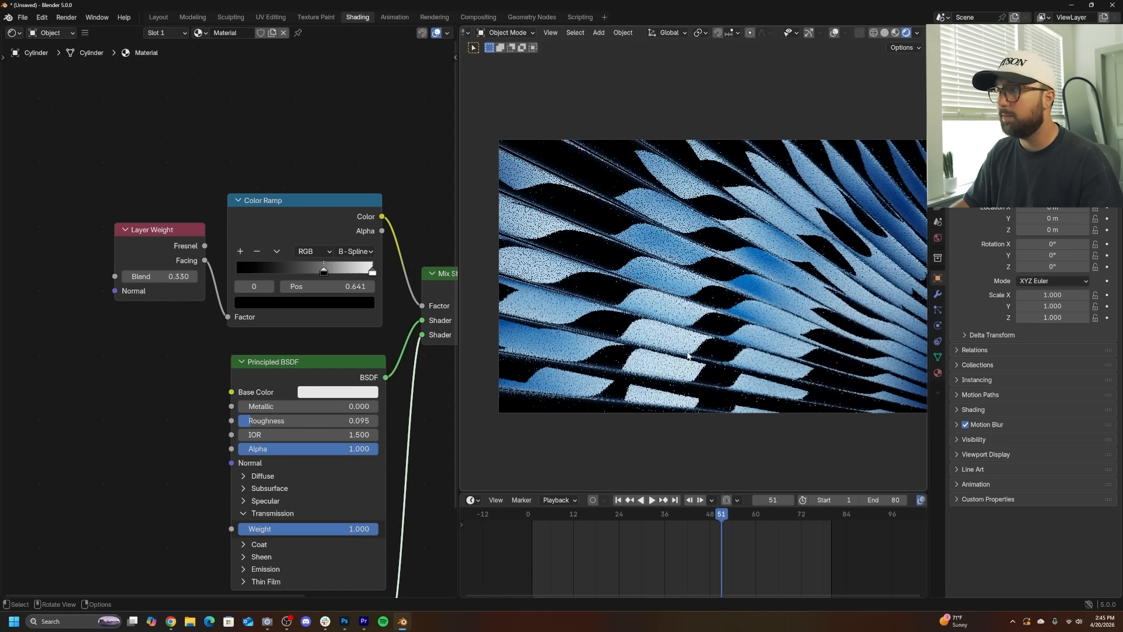
{"action": "left_click", "coordinate": [66, 17]}
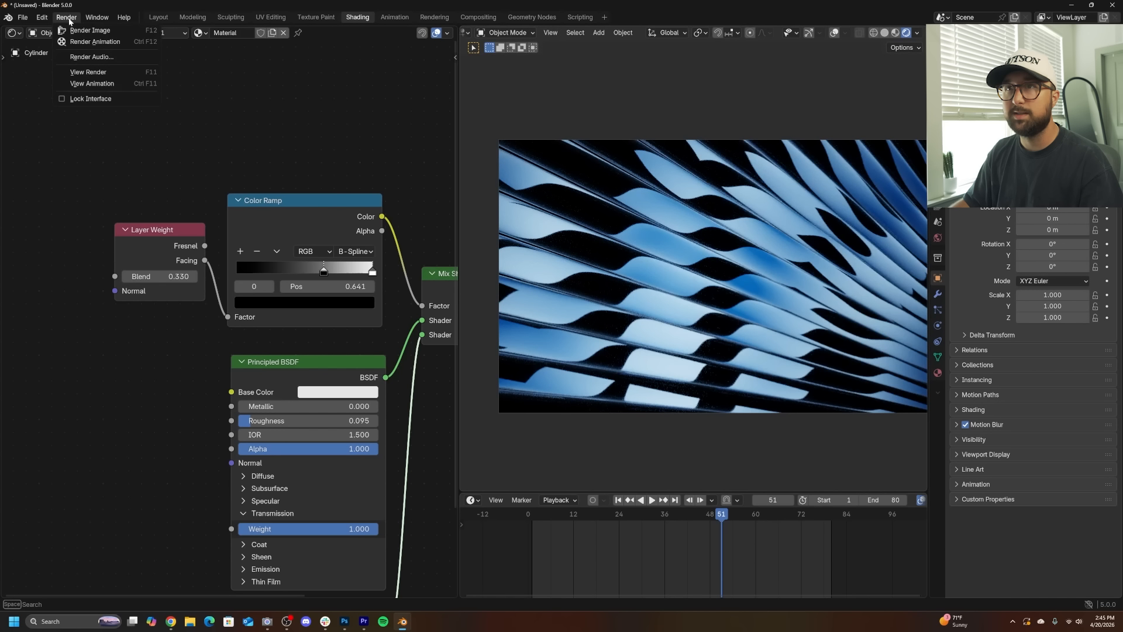
{"action": "left_click", "coordinate": [85, 24]}
{"action": "scroll", "coordinate": [496, 340], "scroll_direction": "up", "scroll_amount": 3}
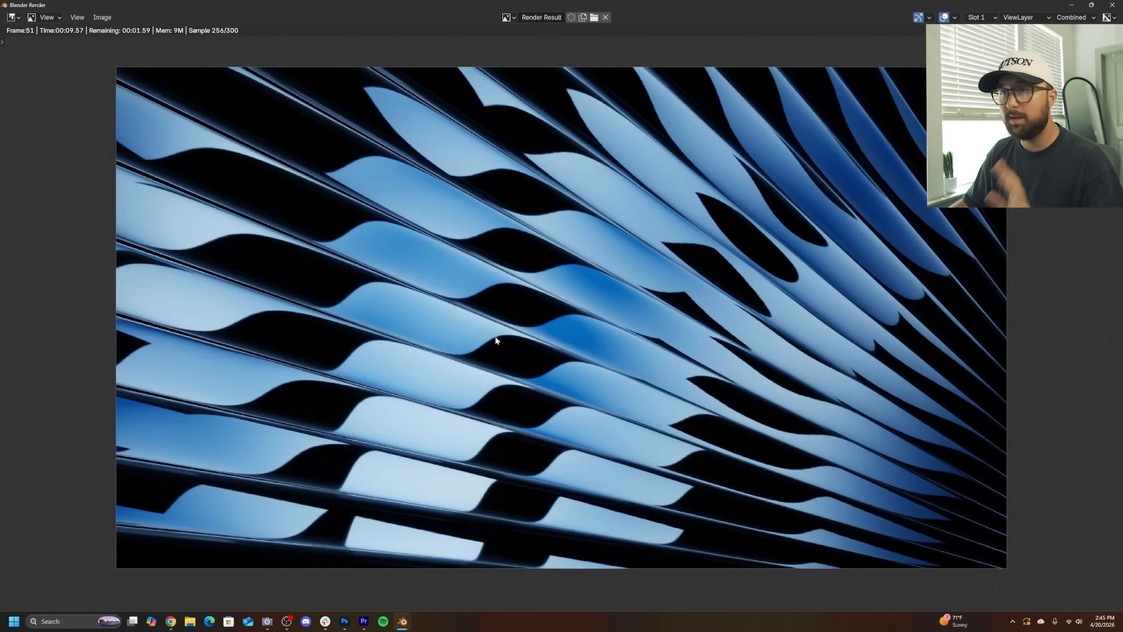
{"action": "left_click", "coordinate": [1111, 6]}
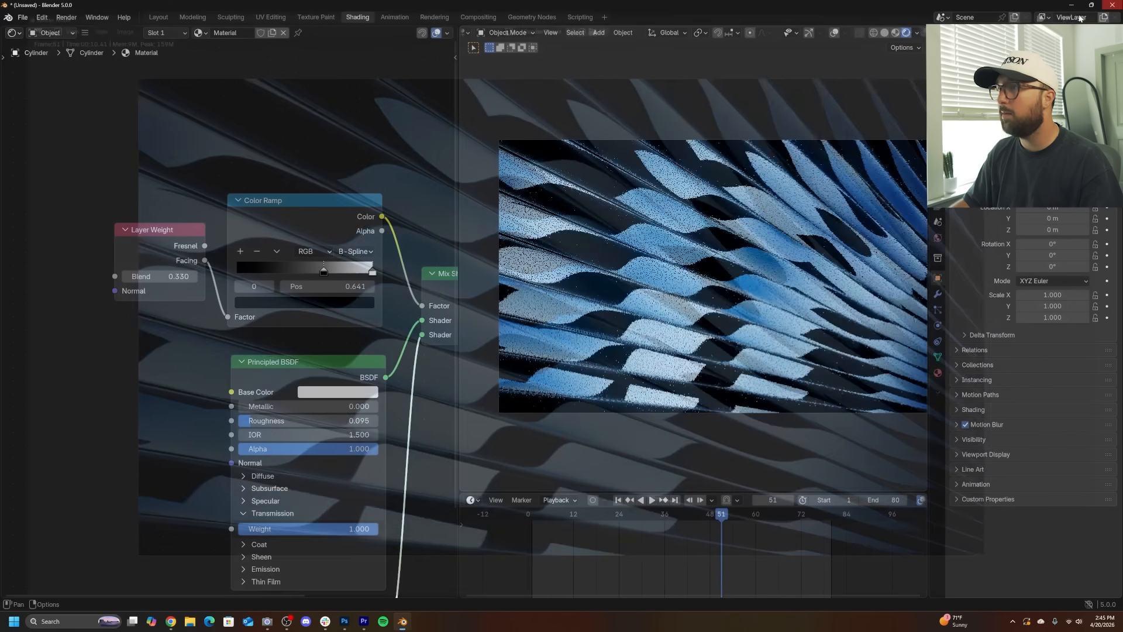
- Switch to the Layout workspace and select the text object
{"action": "left_click", "coordinate": [168, 19]}
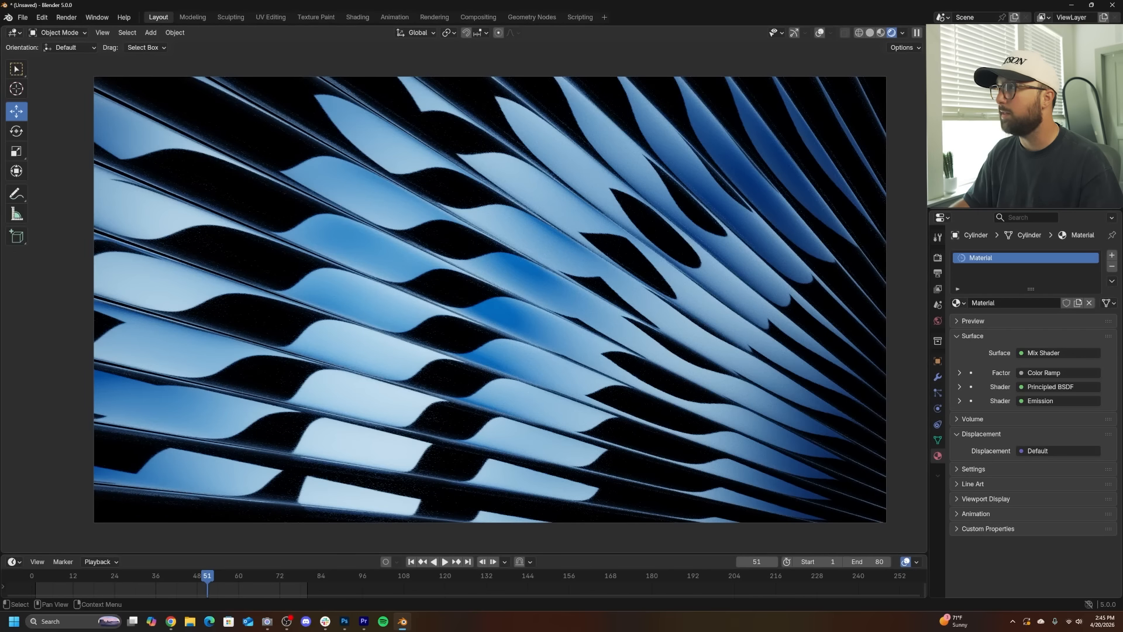
{"action": "left_click", "coordinate": [673, 238]}
{"action": "key", "text": "s"}
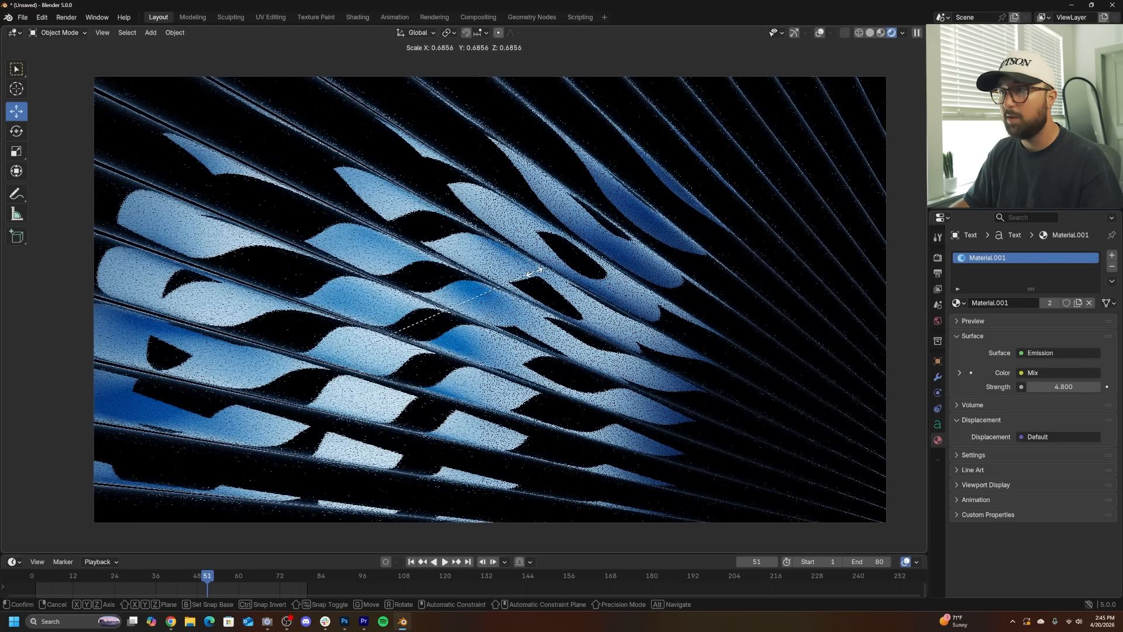
{"action": "right_click", "coordinate": [511, 304]}
- Move the text object twice to reposition it within the camera frame
{"action": "key", "text": "g"}
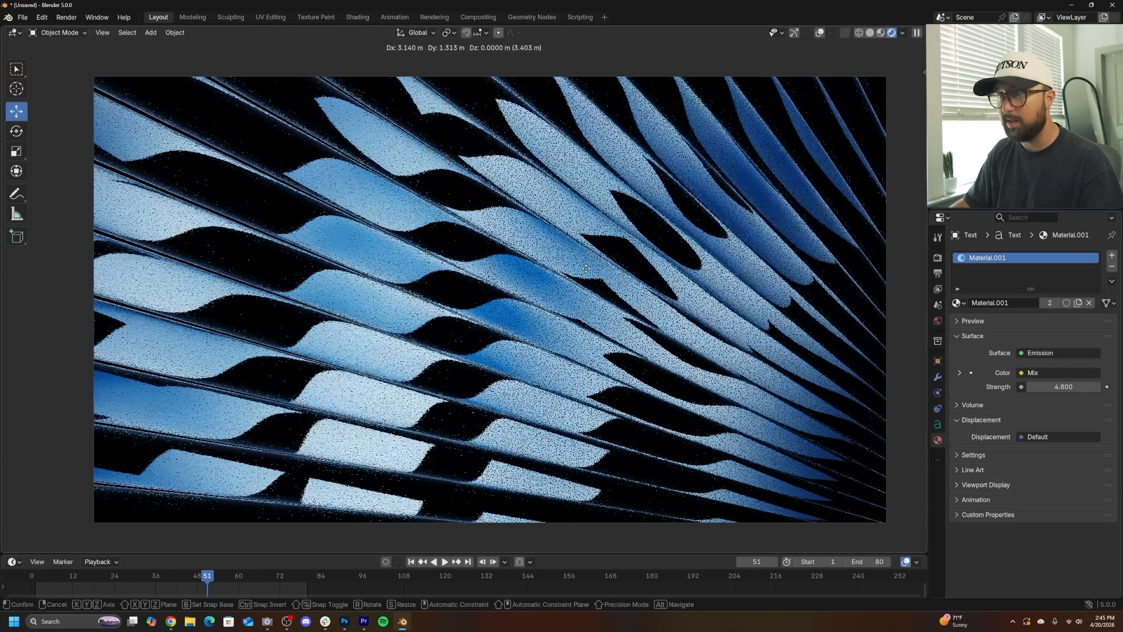
{"action": "left_click", "coordinate": [587, 271]}
{"action": "key", "text": "g"}
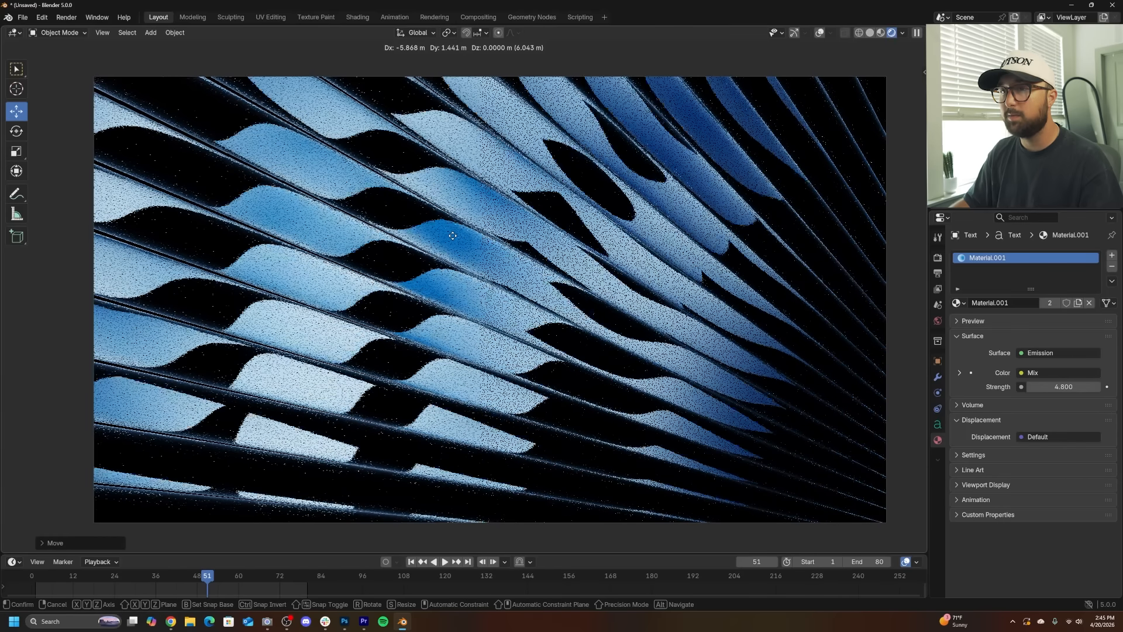
{"action": "left_click", "coordinate": [467, 263]}
- Scale the text object up by about 1.39 and rotate it about 4 degrees
{"action": "key", "text": "s"}
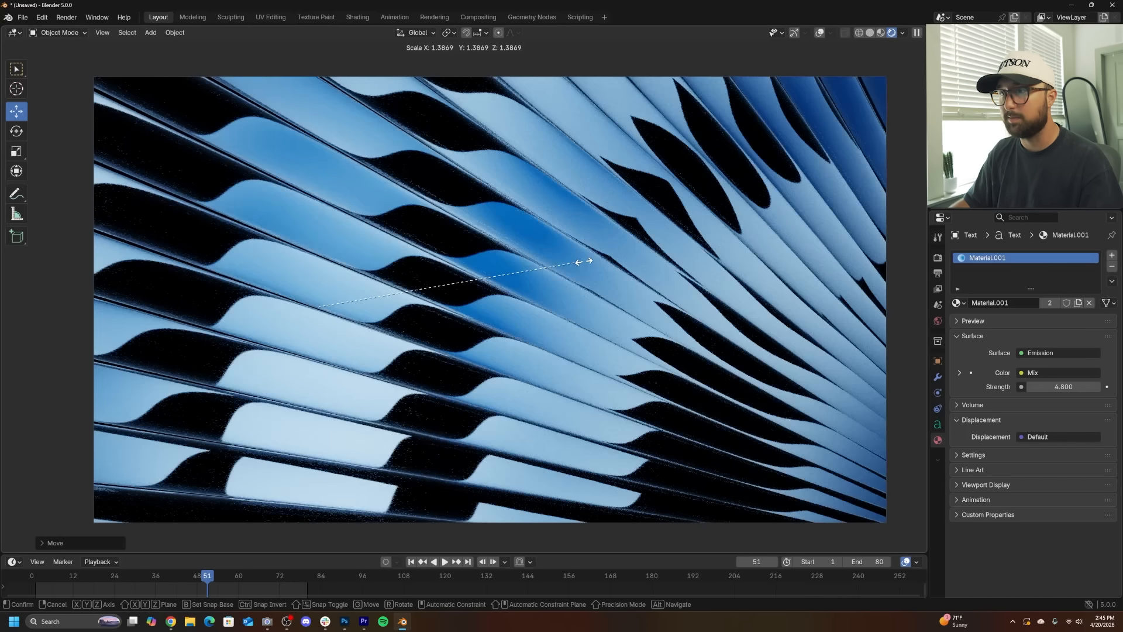
{"action": "left_click", "coordinate": [584, 261]}
{"action": "key", "text": "r"}
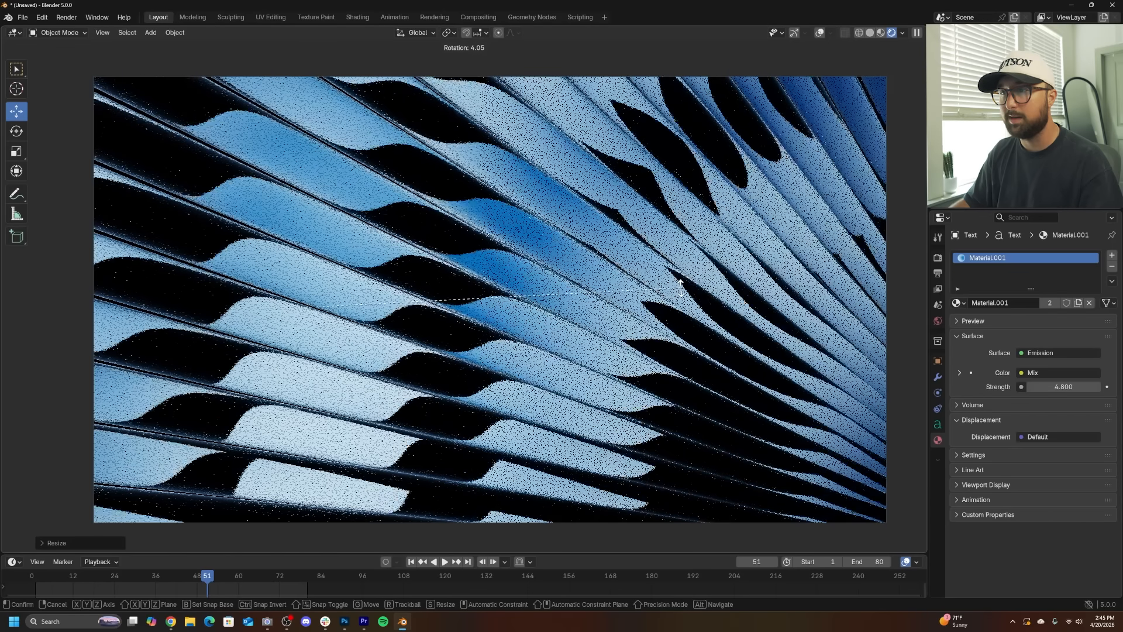
{"action": "left_click", "coordinate": [682, 291]}
- Move the text object once more within the camera frame
{"action": "key", "text": "g"}
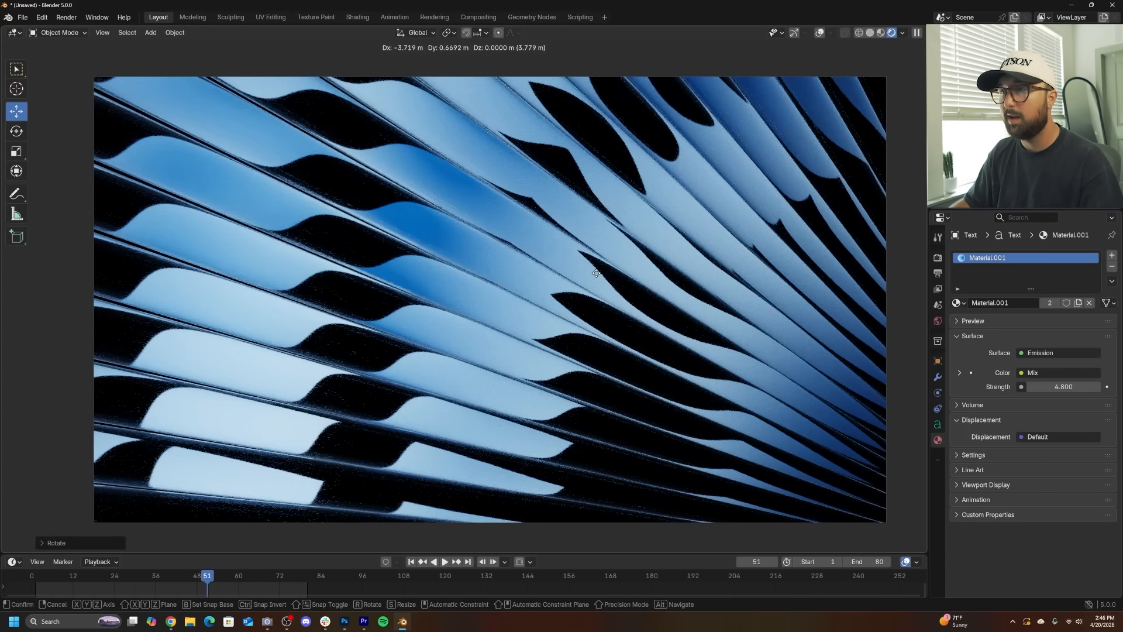
{"action": "left_click", "coordinate": [596, 274]}
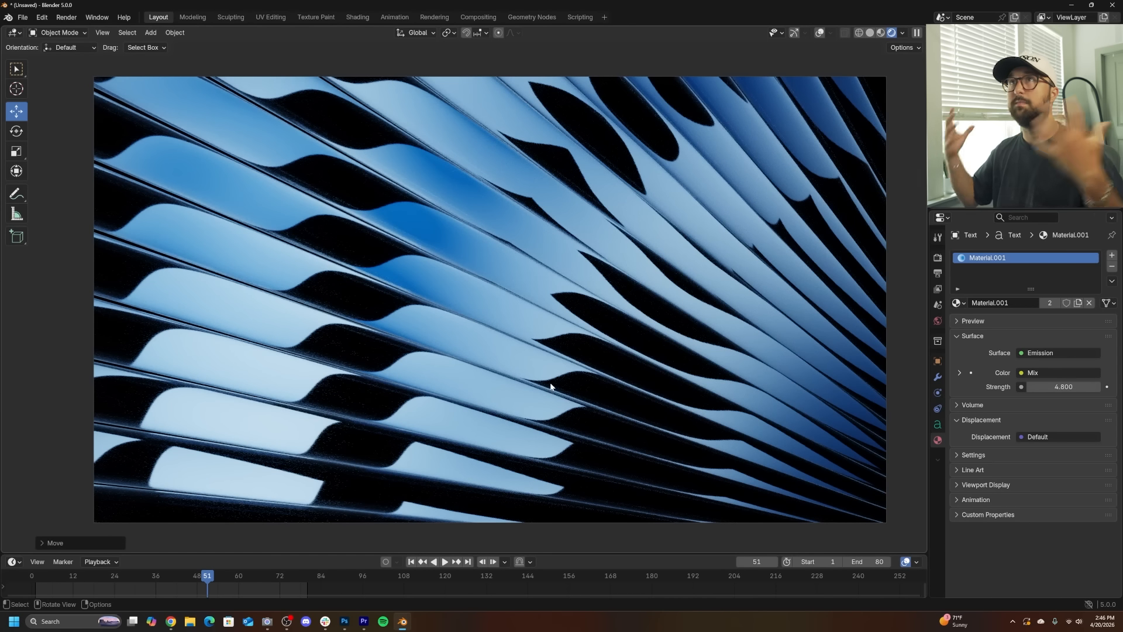
{"action": "middle_click_drag", "start_coordinate": [549, 387], "coordinate": [530, 387], "text": "shift"}
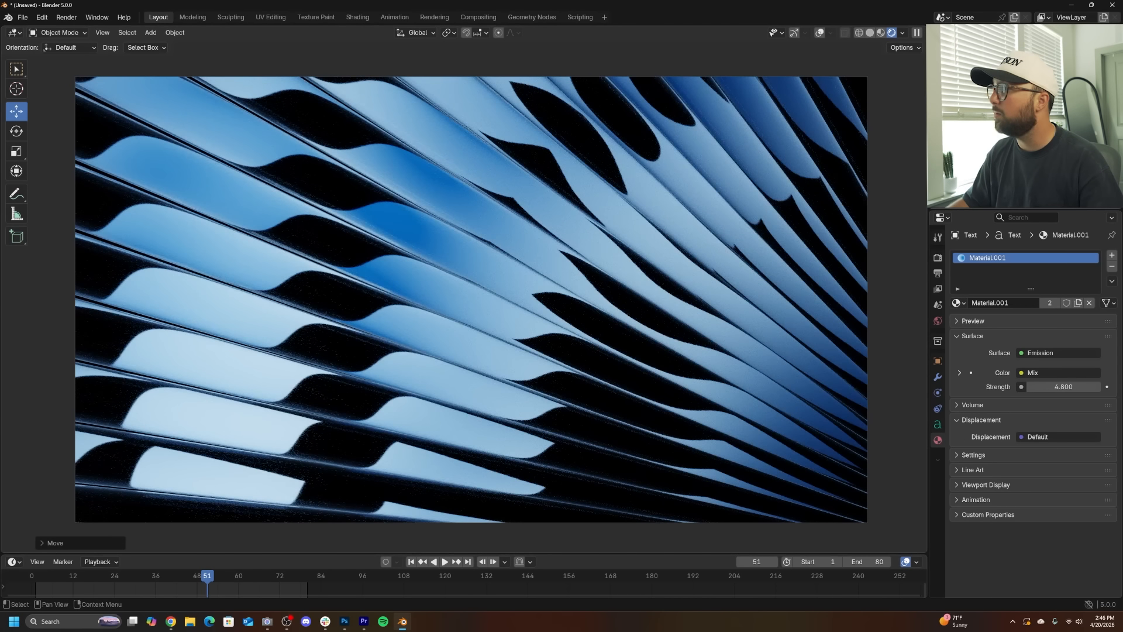
- Undo the last three transforms of the text object
{"action": "key", "text": "ctrl+z"}
{"action": "key", "text": "ctrl+z"}
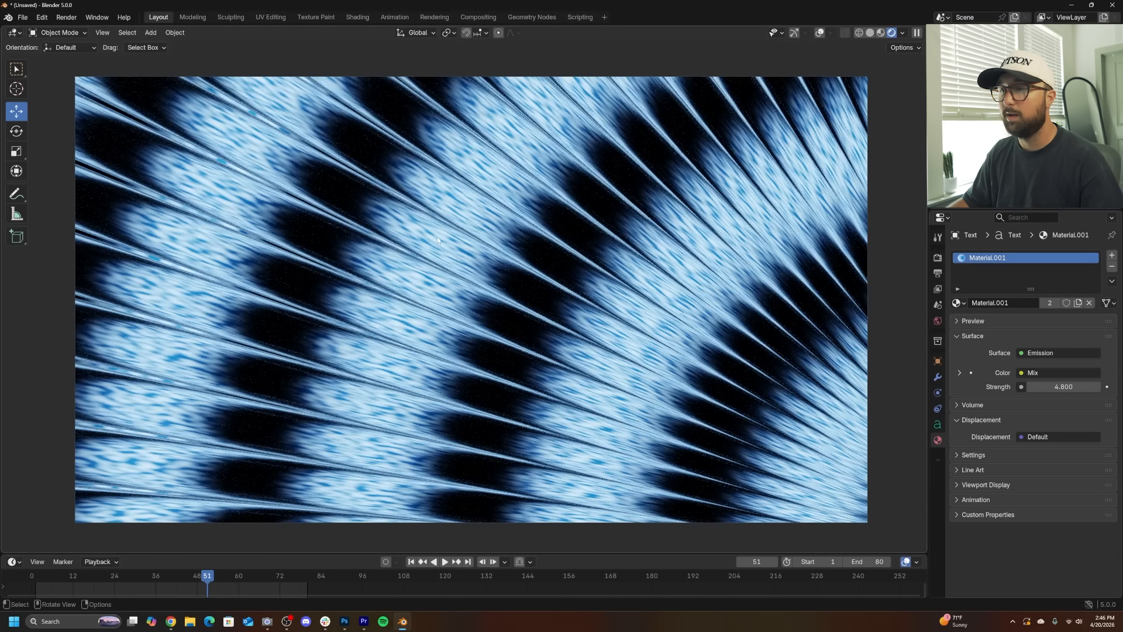
{"action": "key", "text": "ctrl+z"}
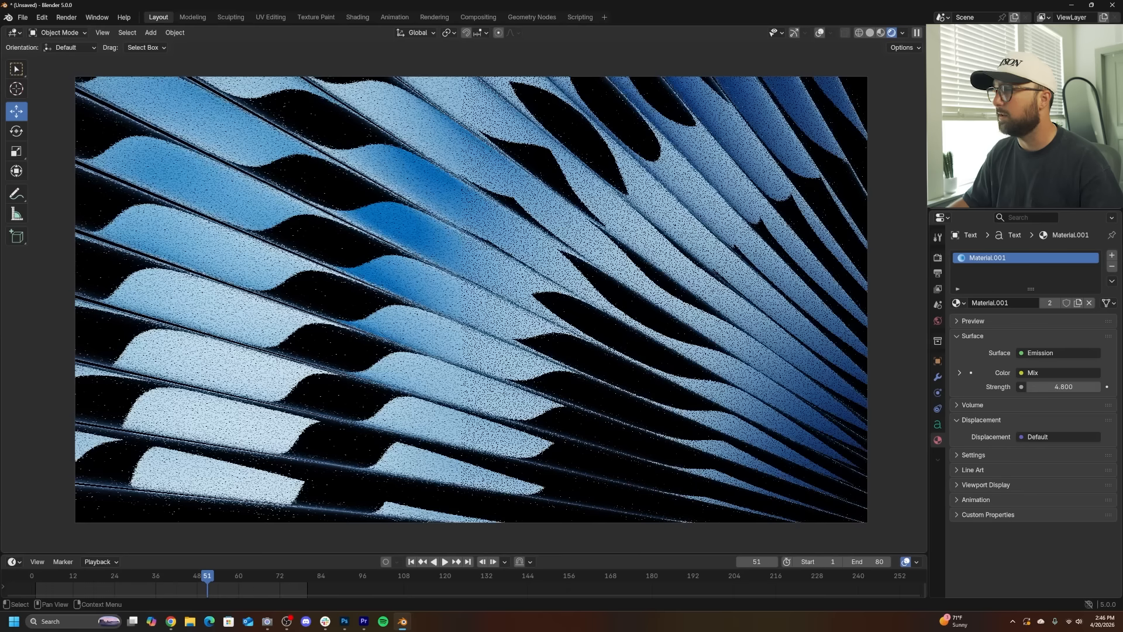